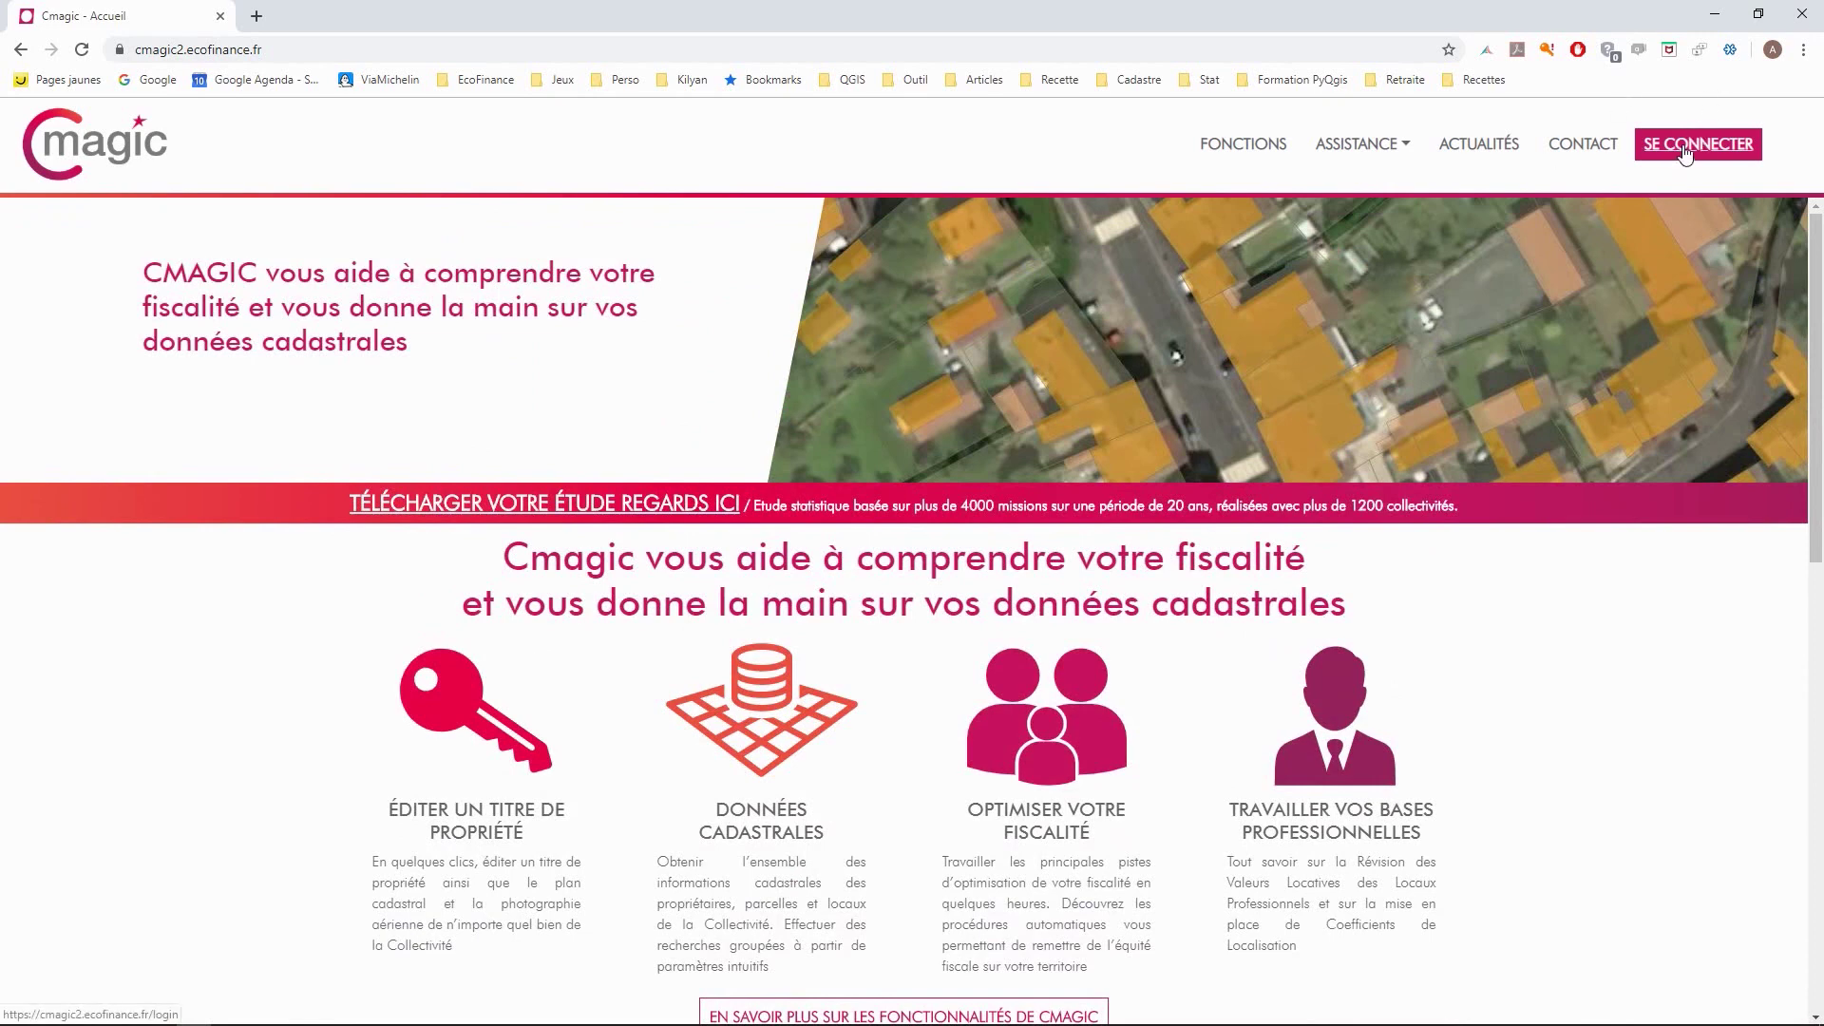
Open the page presenting the Cmagic features and look through its function descriptions and videos.
scroll(1684, 154, down, 3)
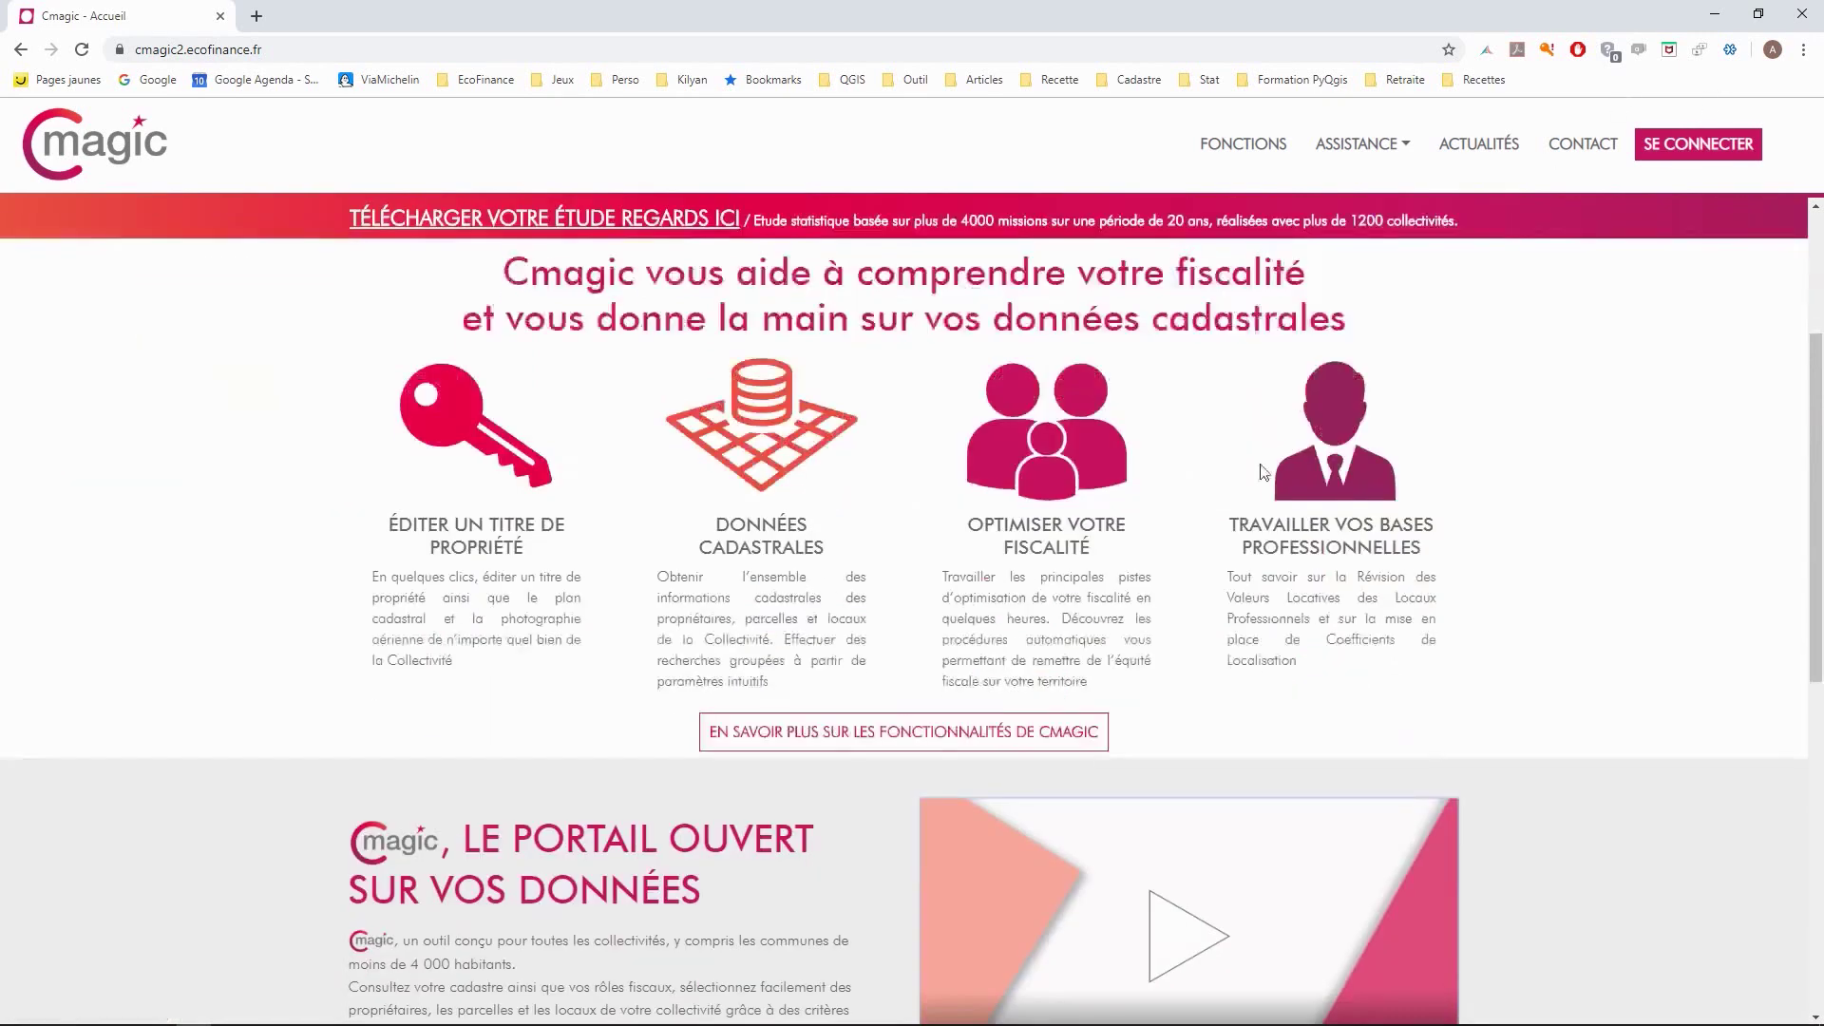
click(891, 742)
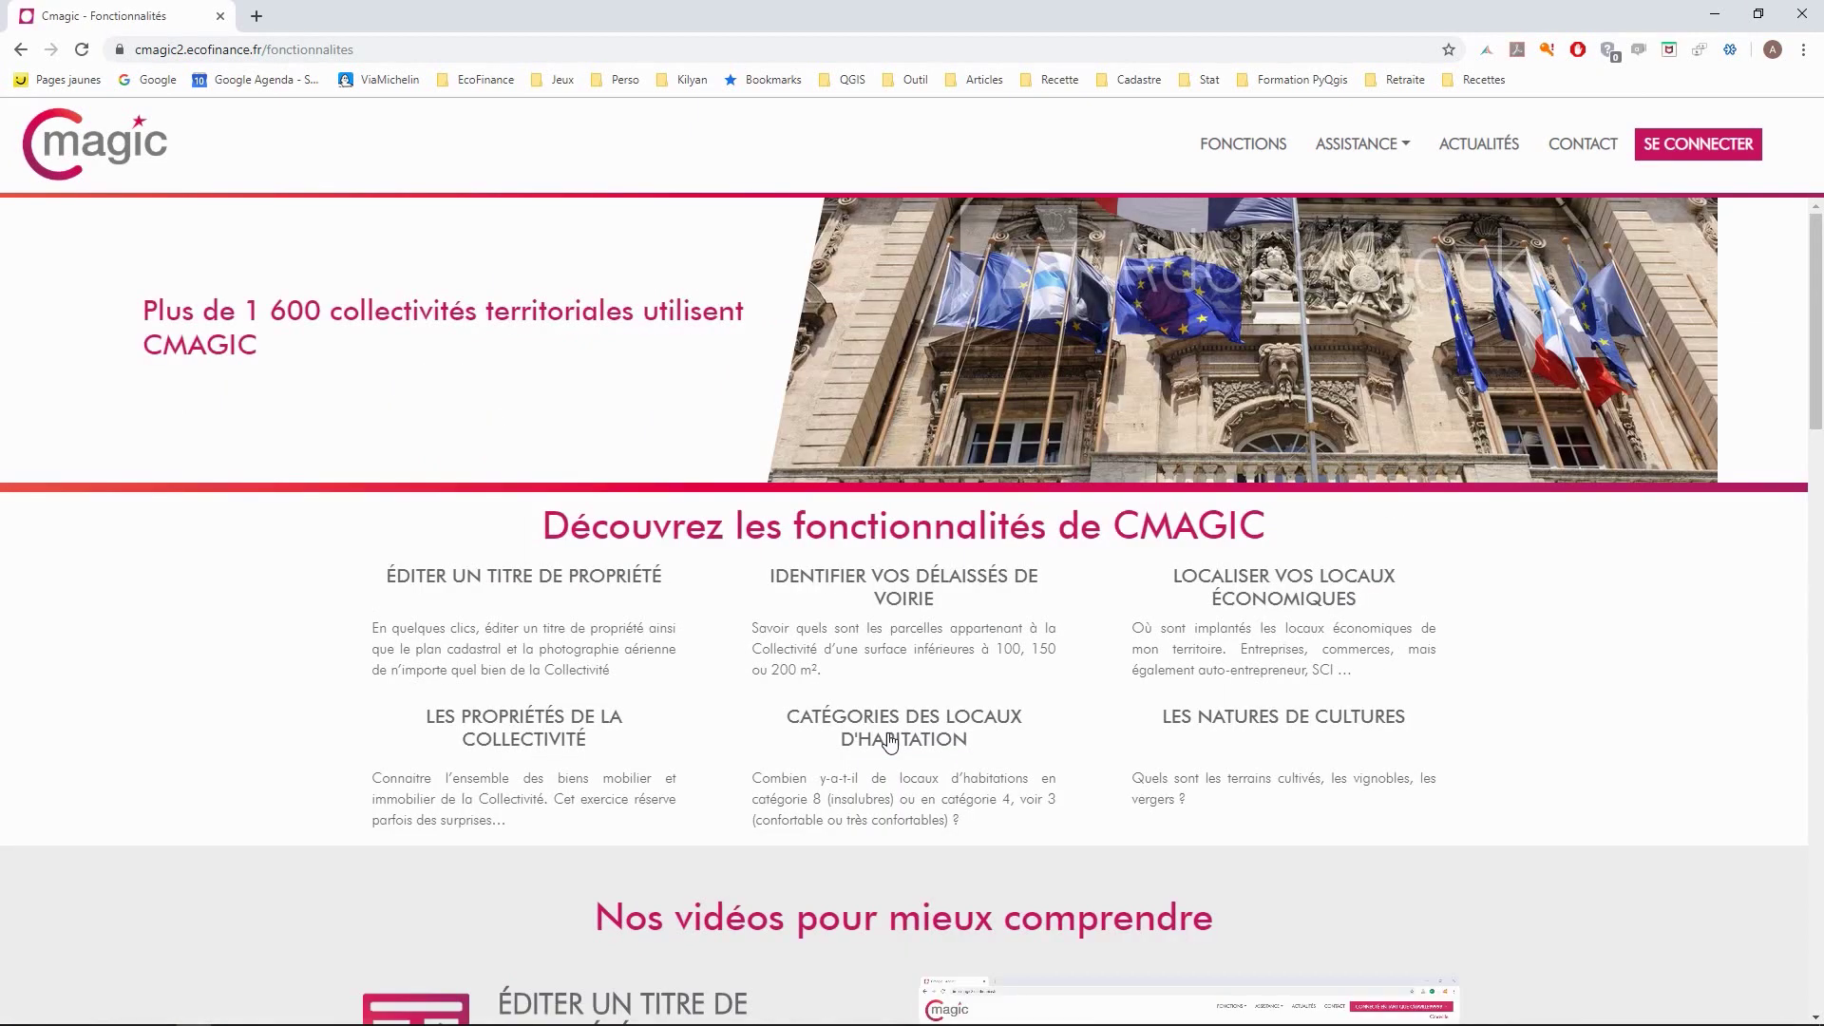
scroll(604, 680, down, 5)
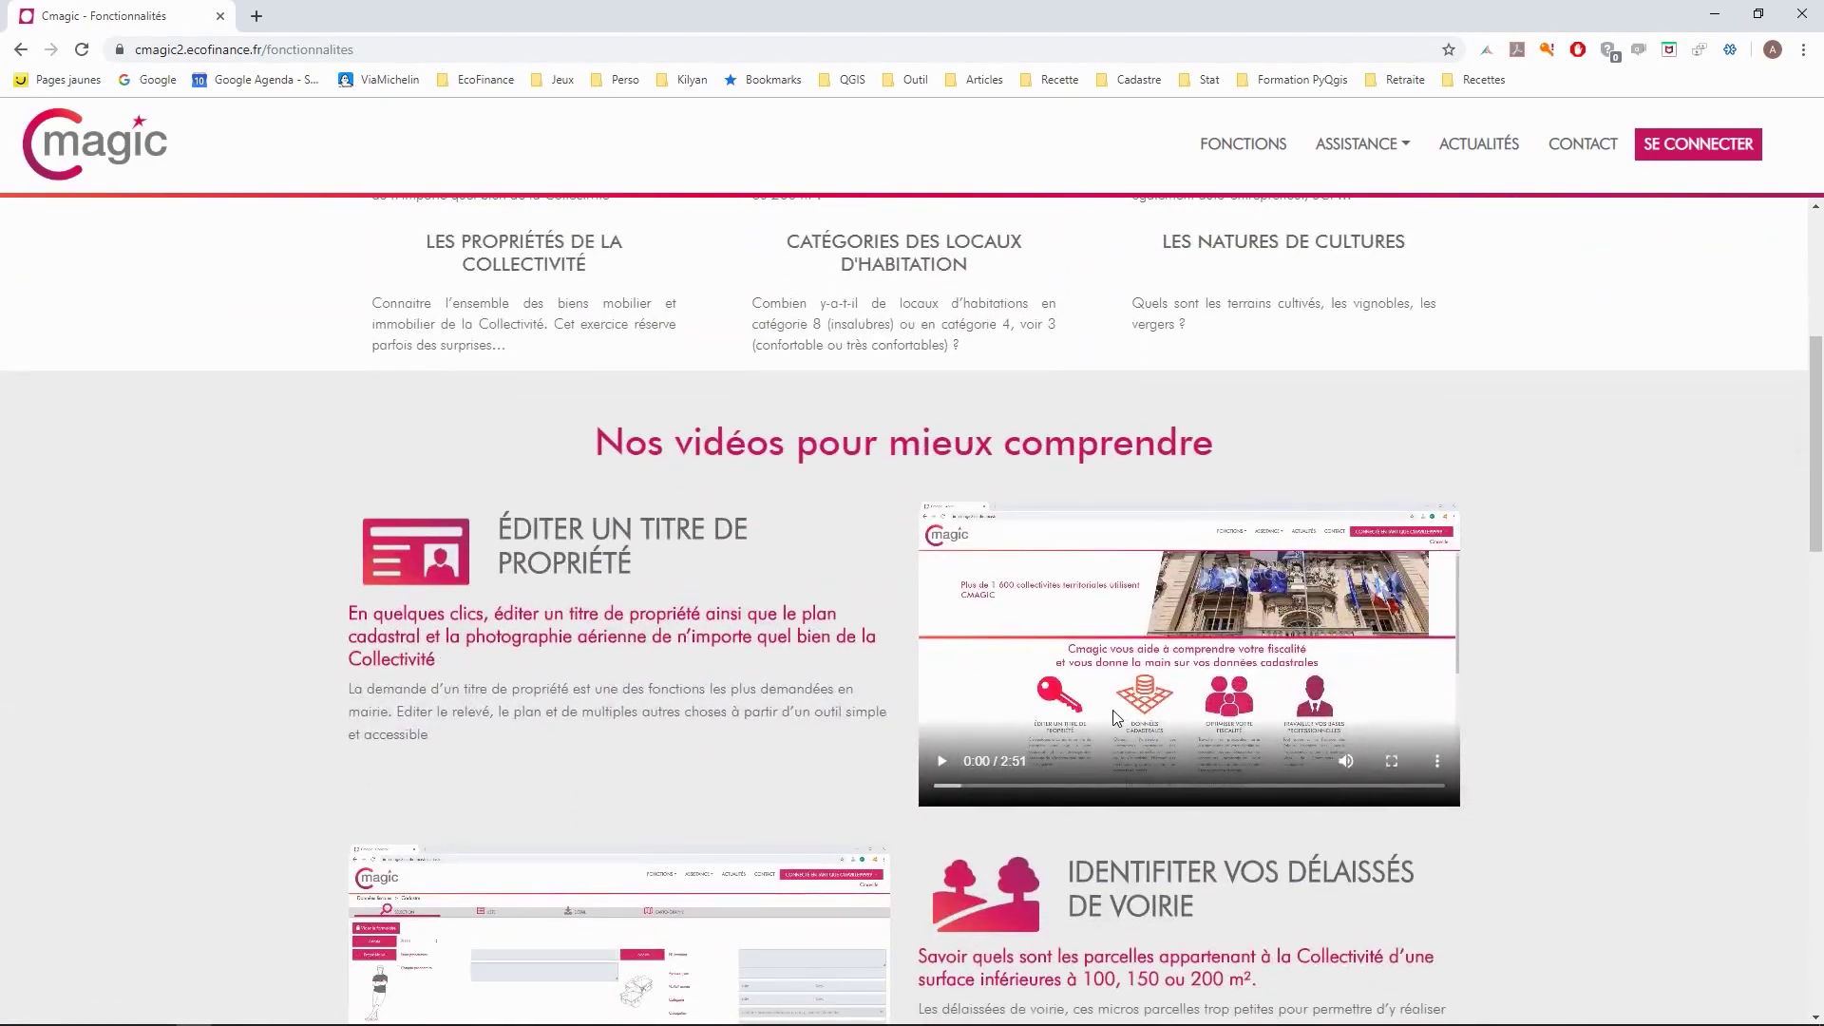
scroll(1117, 718, down, 20)
scroll(1125, 732, up, 8)
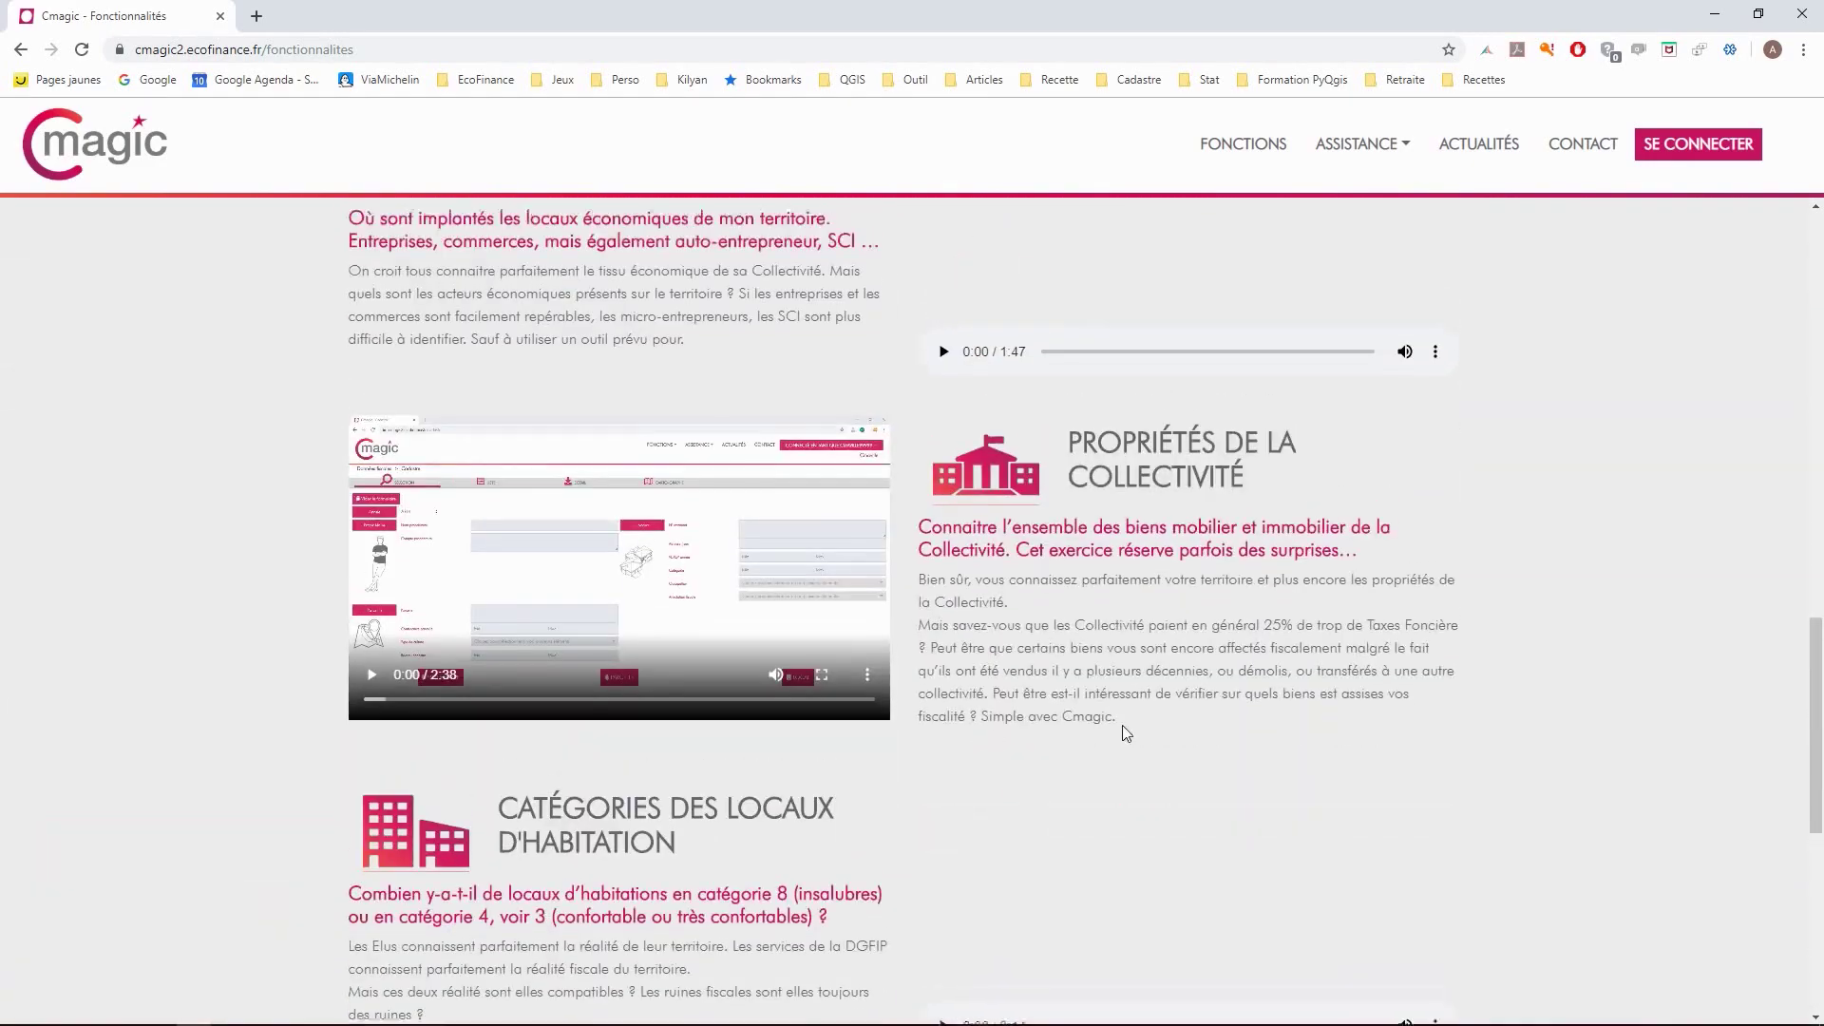
scroll(1124, 733, up, 15)
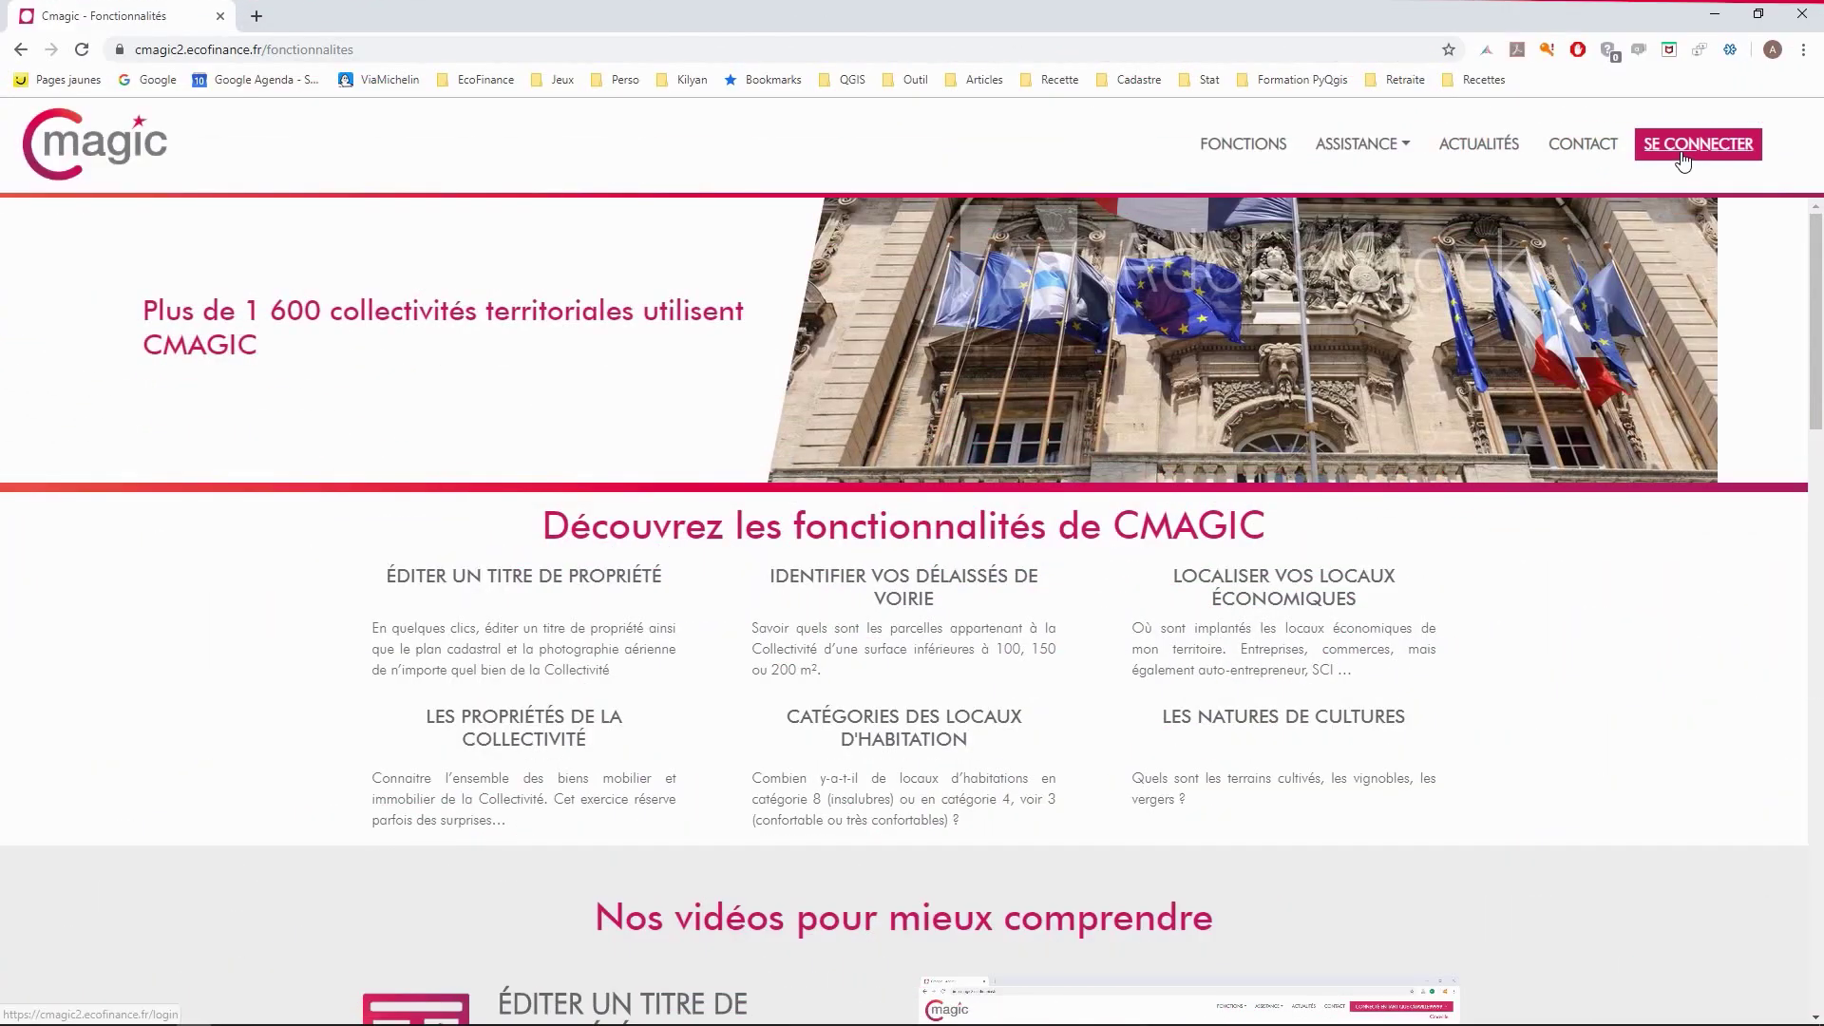
Sign in to the Cmagic portal and open the cadastral data search form.
click(1683, 157)
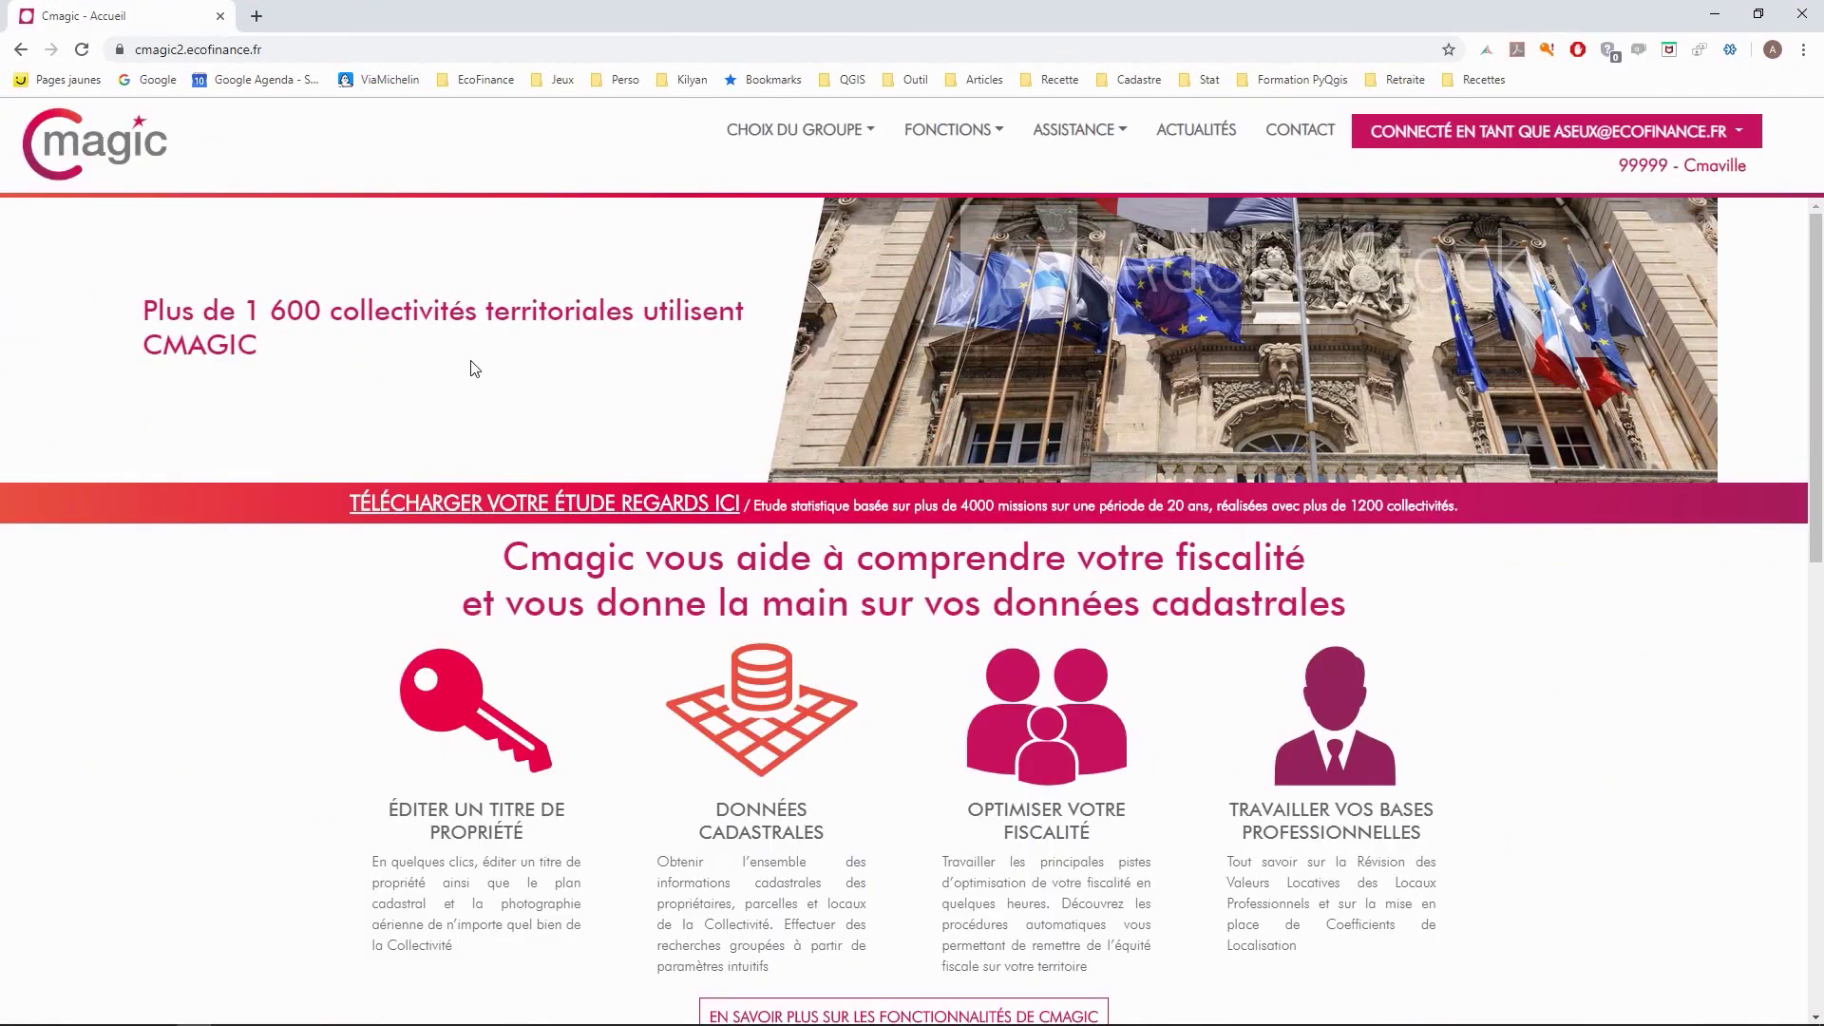
mouse_move(965, 141)
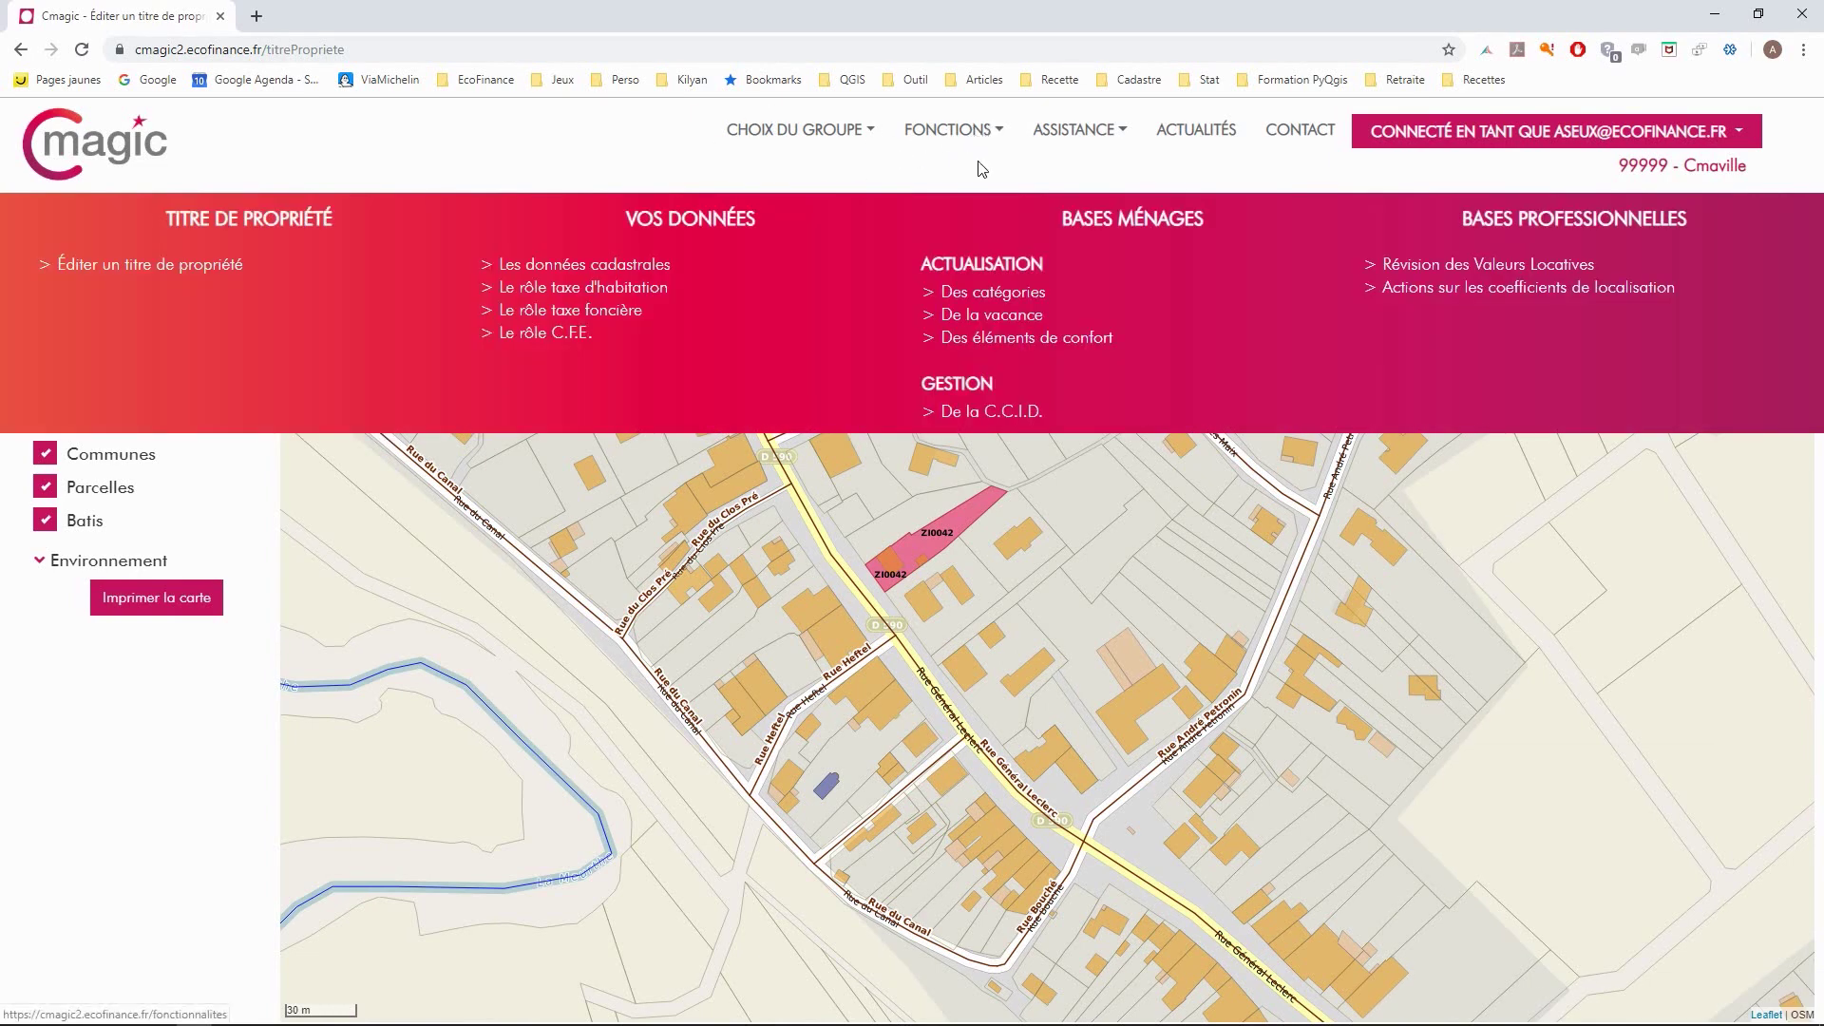
click(621, 266)
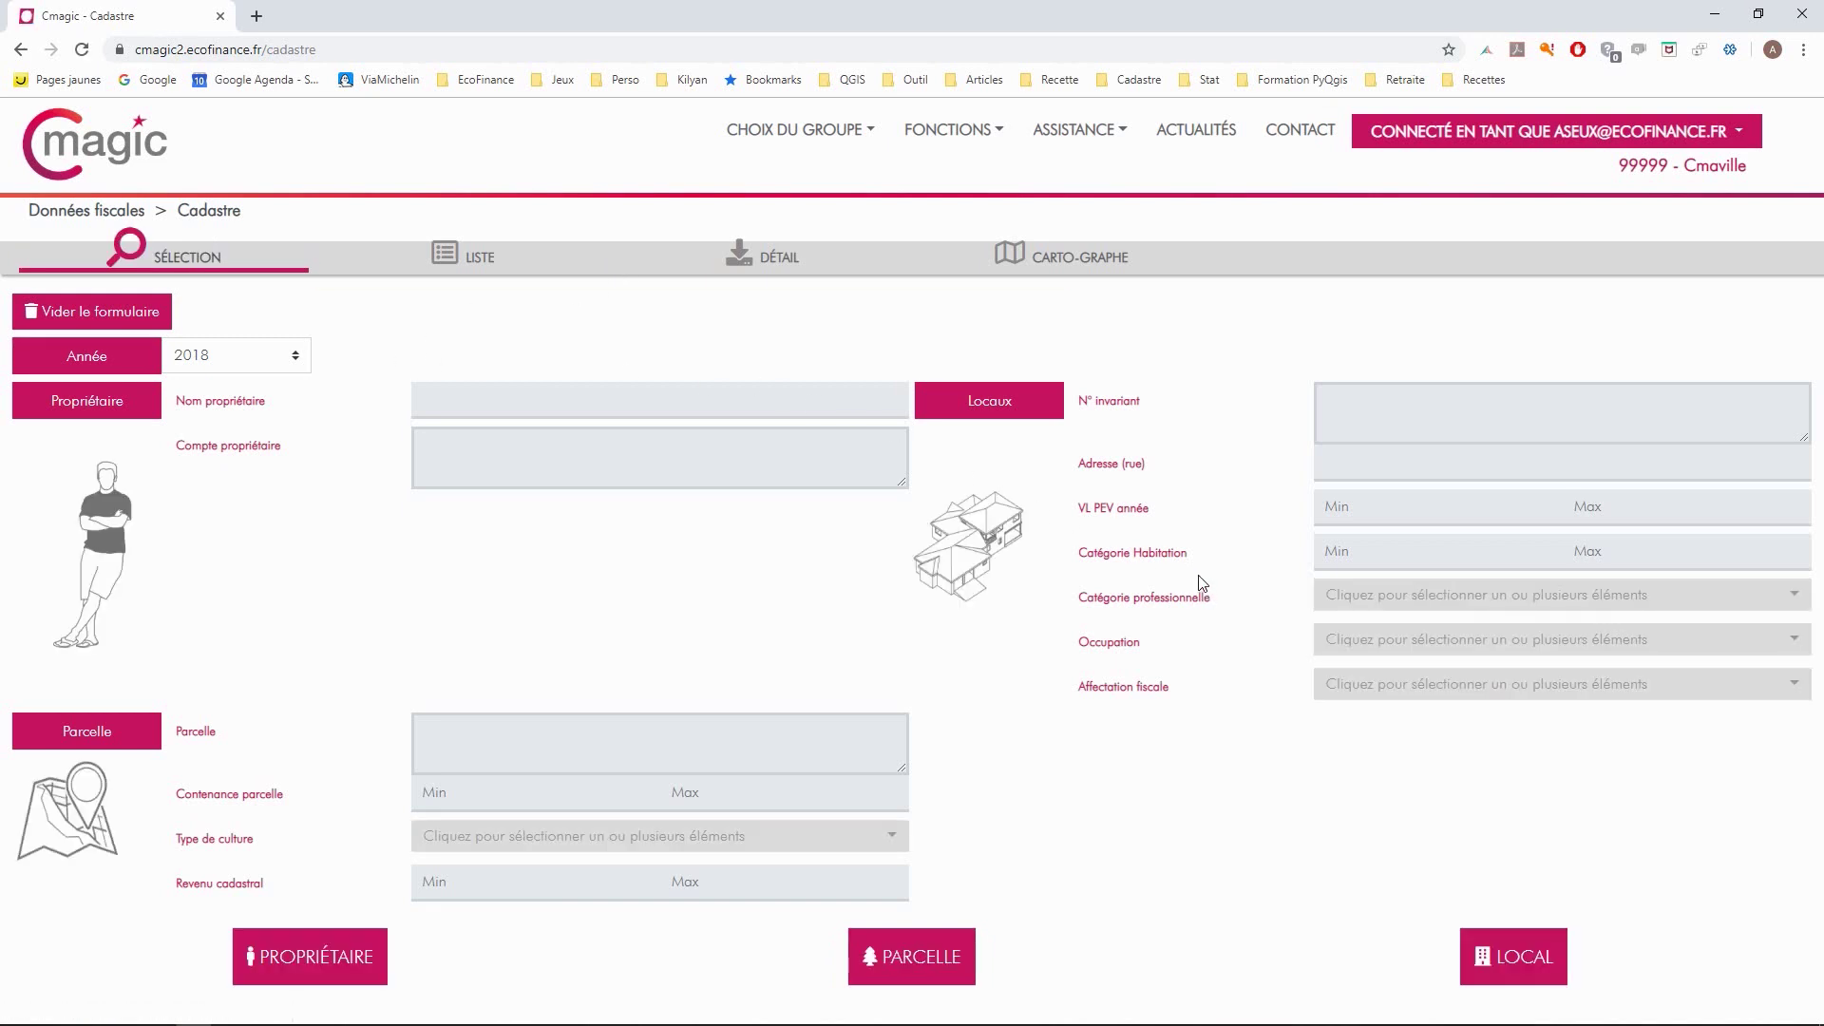
Search the 2018 cadastre for premises of professional category BUR1, view the list's remaining columns, and return to the search form.
click(1371, 604)
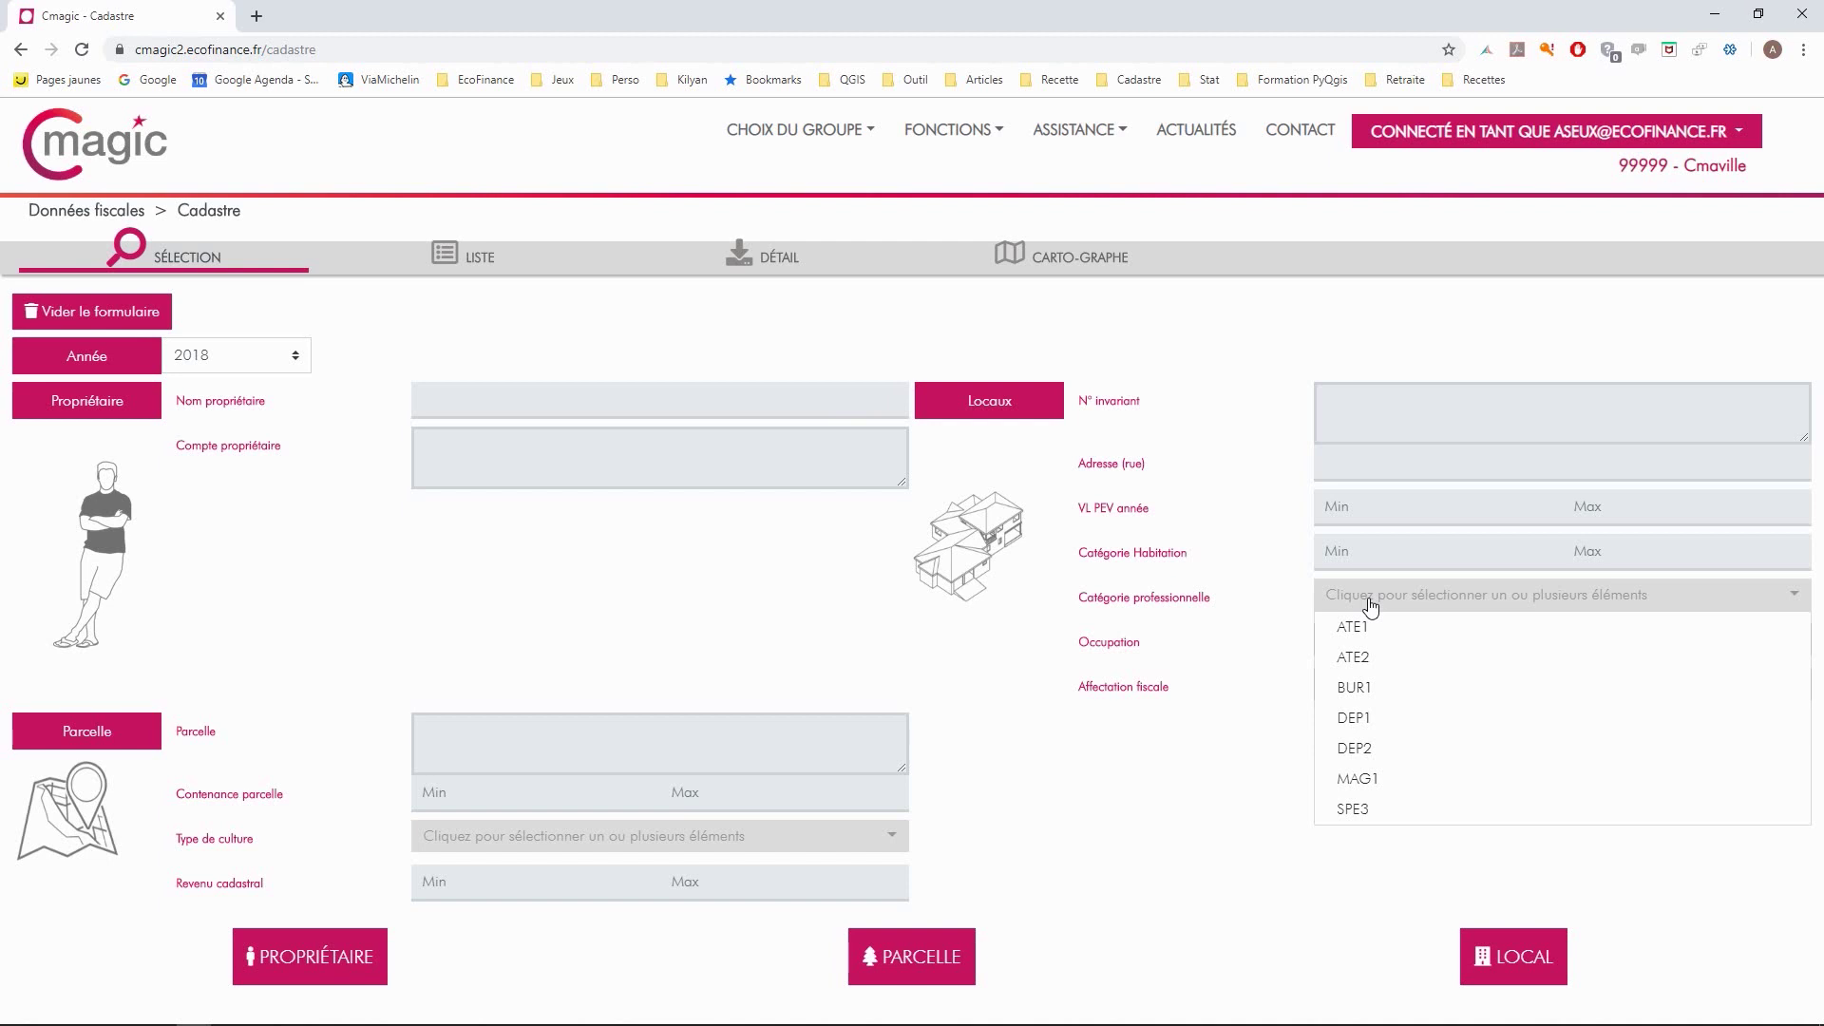
click(1368, 692)
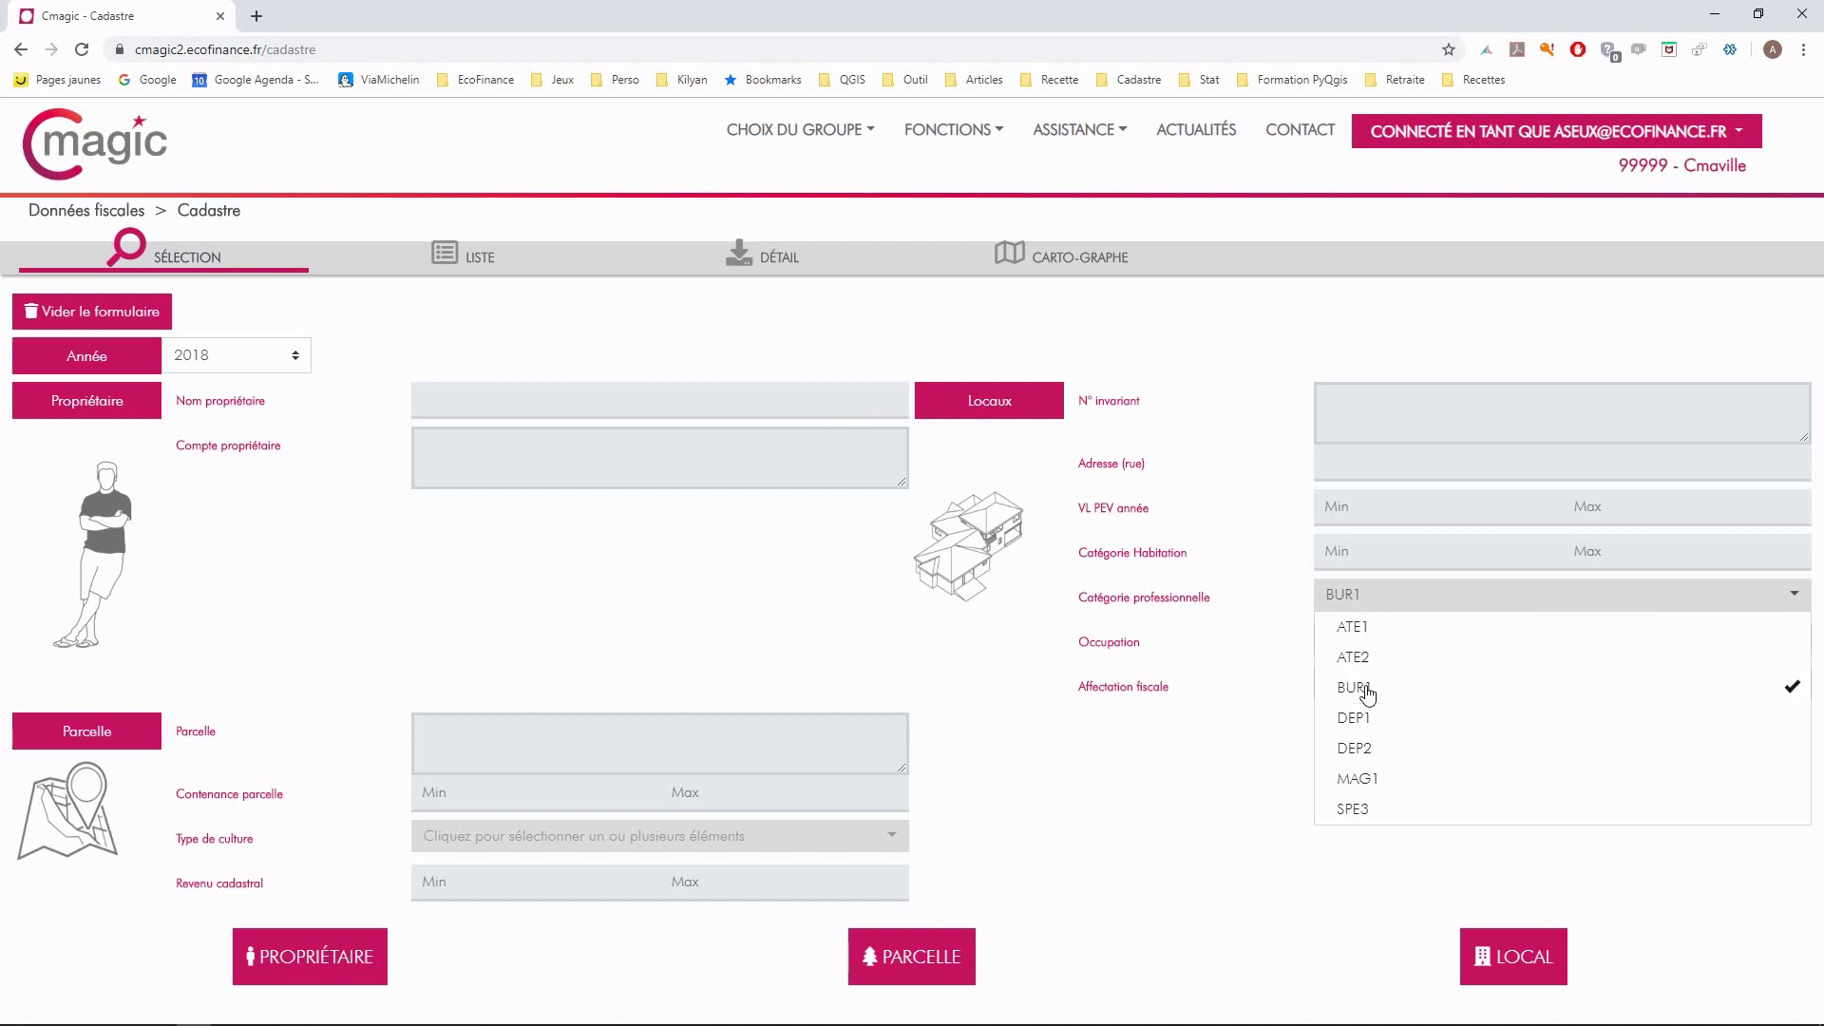
click(1512, 964)
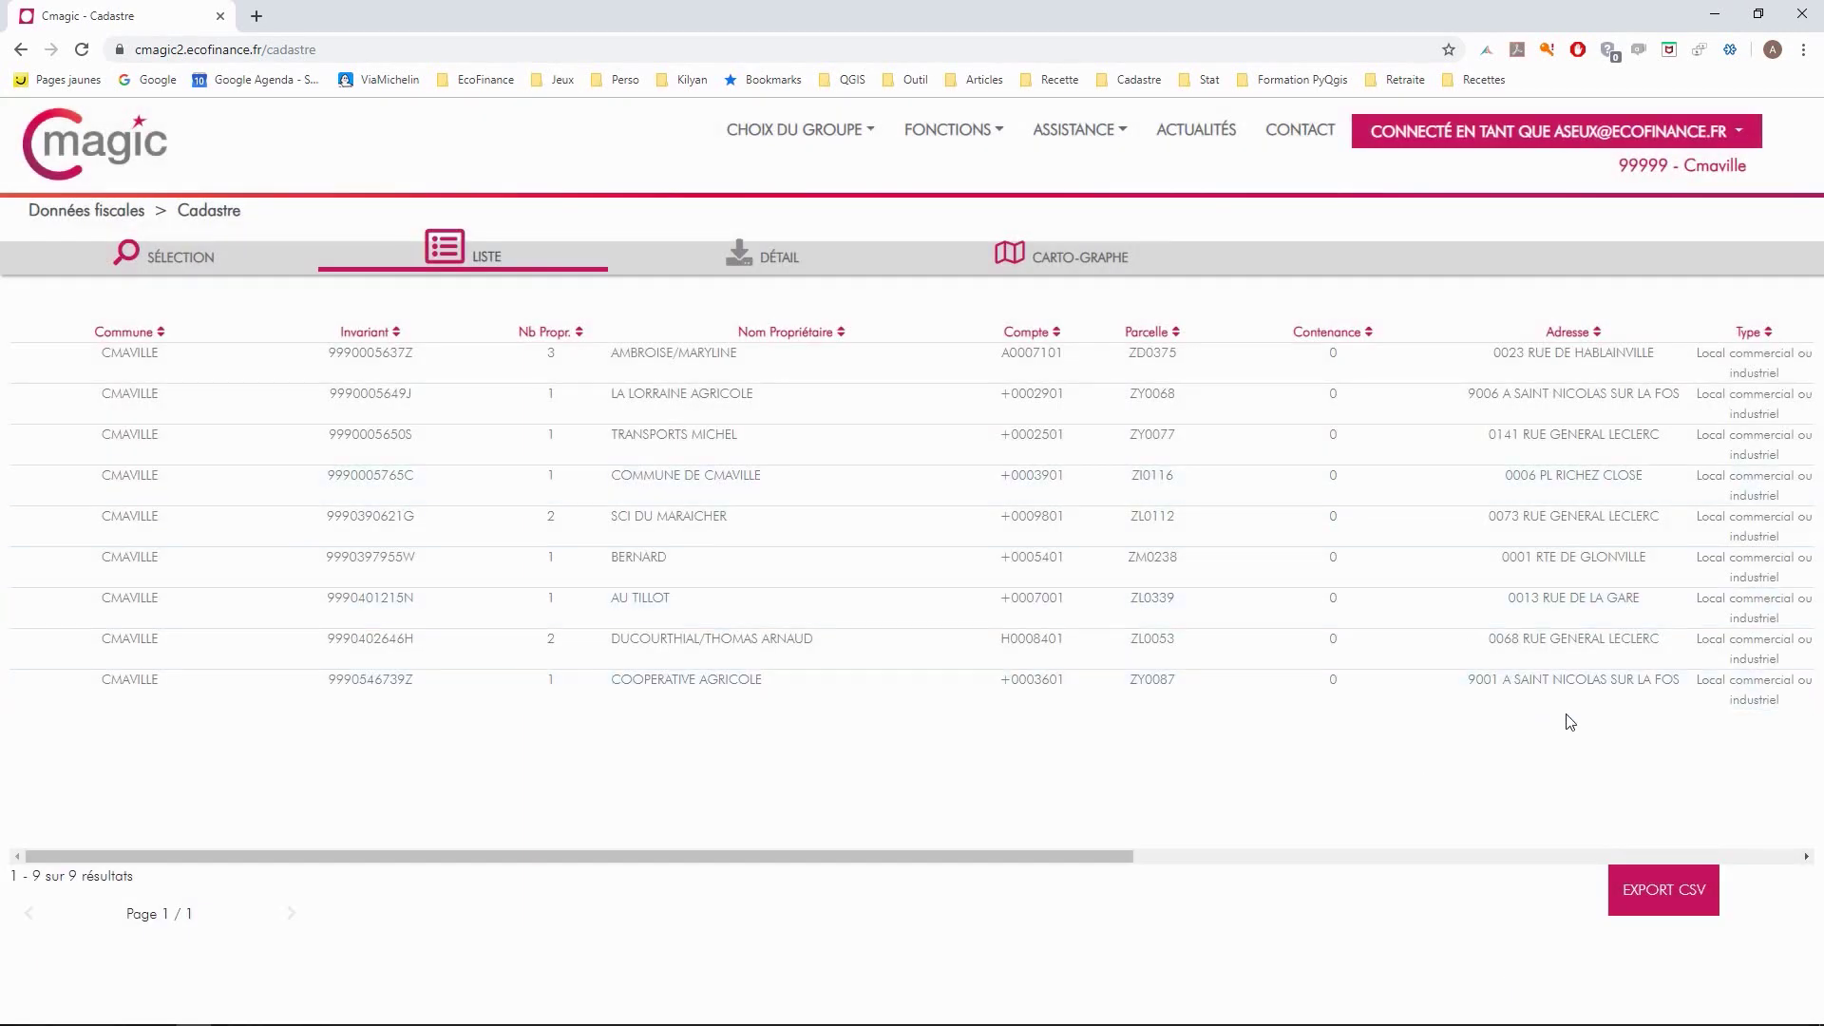
click(1735, 858)
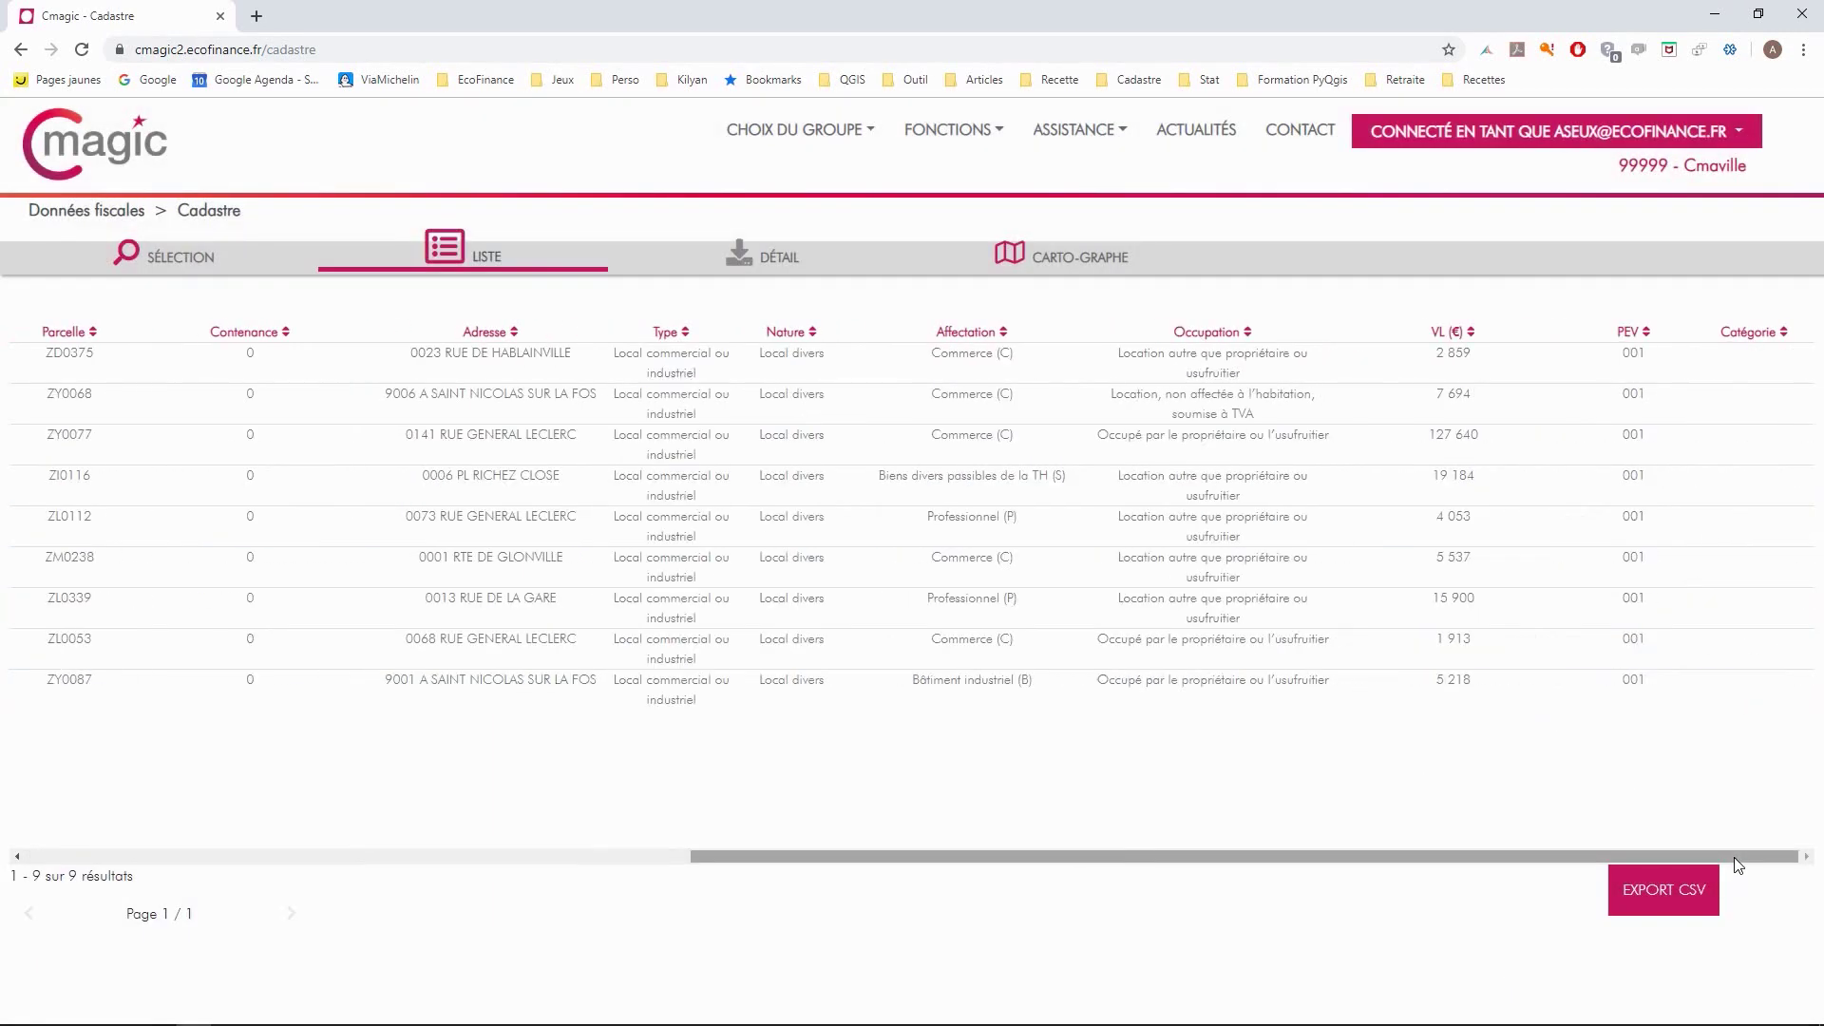
click(190, 255)
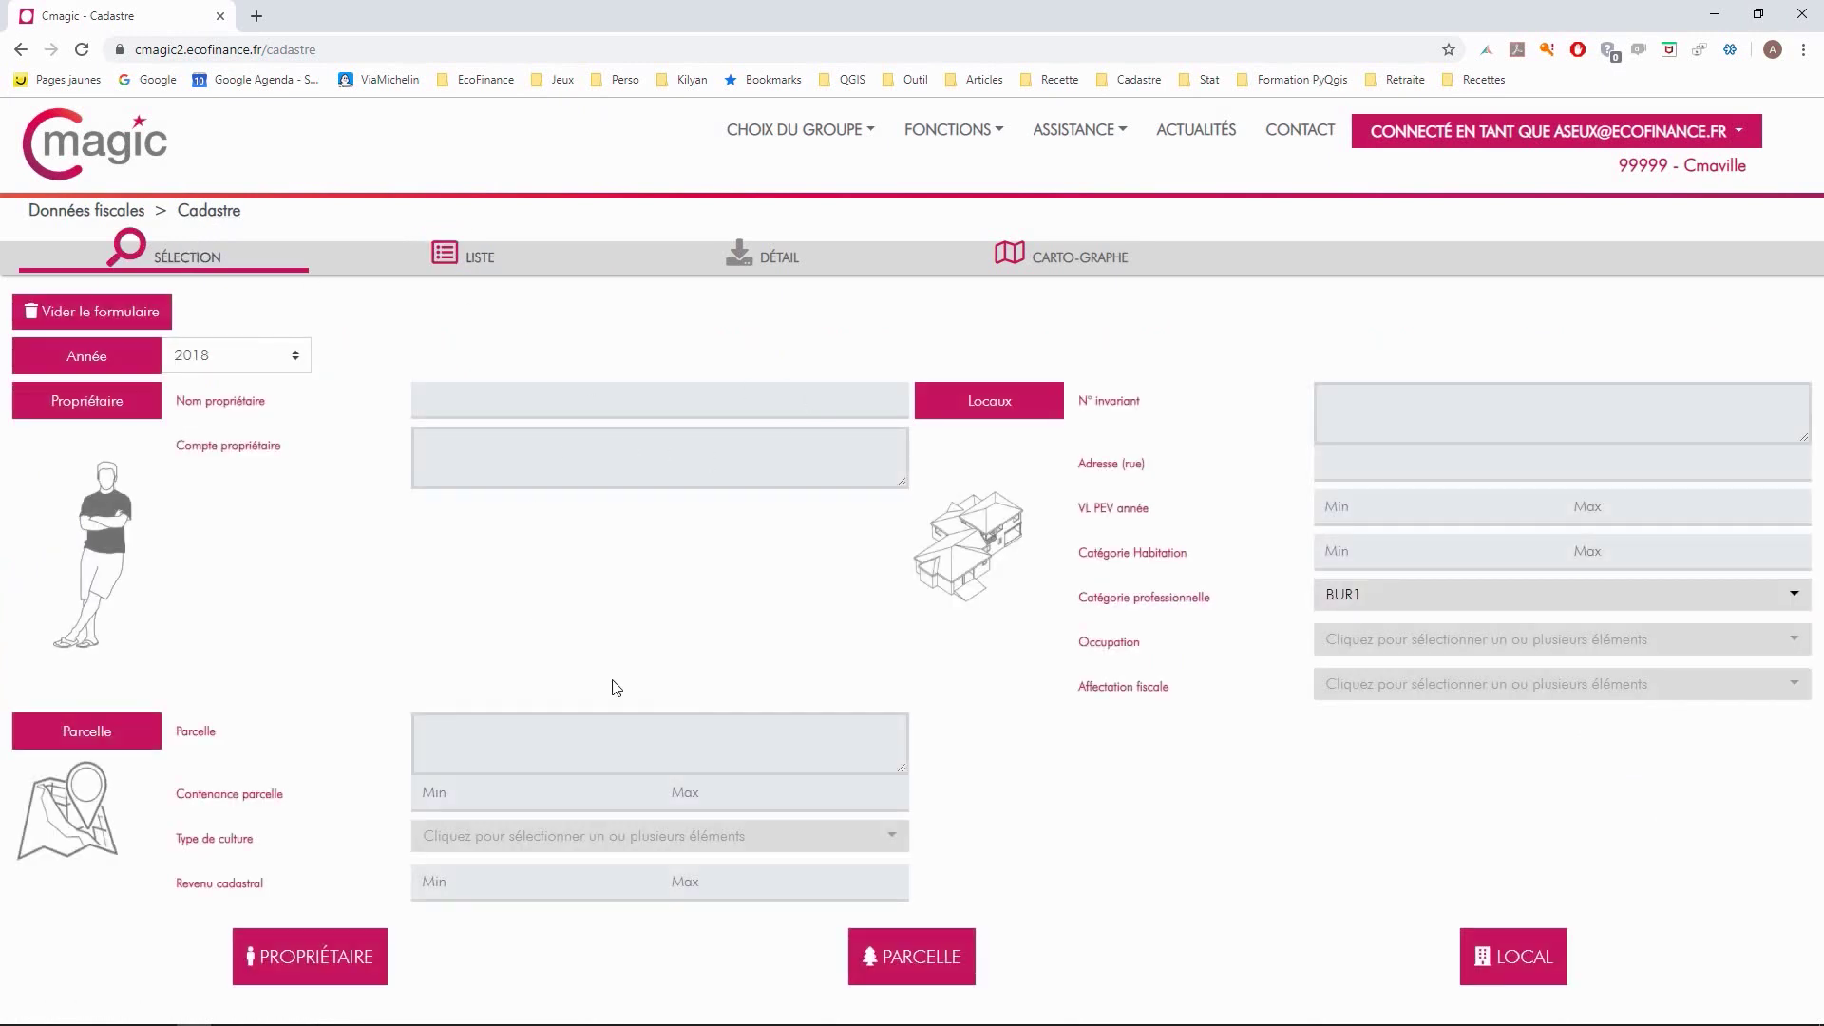
Open the household tax base update for comfort elements and display its list of dwellings.
mouse_move(934, 142)
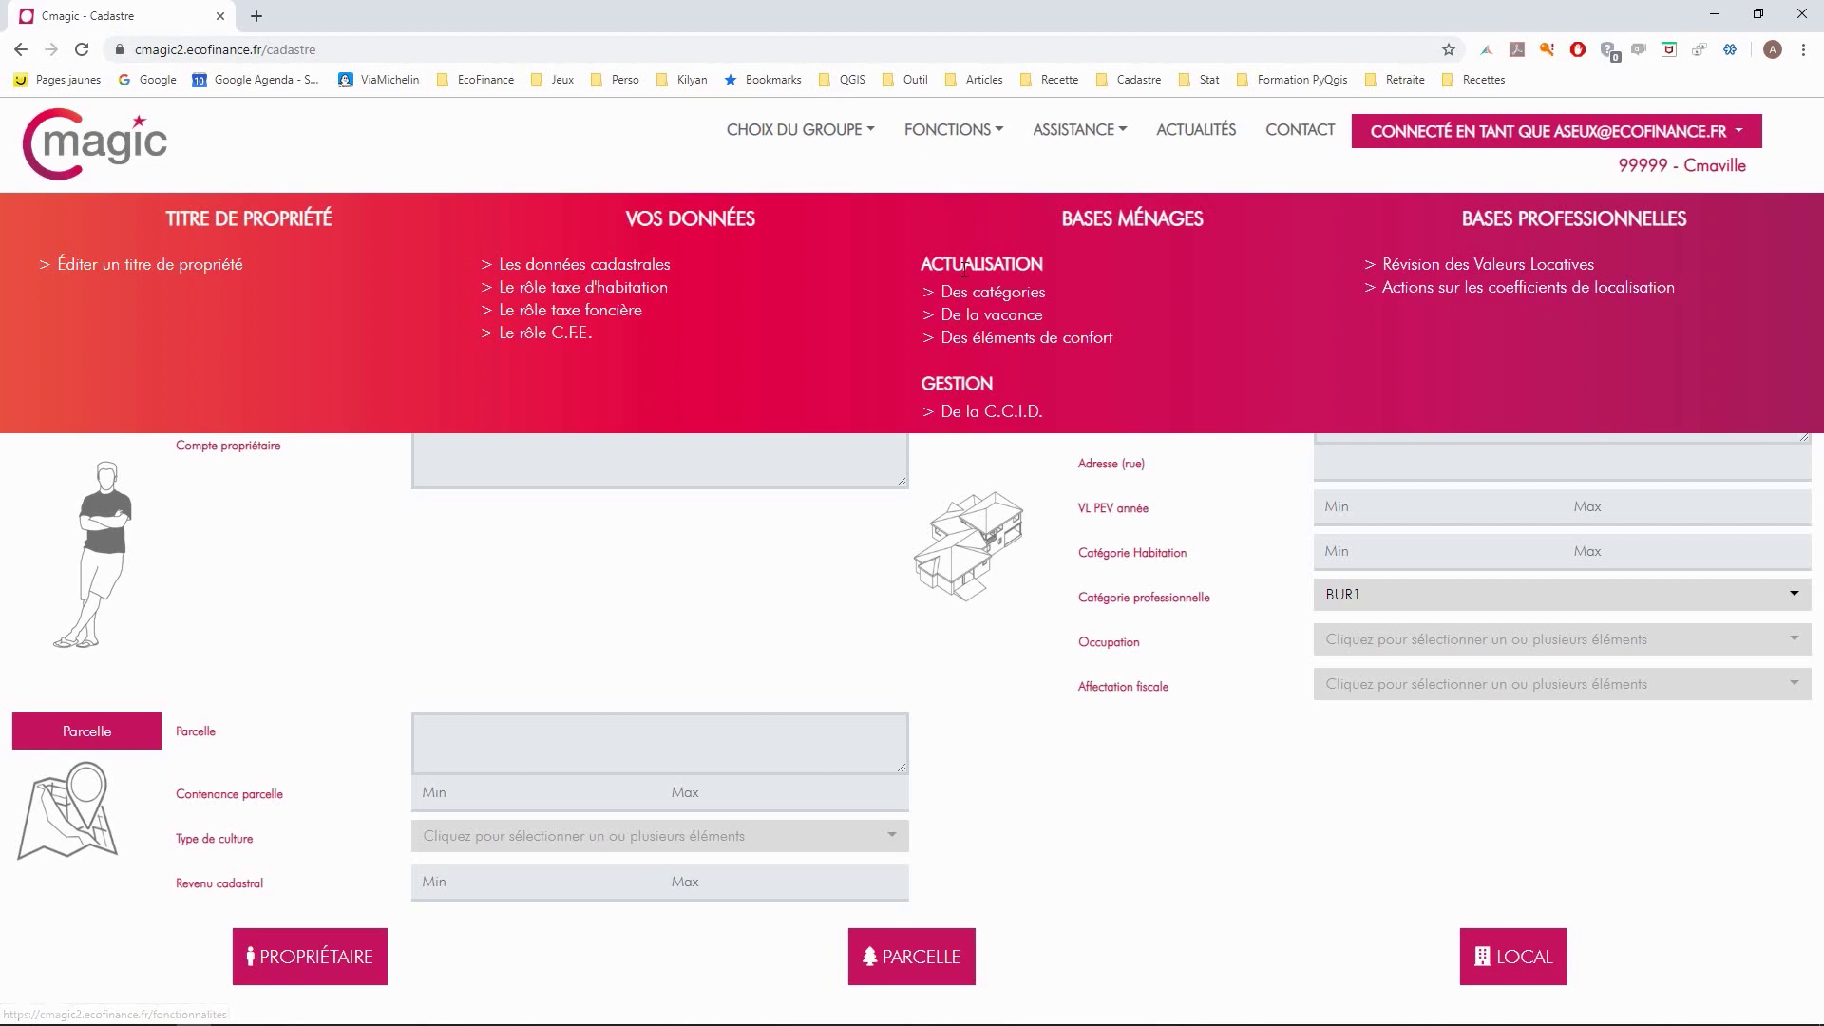
click(992, 338)
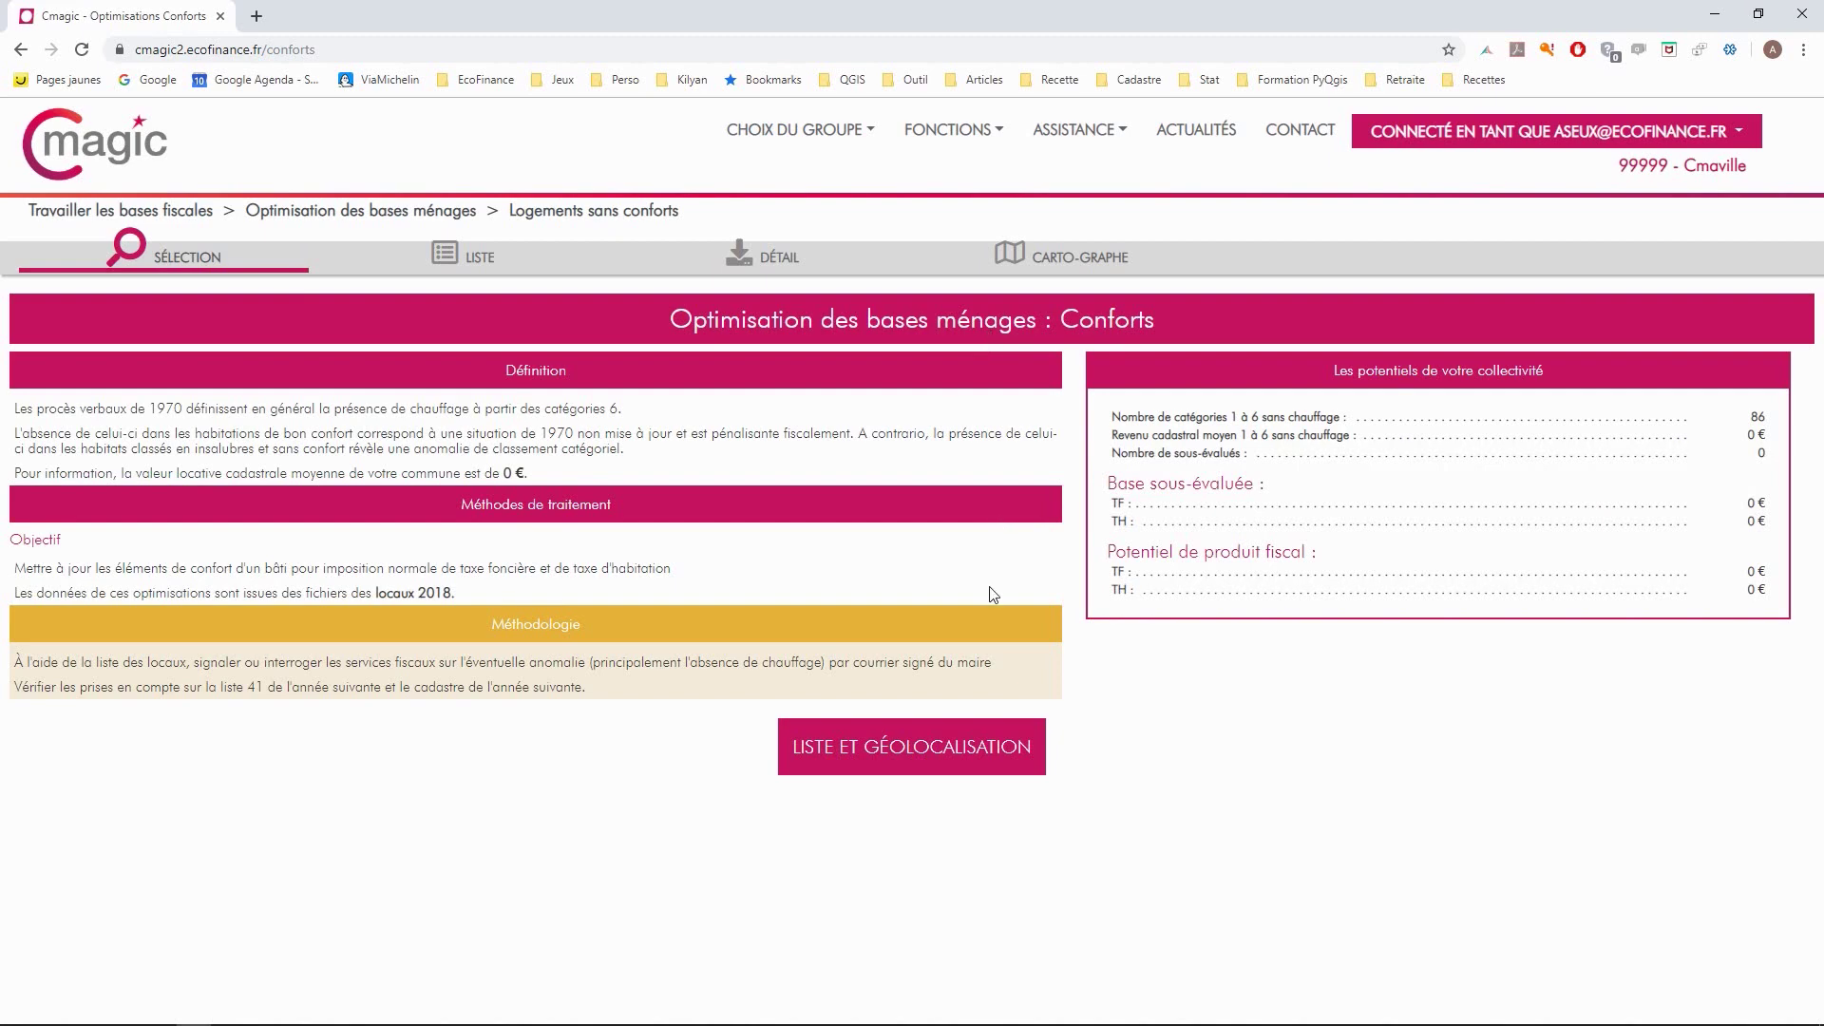
click(915, 745)
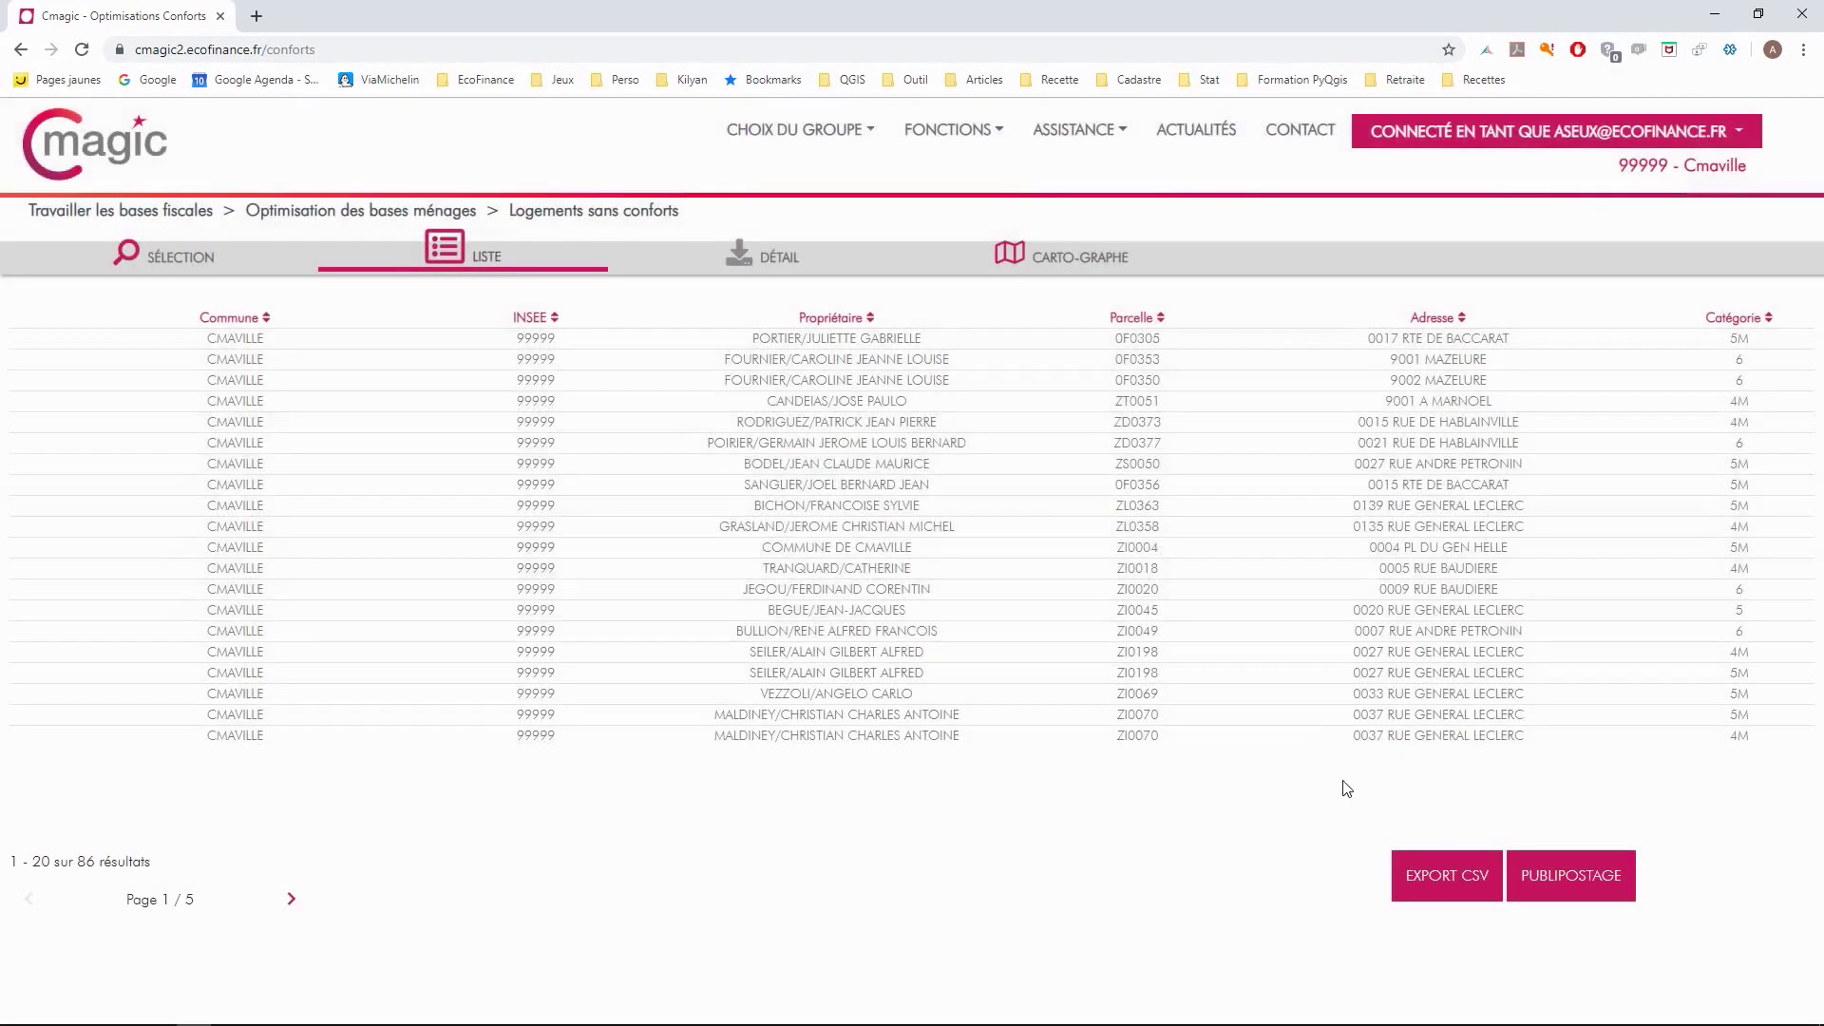
Generate the comfort-elements mailing to the tax services with the prefilled contact details and open the downloaded archive.
click(1562, 890)
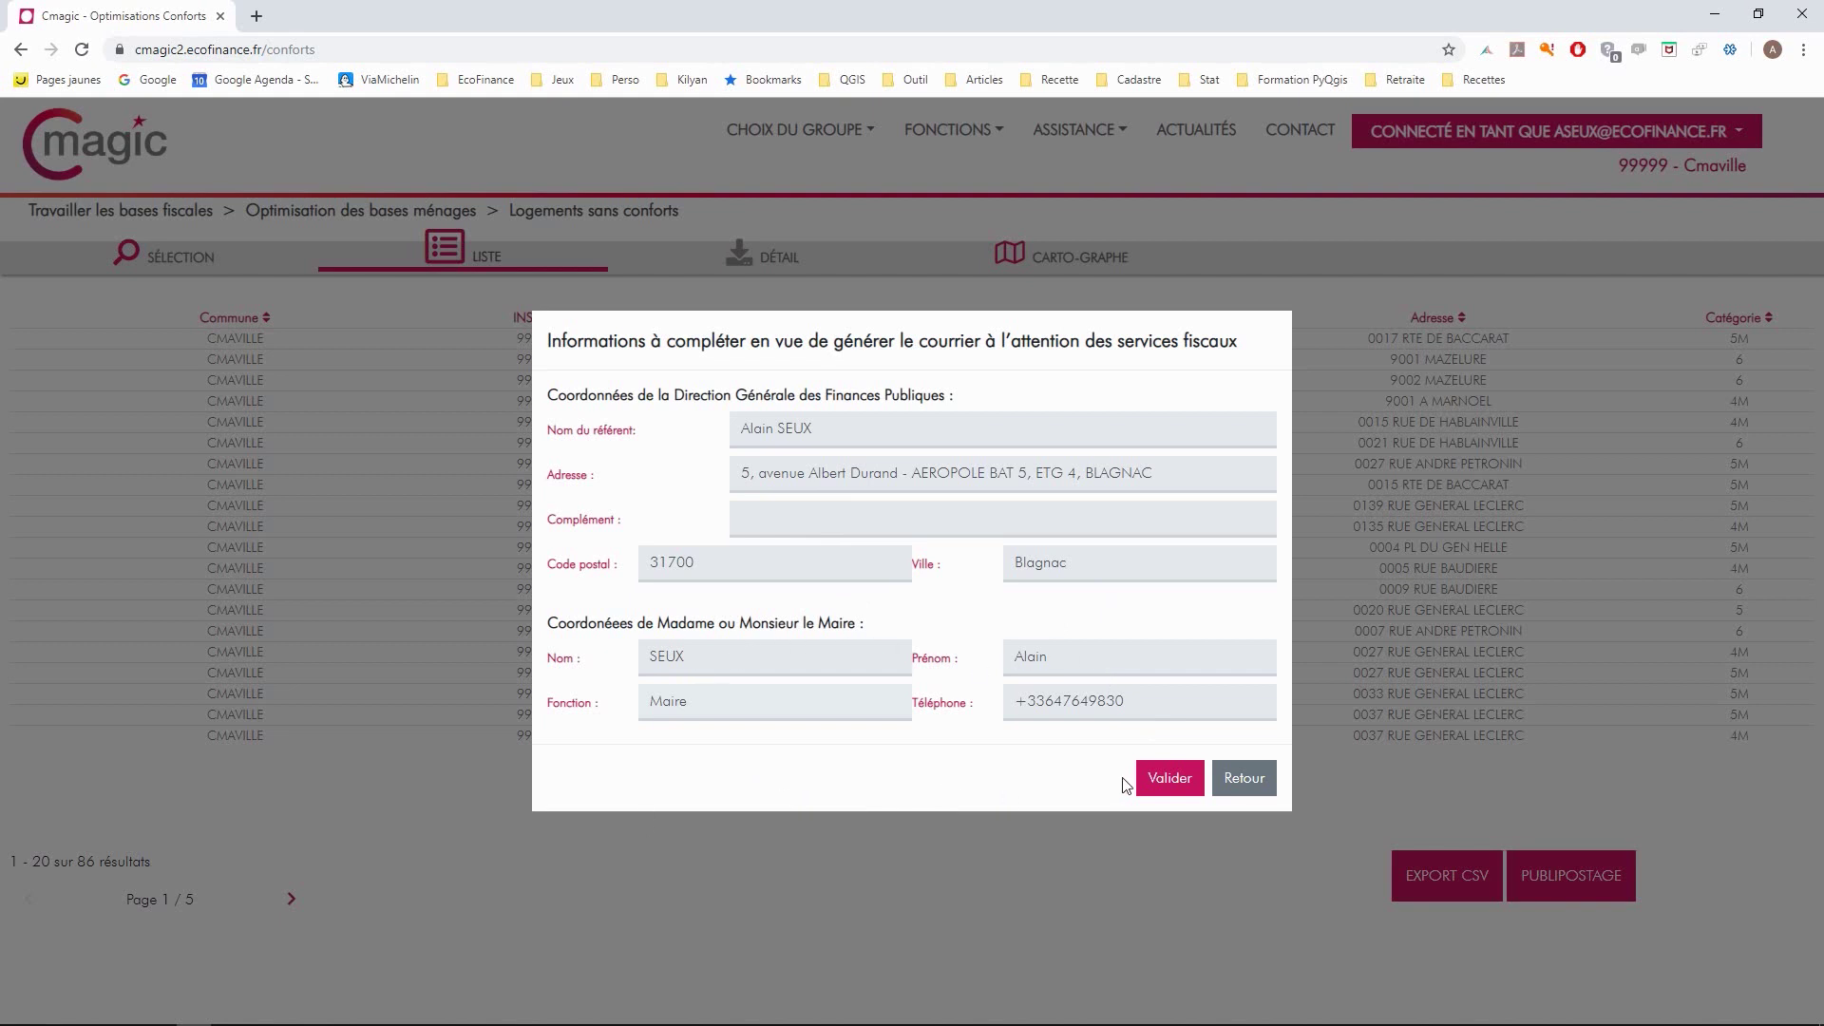
click(1158, 781)
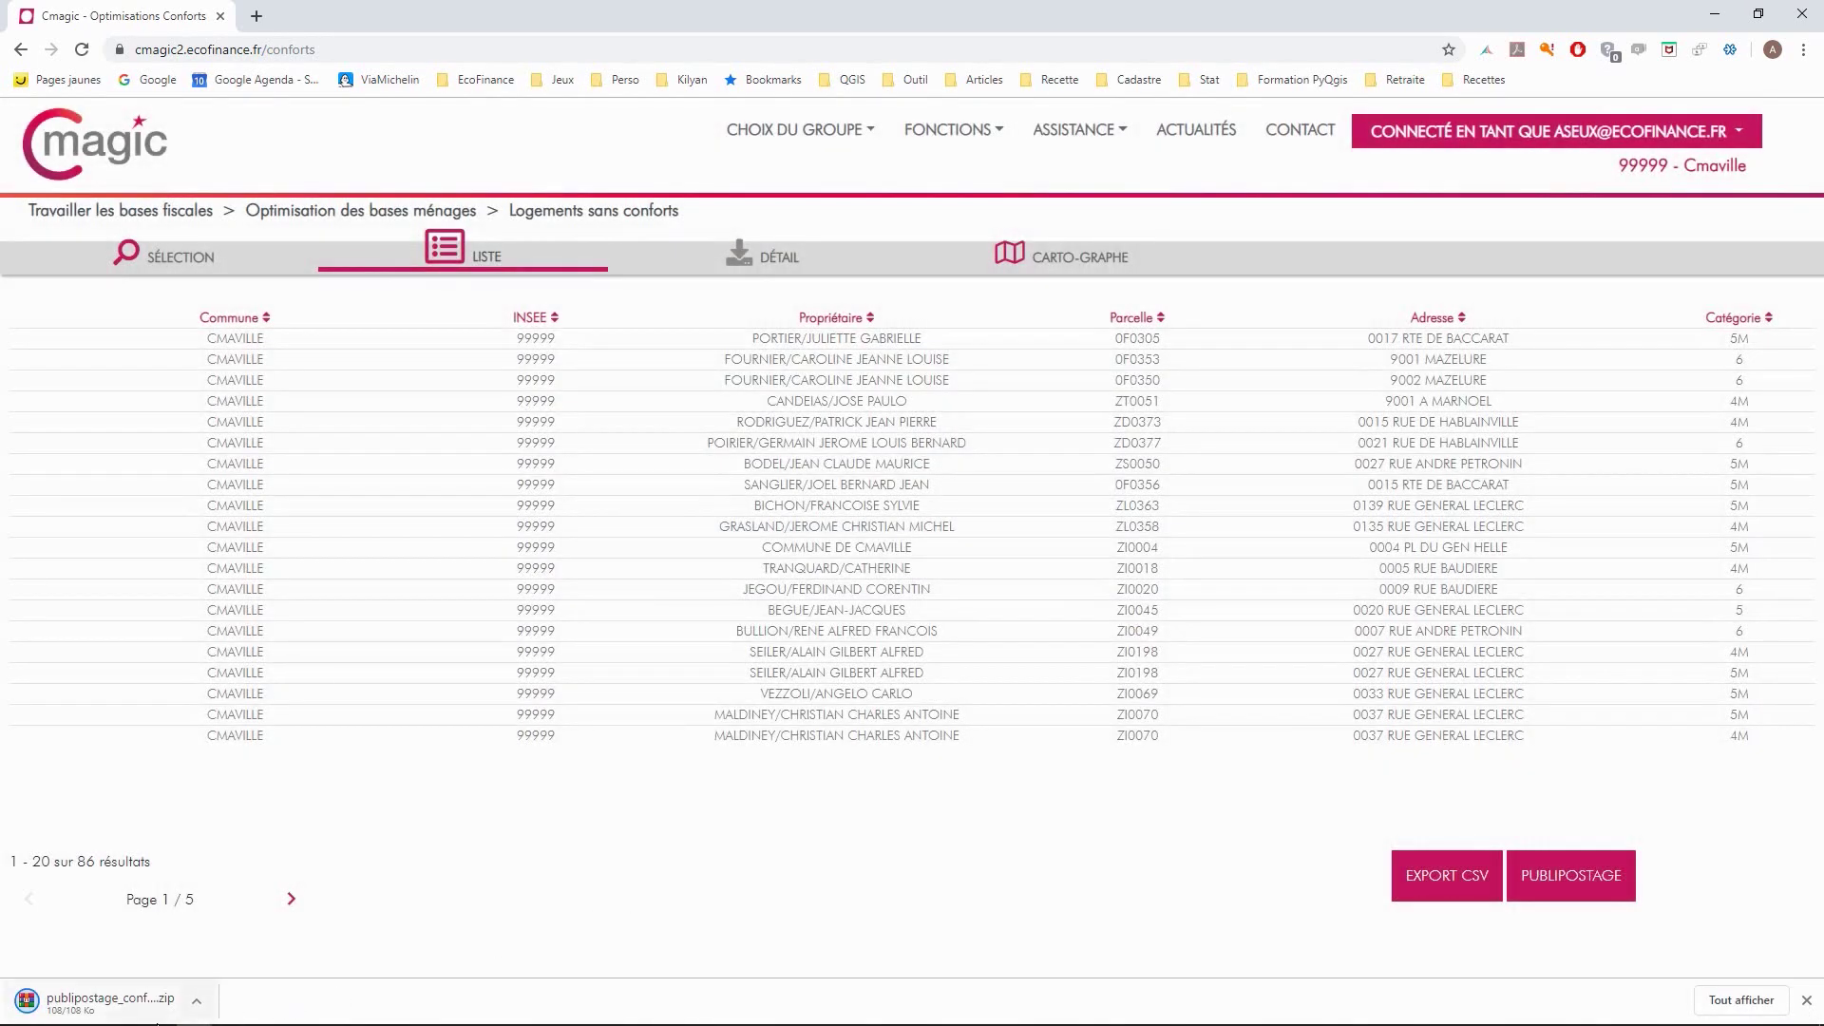
click(107, 1006)
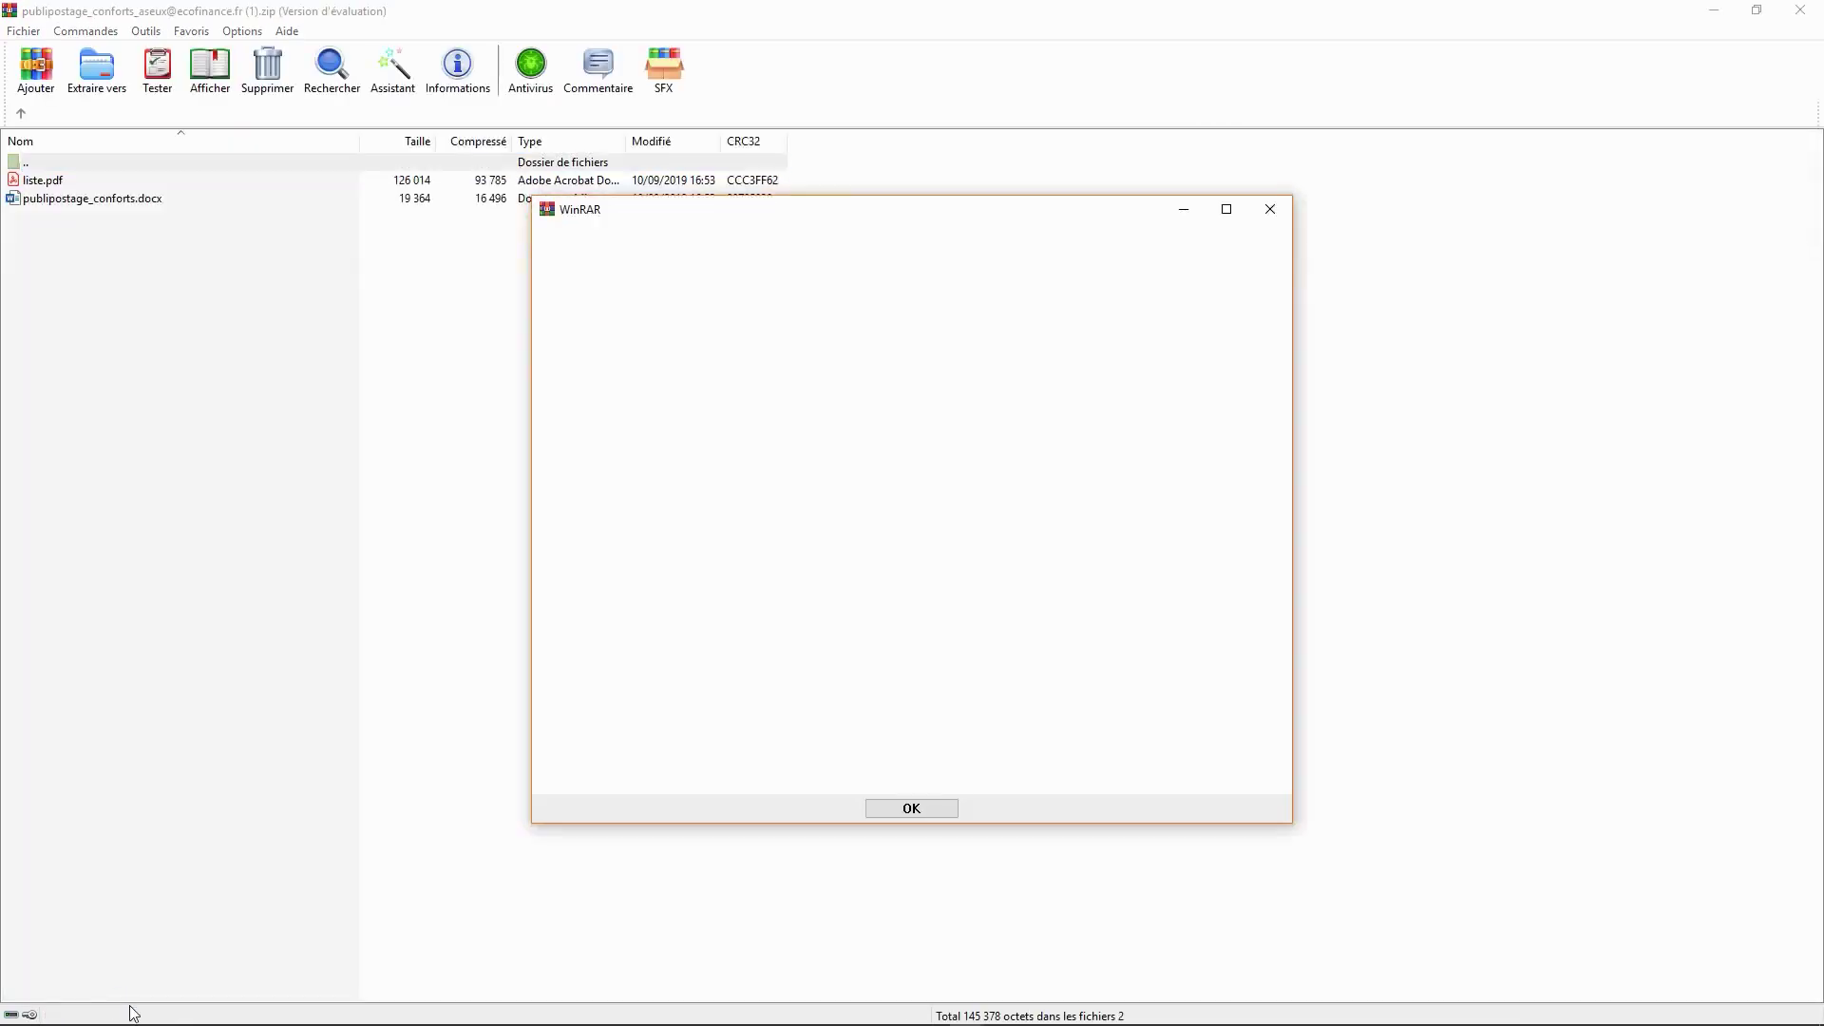
click(1261, 207)
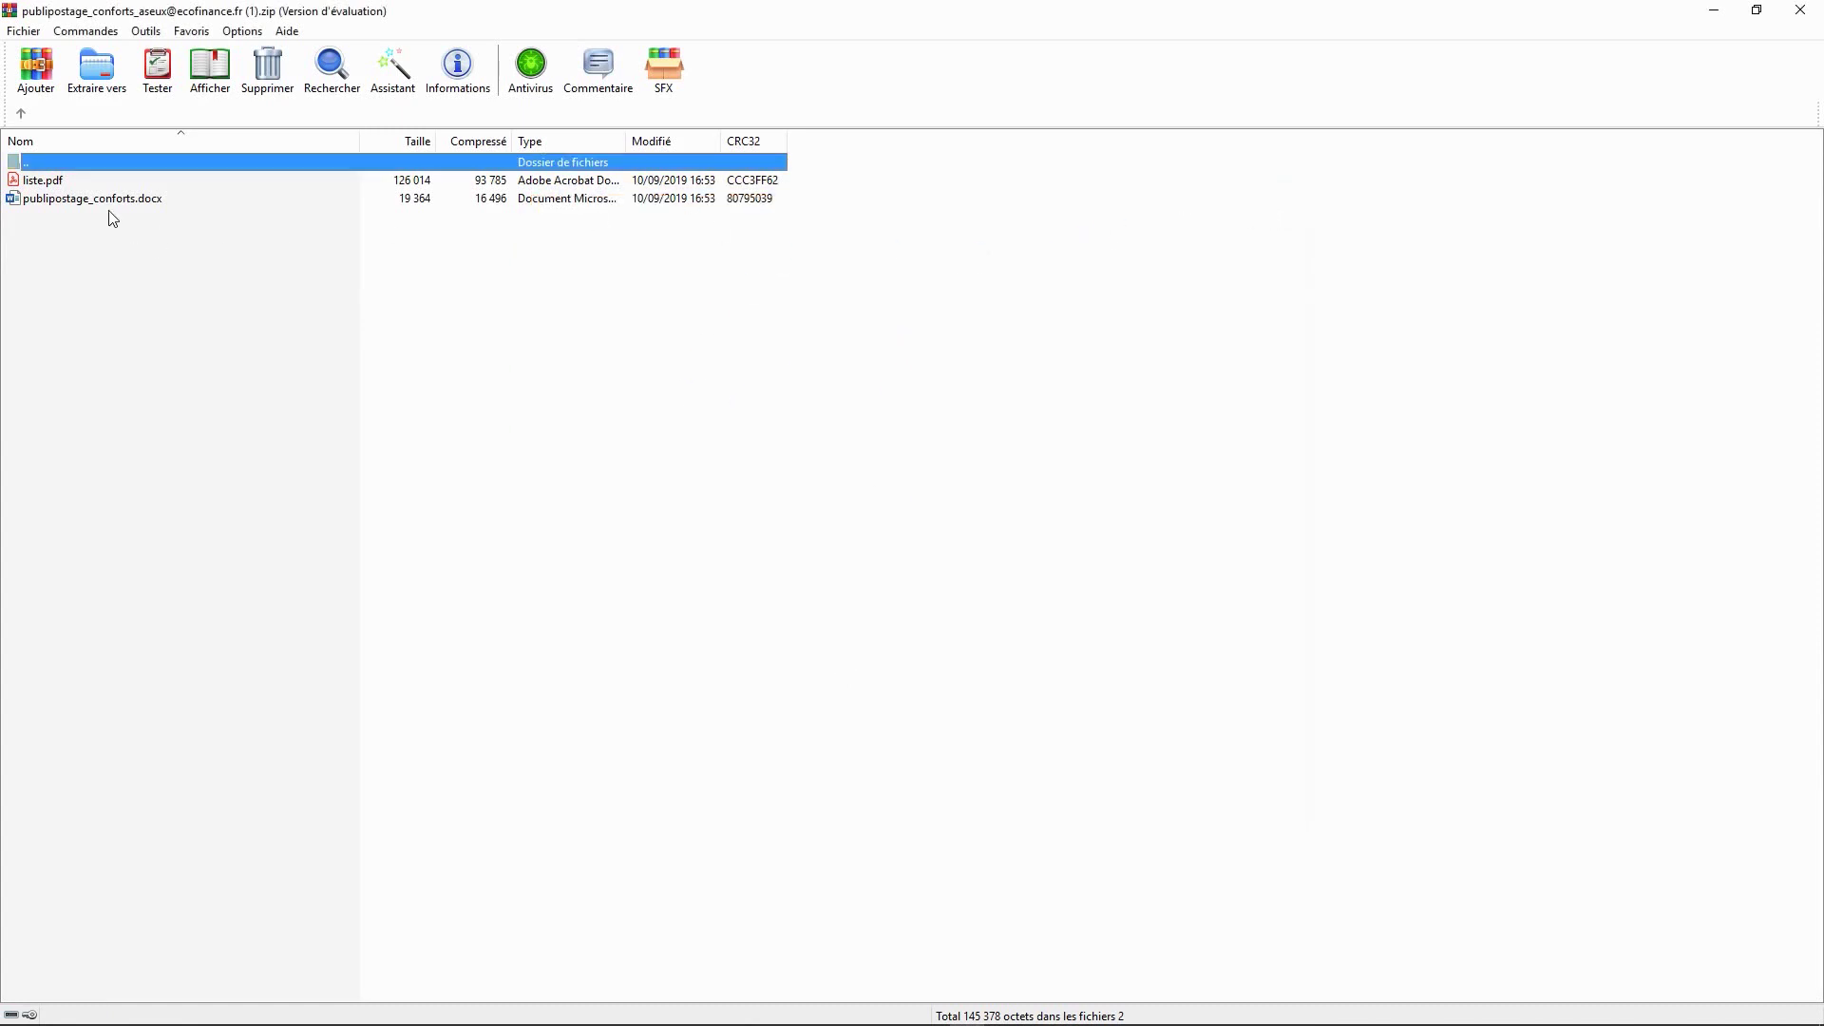
Review liste.pdf and the letter publipostage_conforts.docx from the archive.
double_click(32, 181)
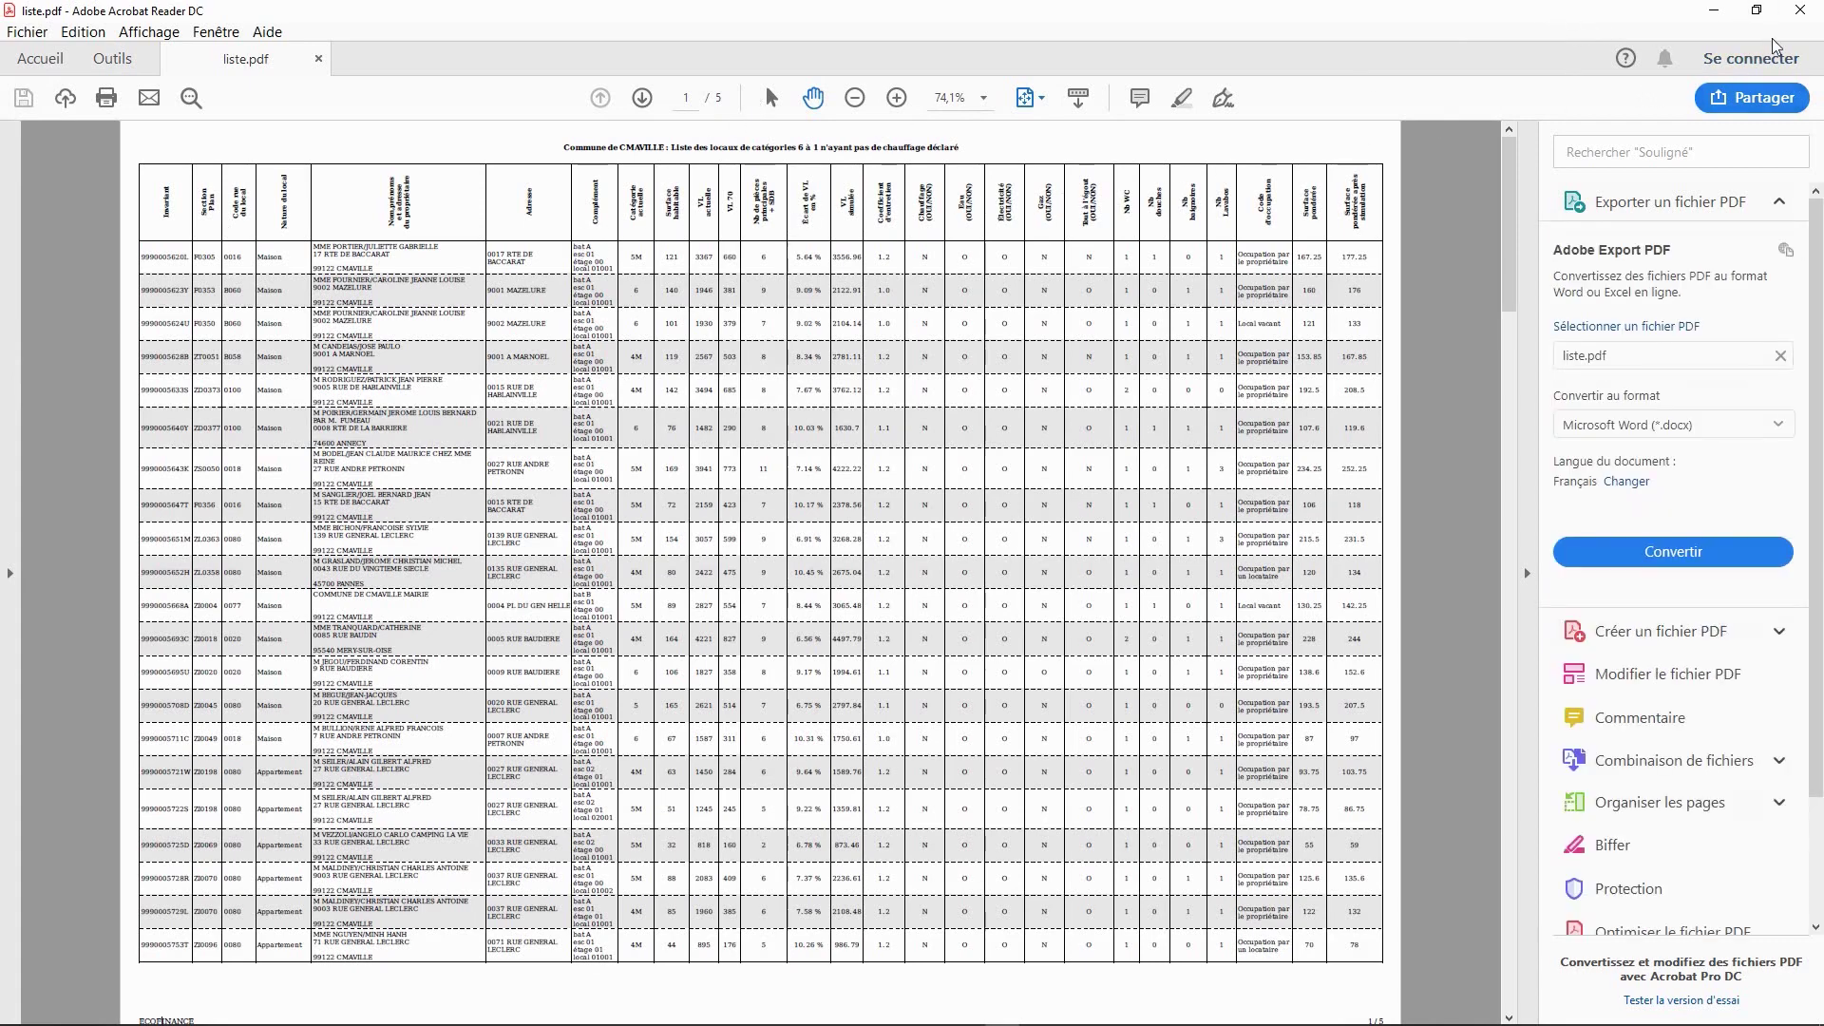
click(1800, 10)
double_click(134, 197)
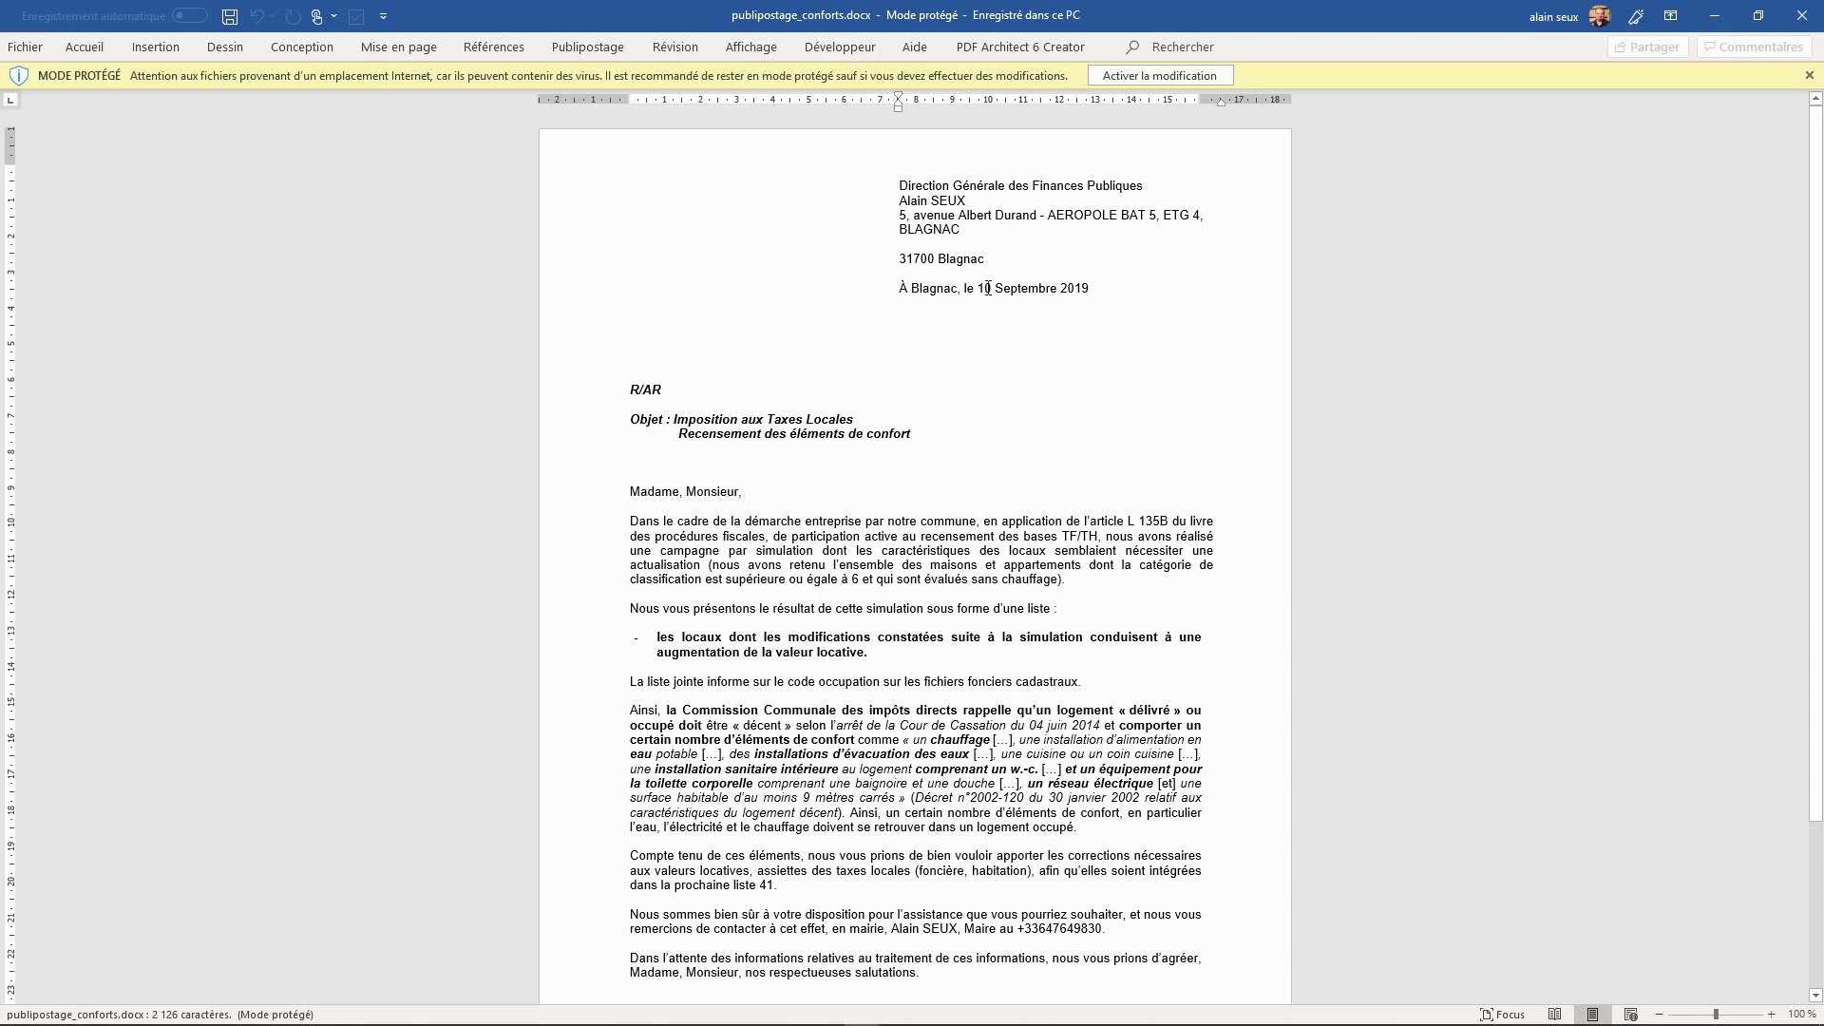
scroll(992, 304, down, 5)
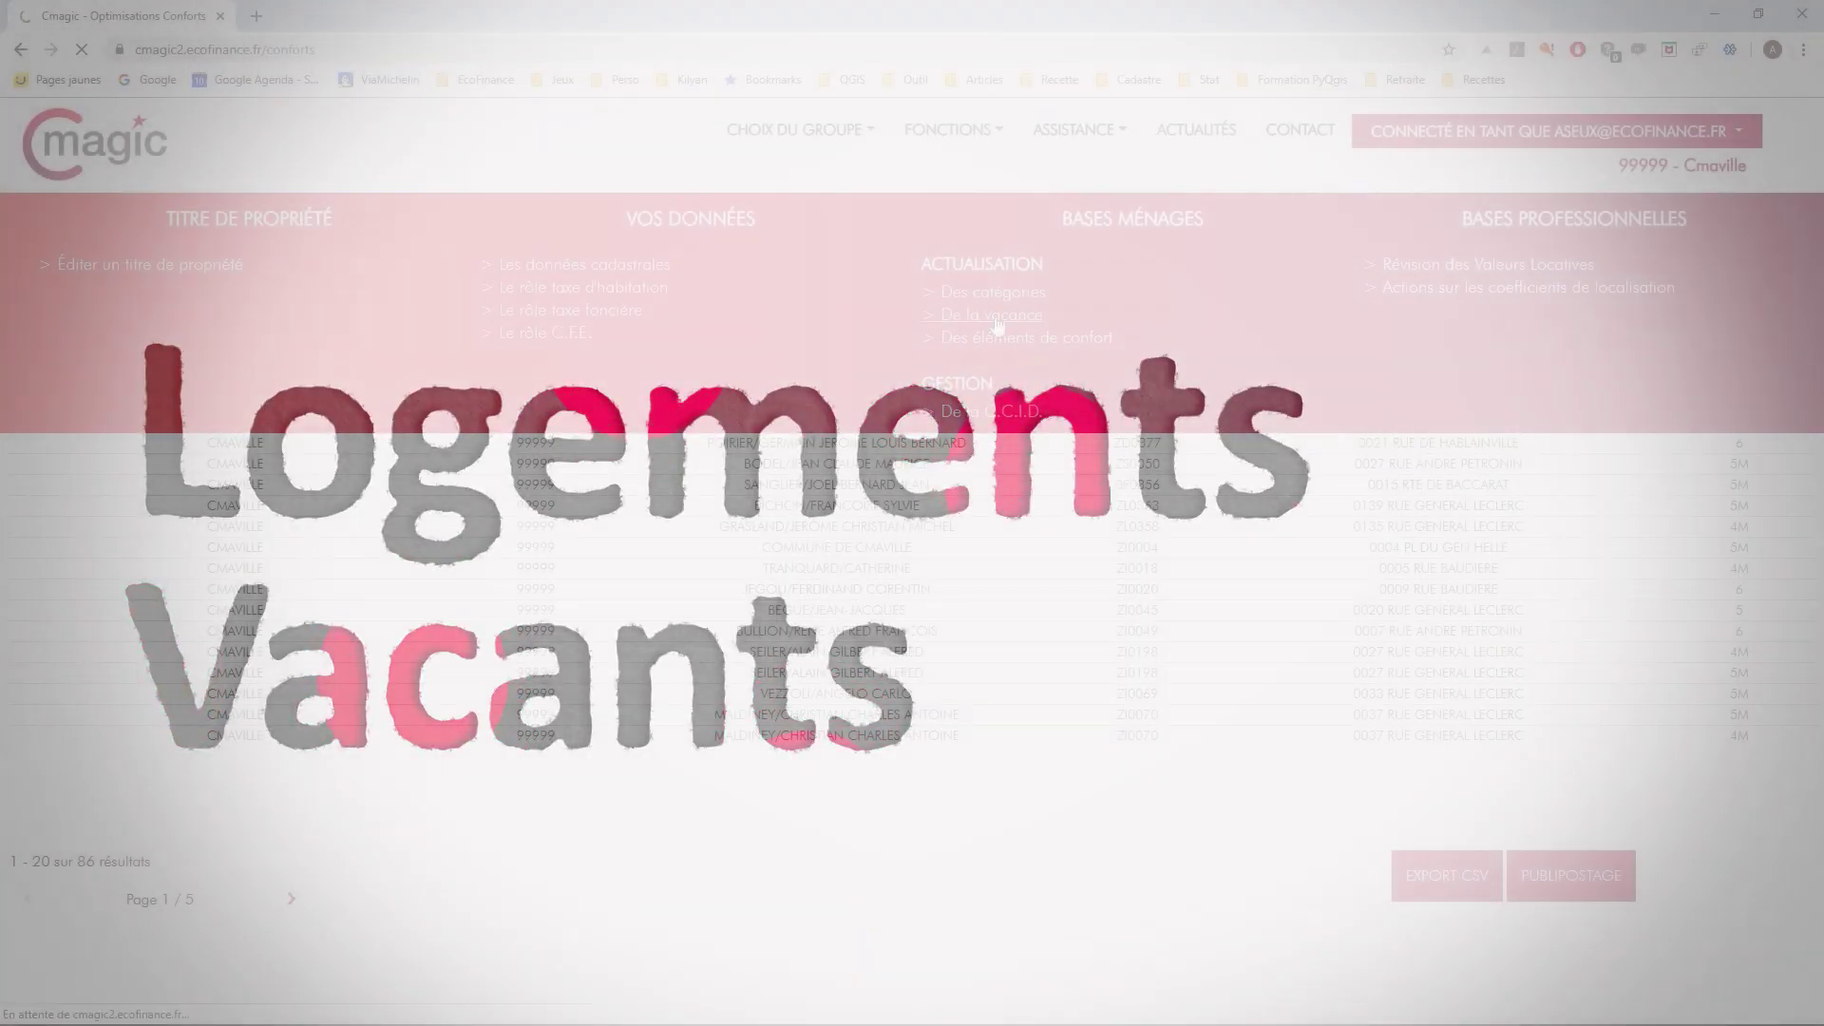
Display the list of vacant dwellings and generate the mailing letters to their owners with the prefilled town hall details.
click(995, 321)
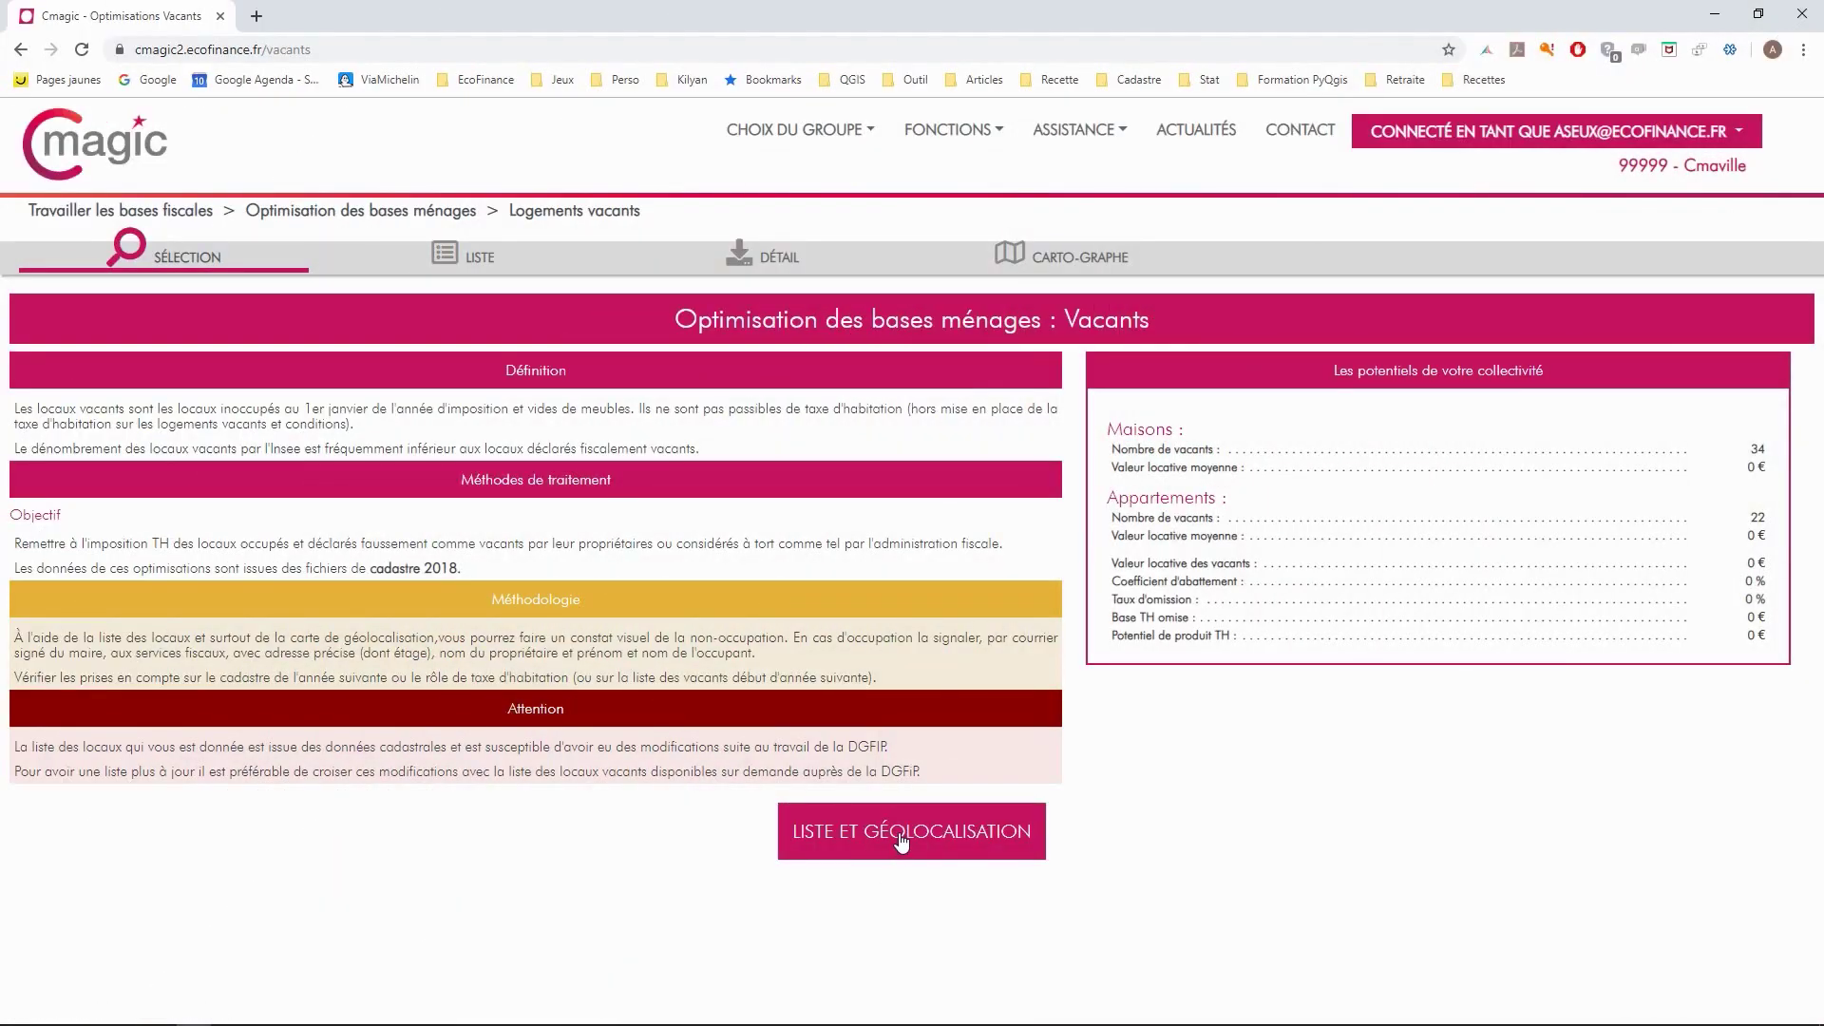
click(900, 841)
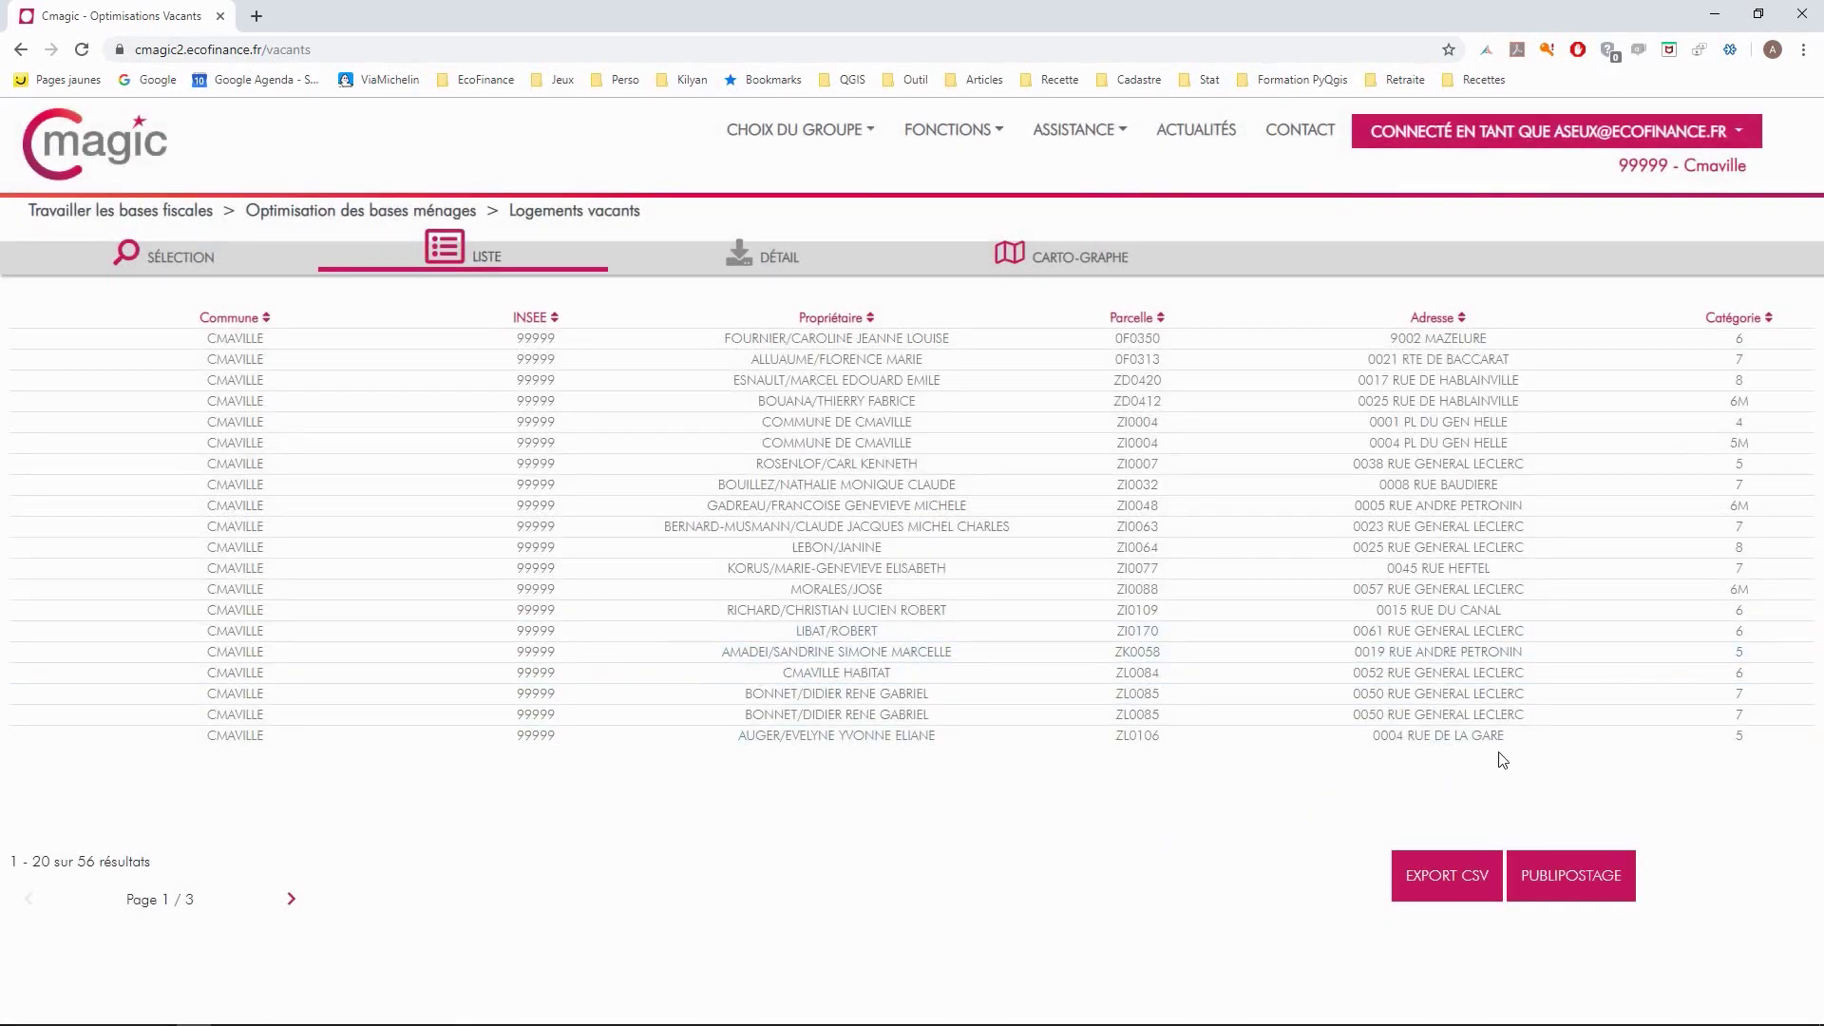
click(1563, 881)
click(1566, 874)
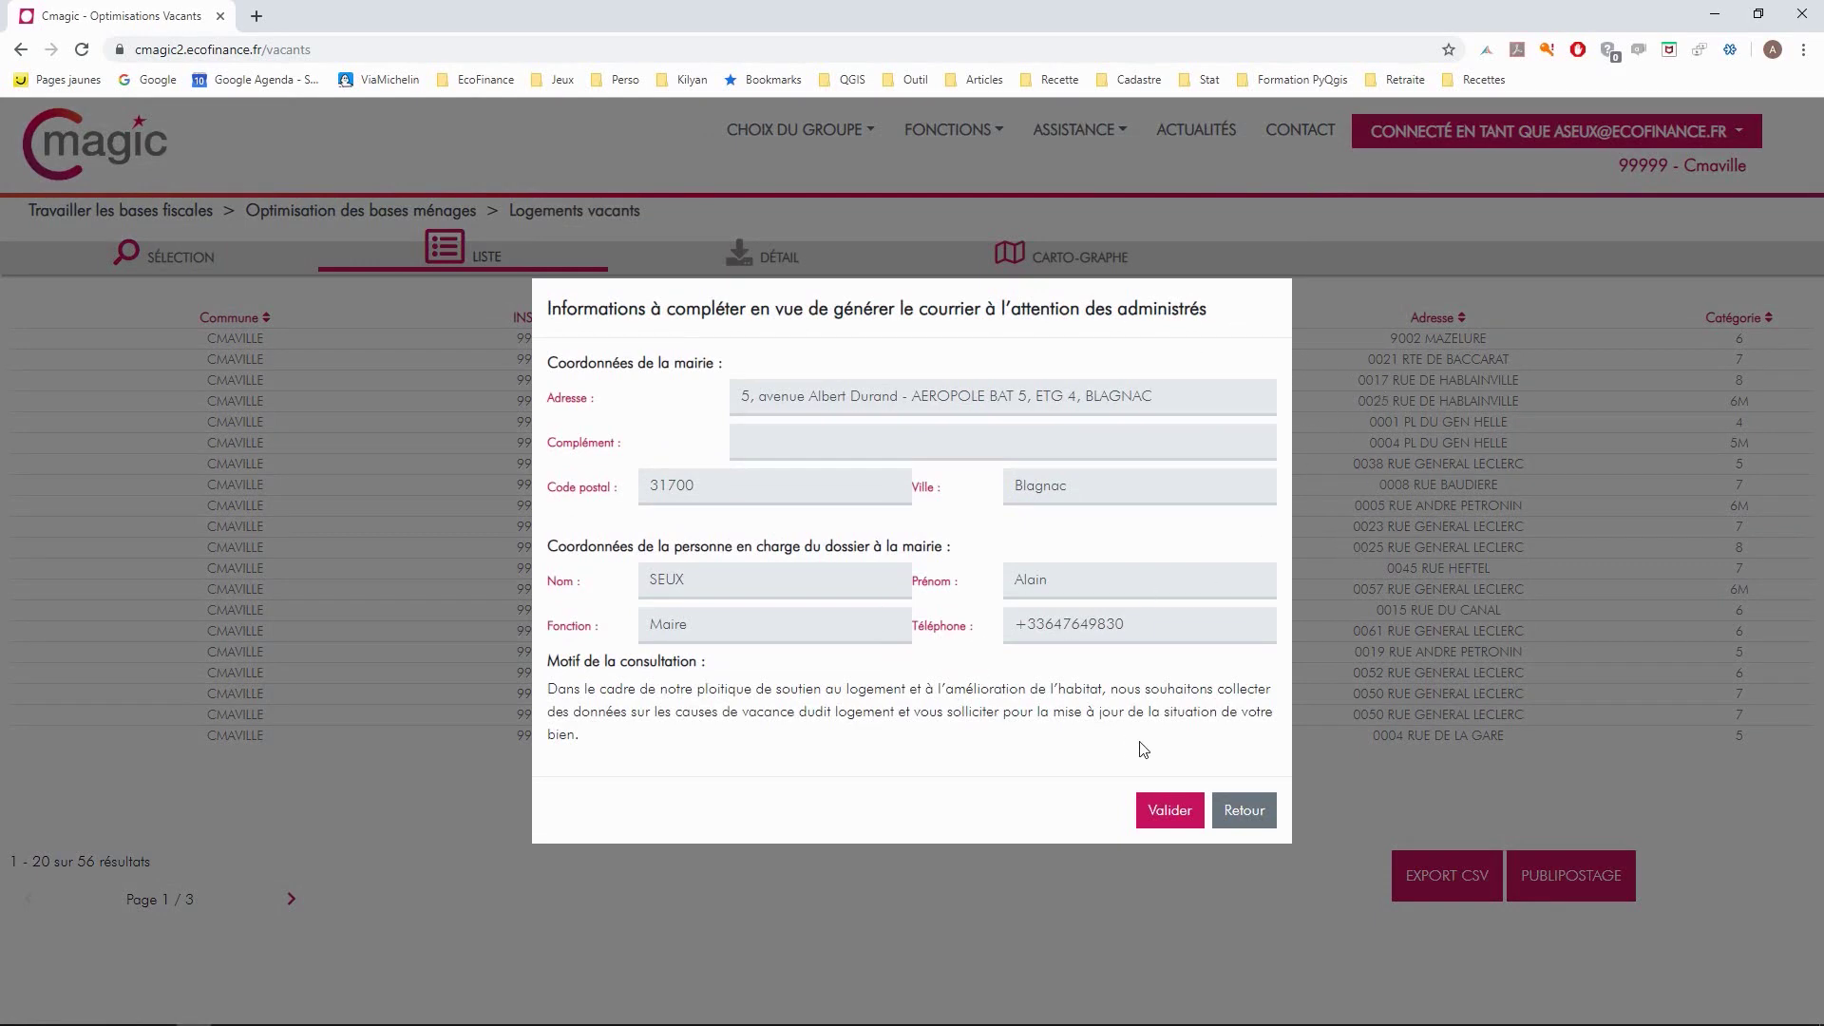
click(1175, 814)
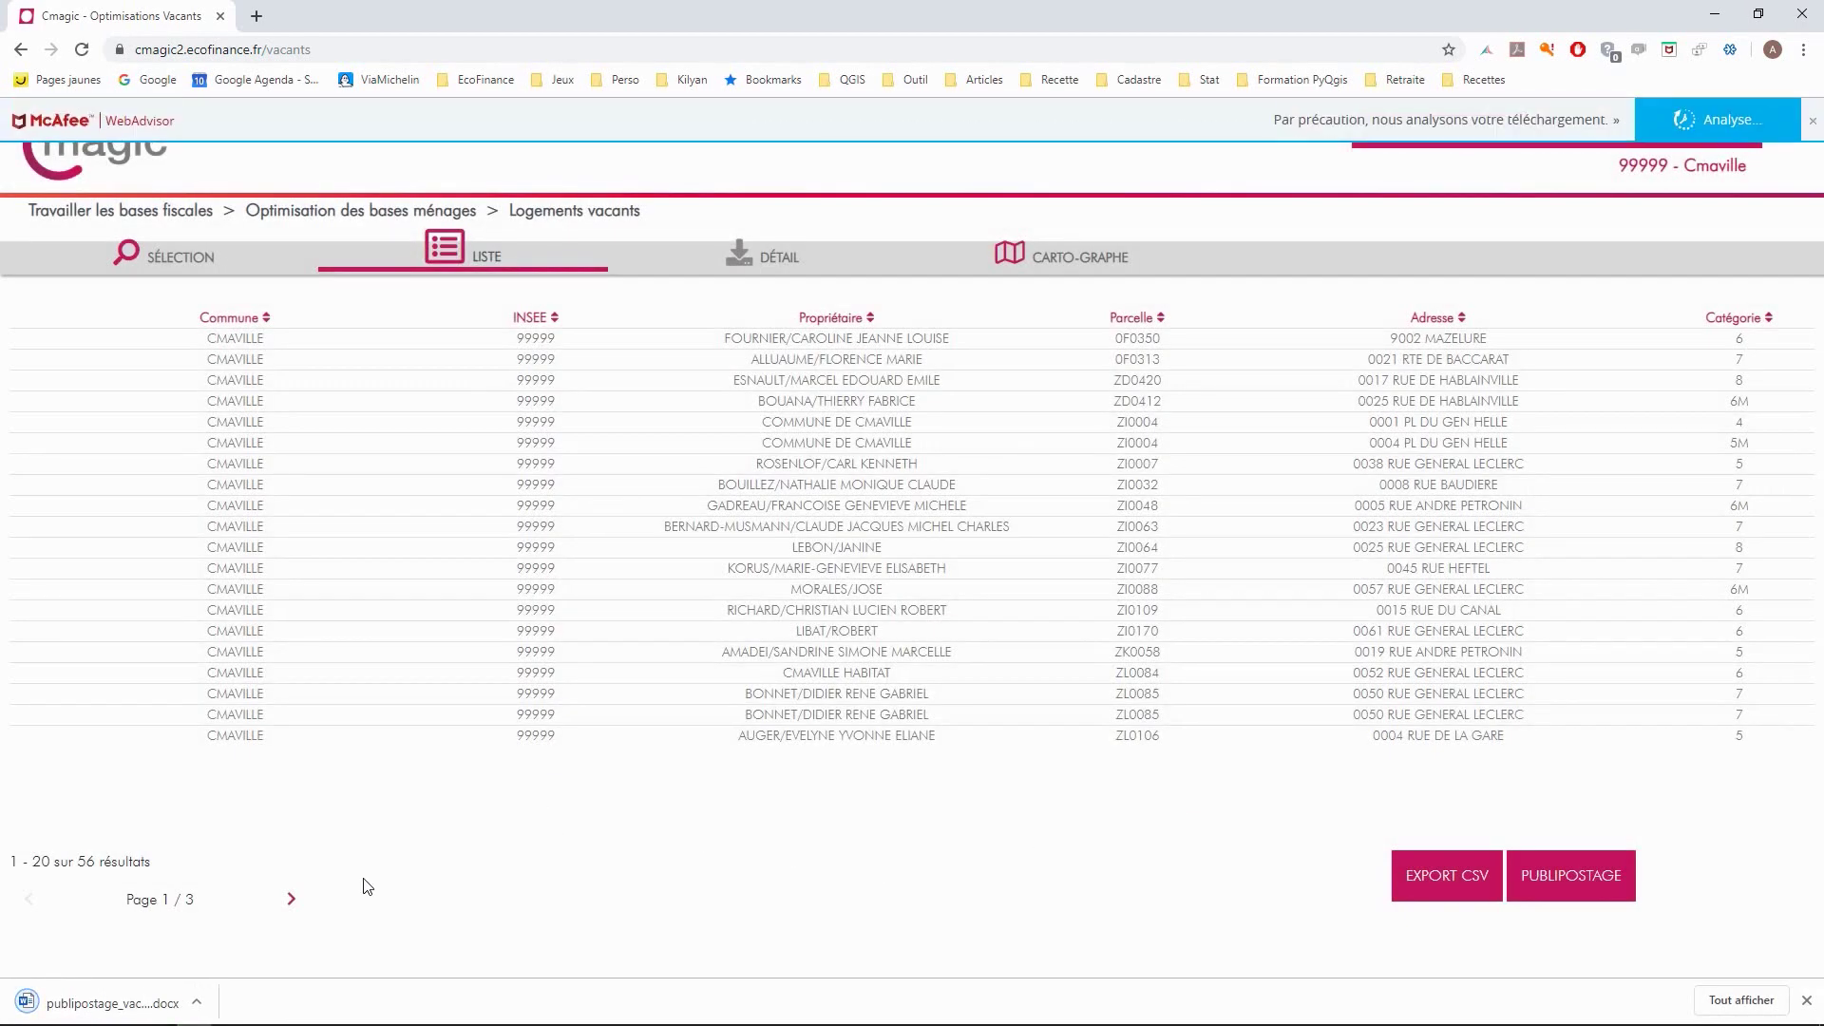
Open the downloaded vacant-dwellings mailing document, look through the owner letters and reply forms, and close it.
click(113, 1013)
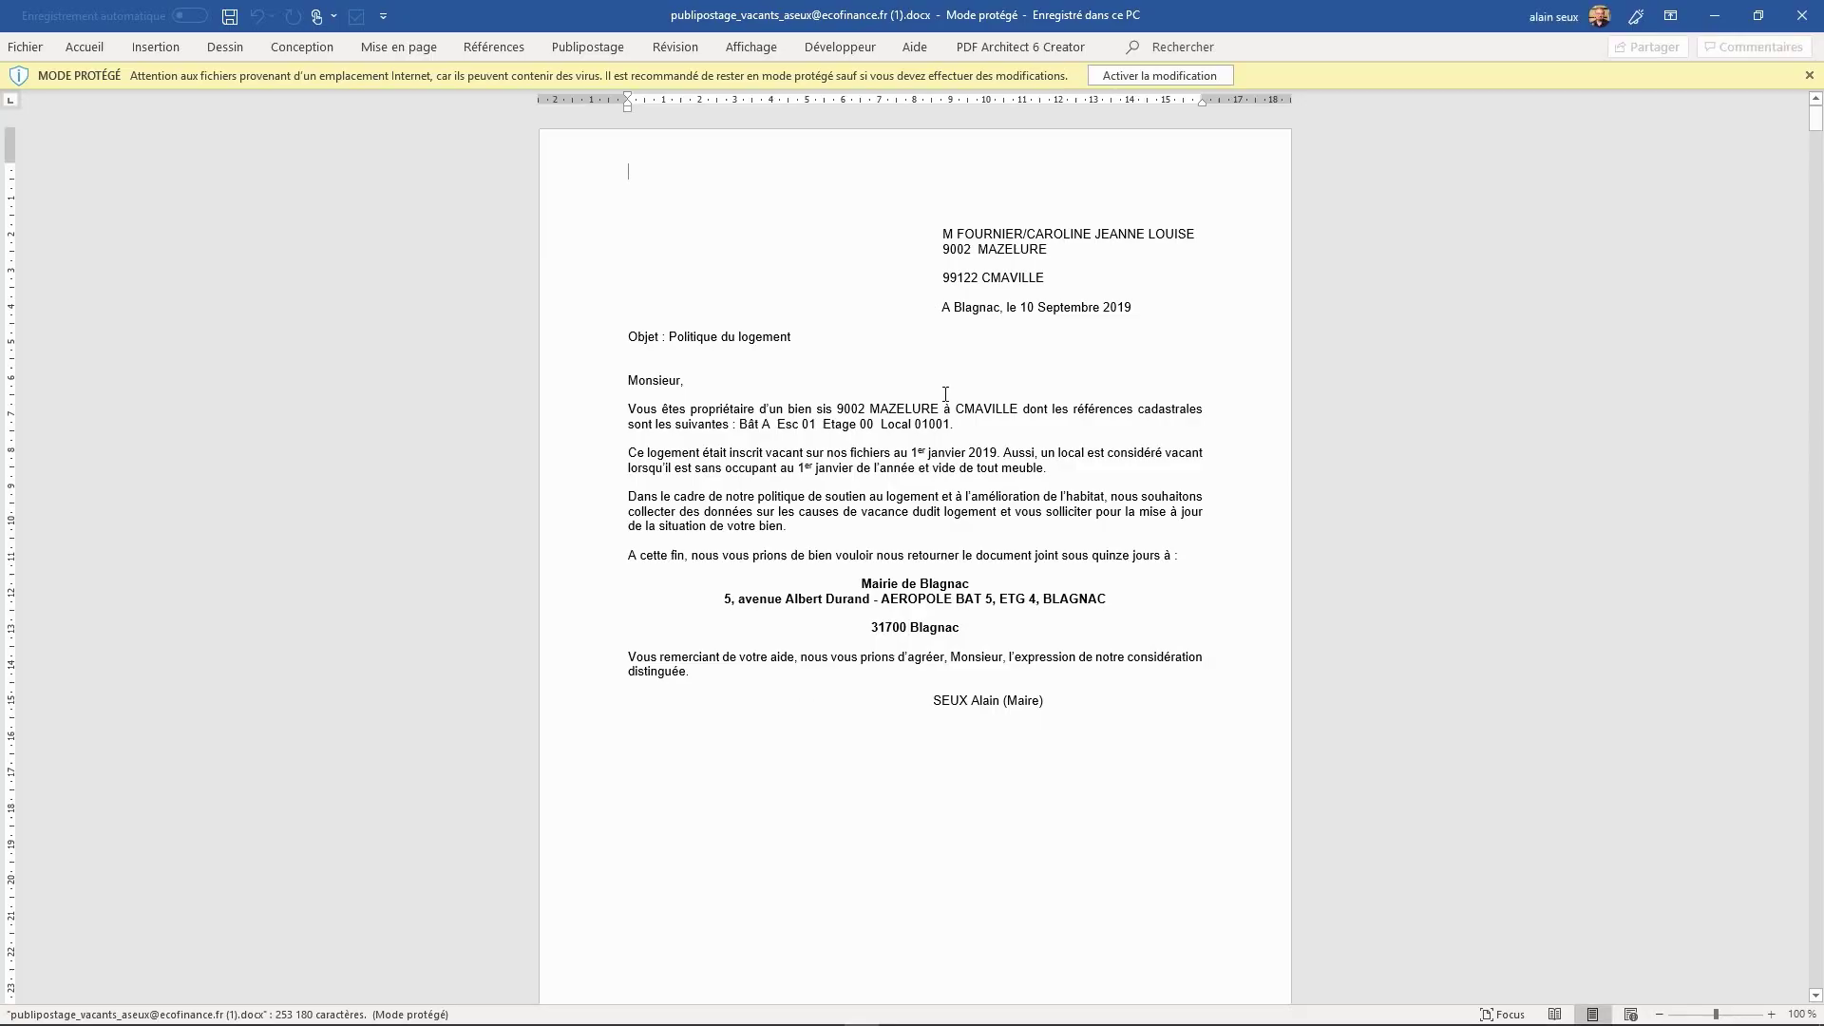
scroll(947, 399, down, 15)
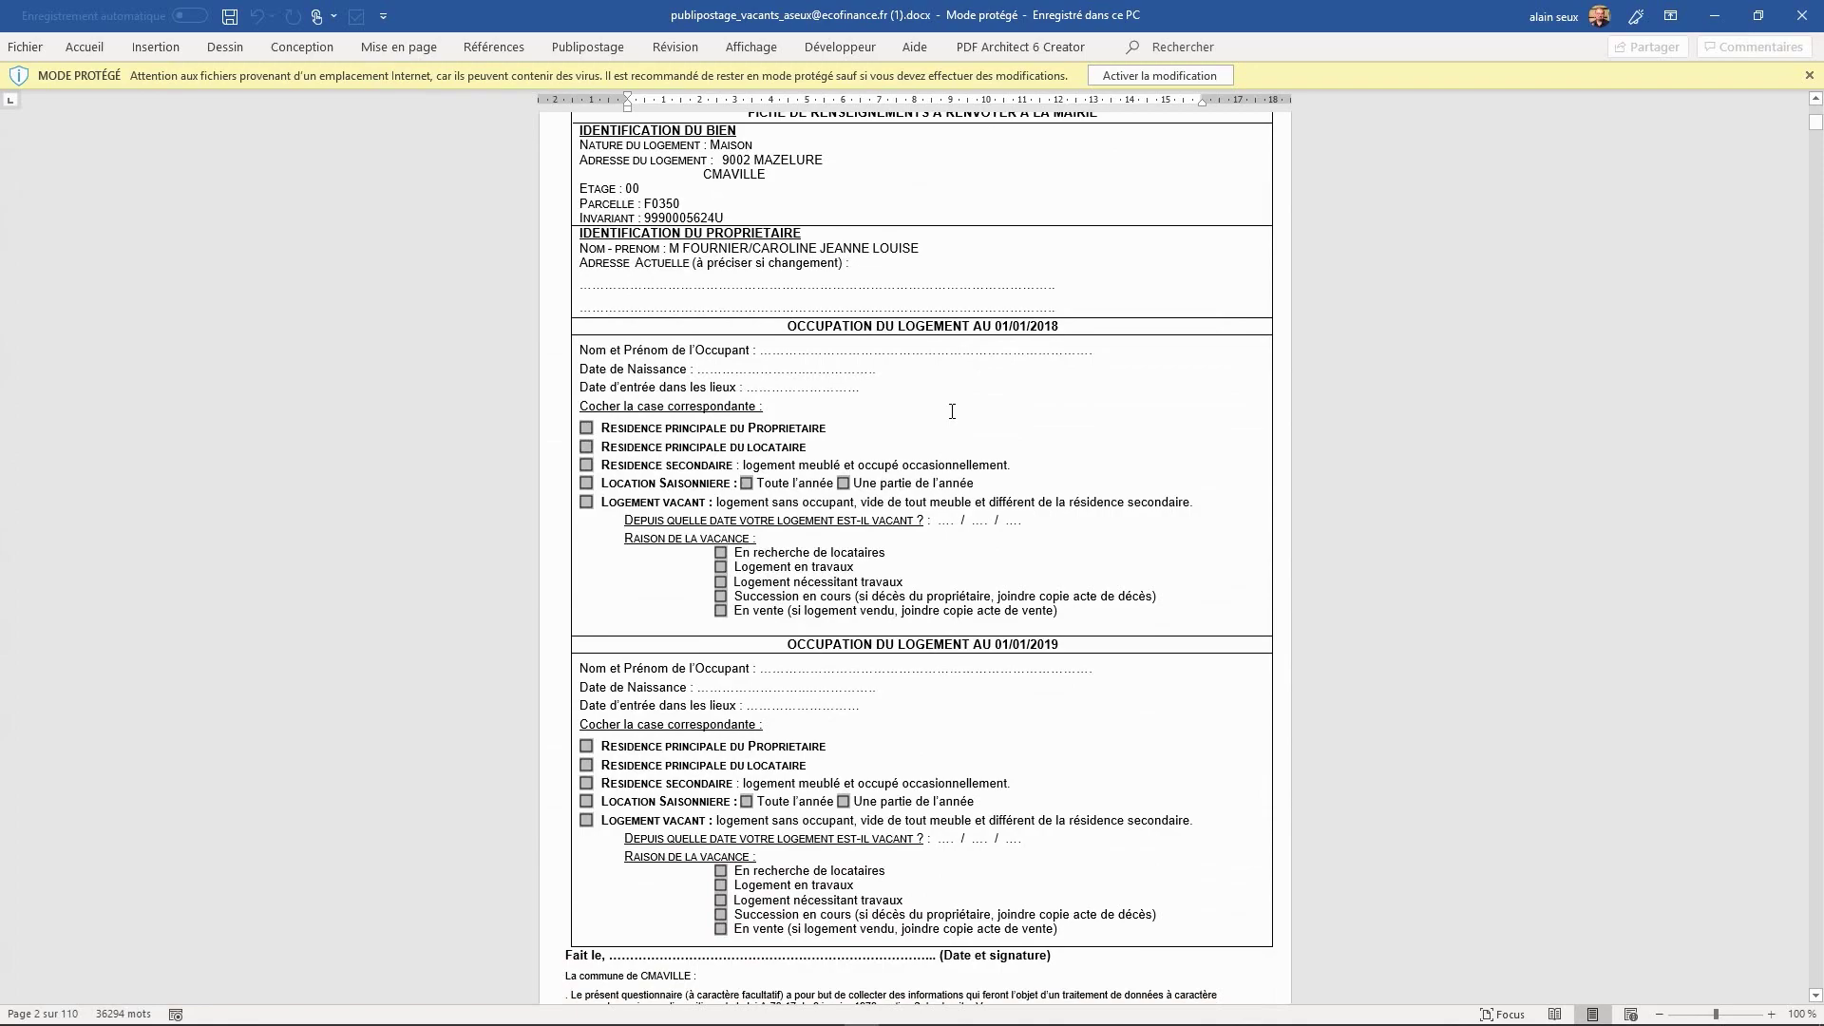
scroll(952, 411, down, 15)
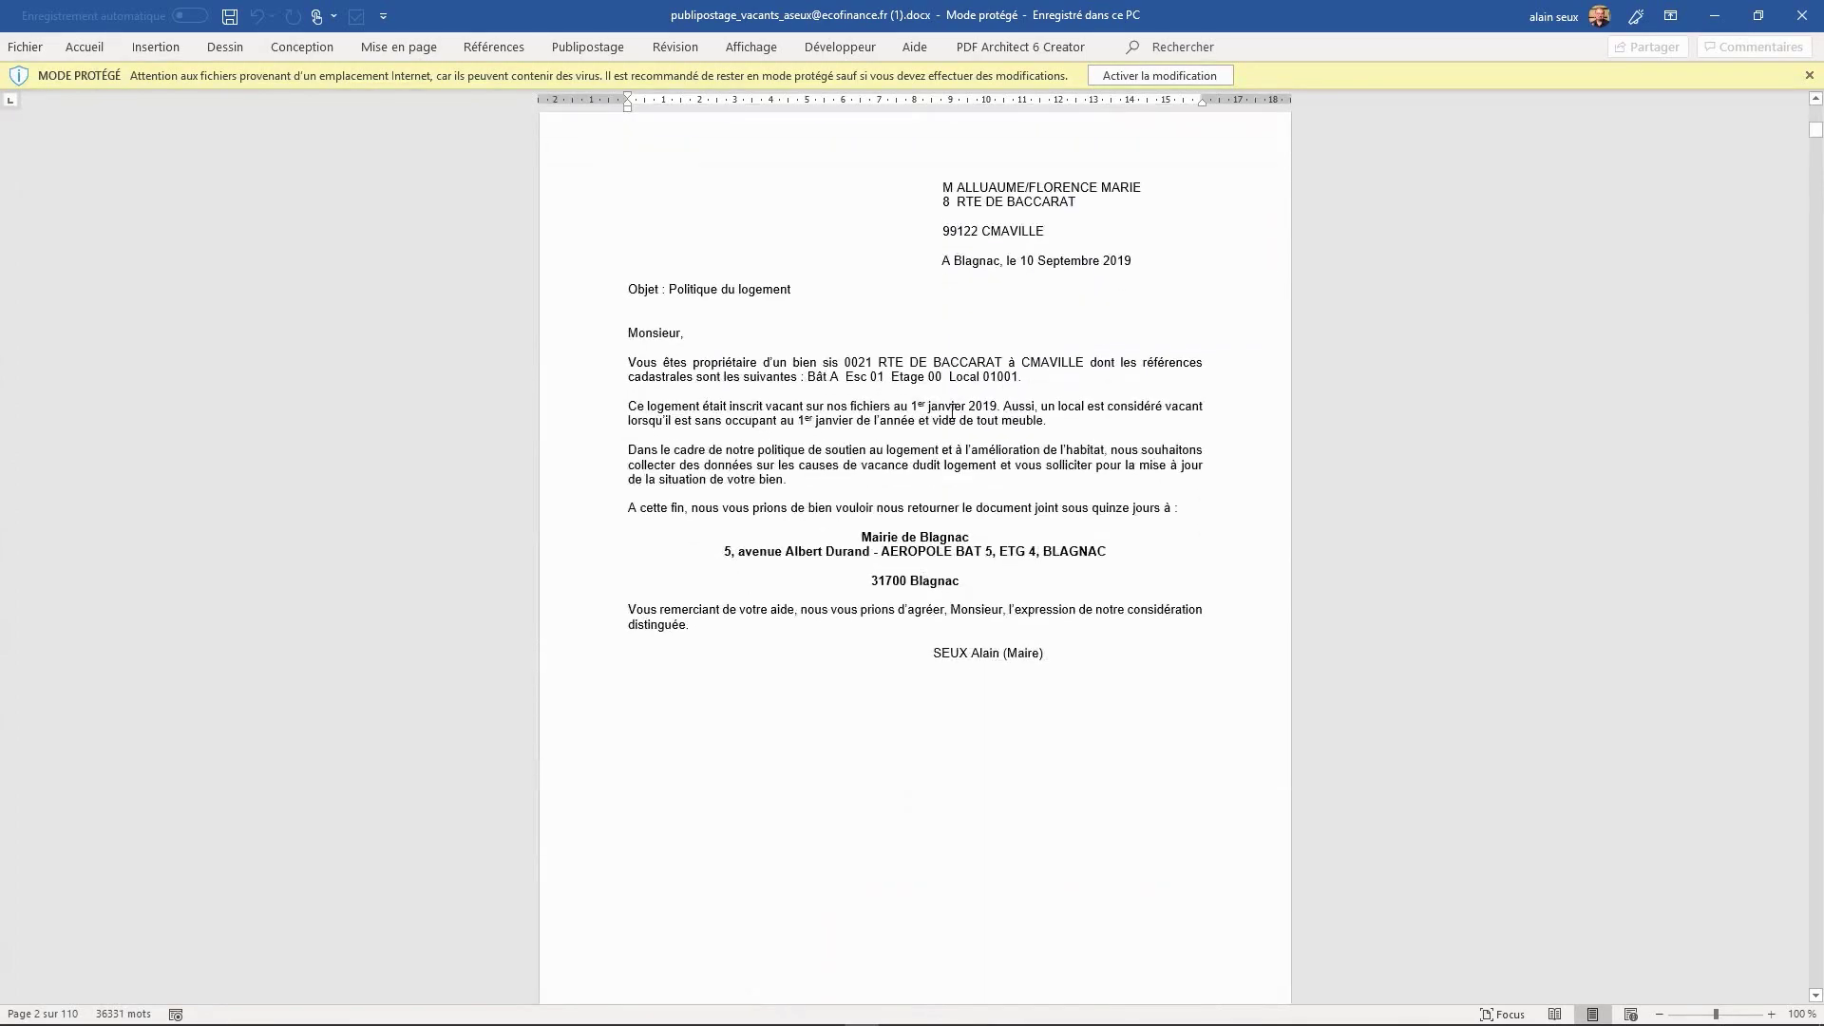
scroll(952, 411, down, 15)
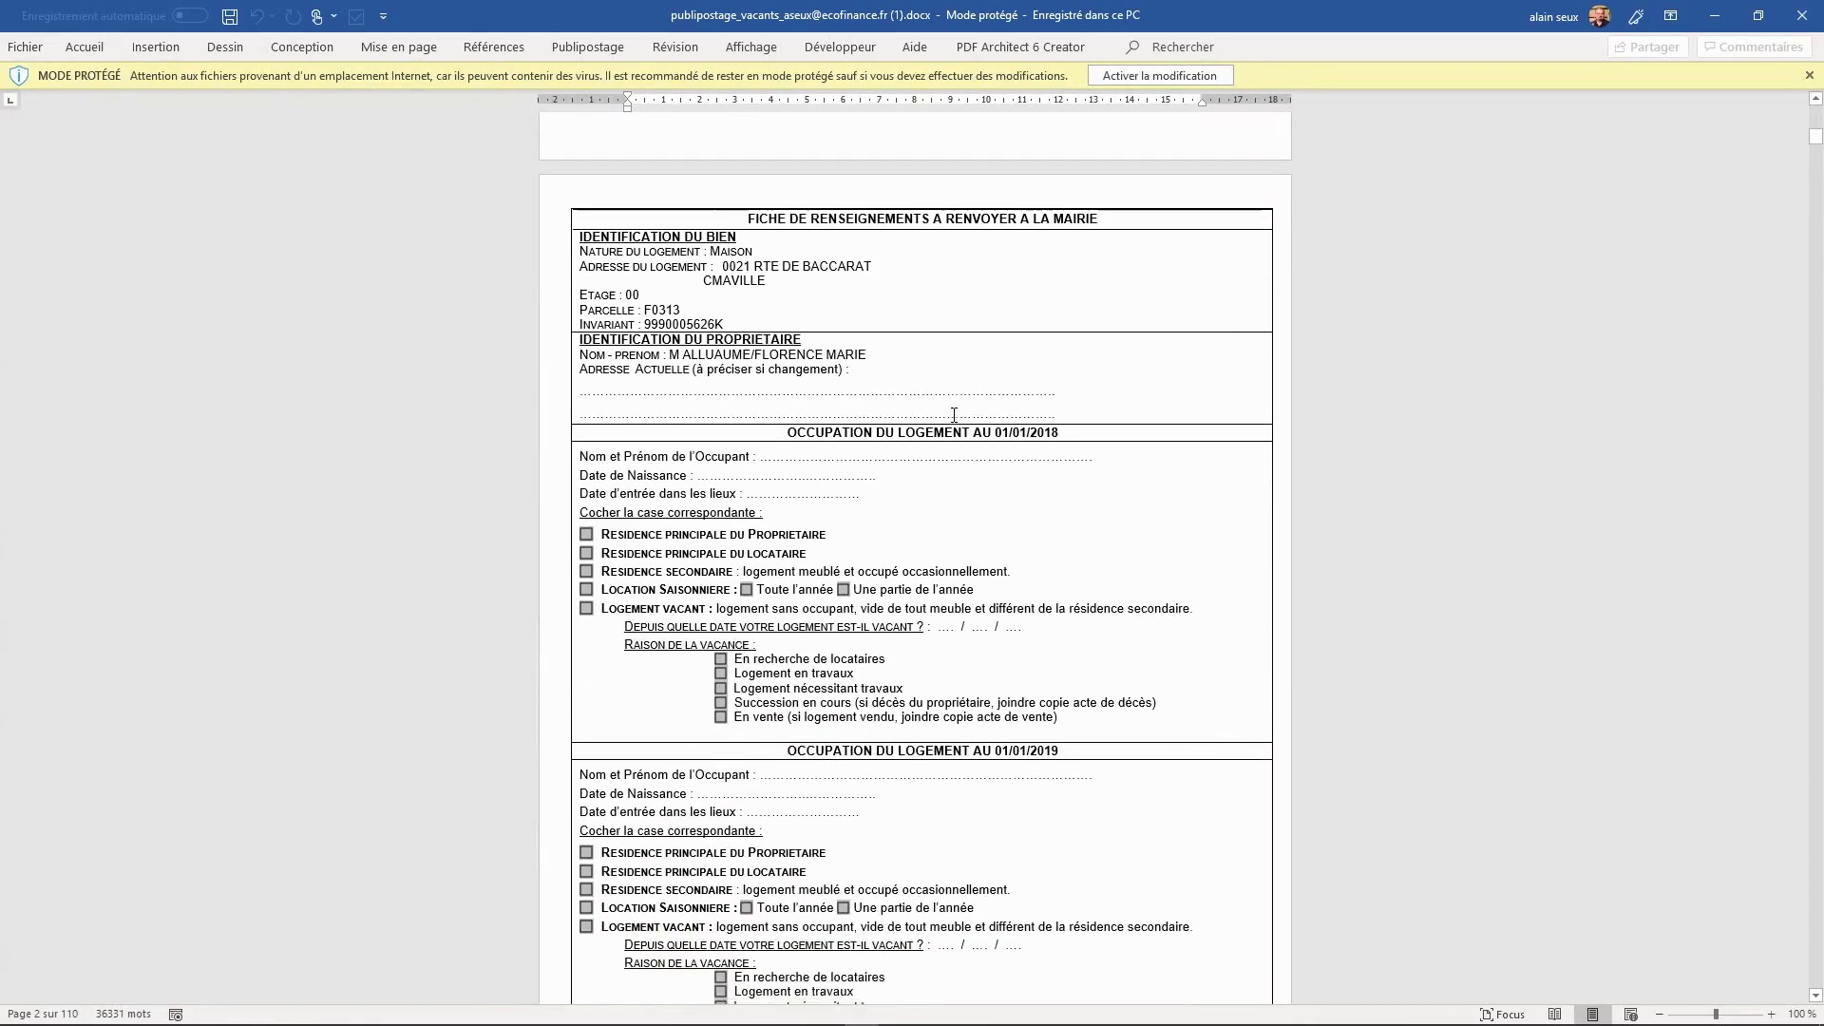
scroll(953, 415, down, 15)
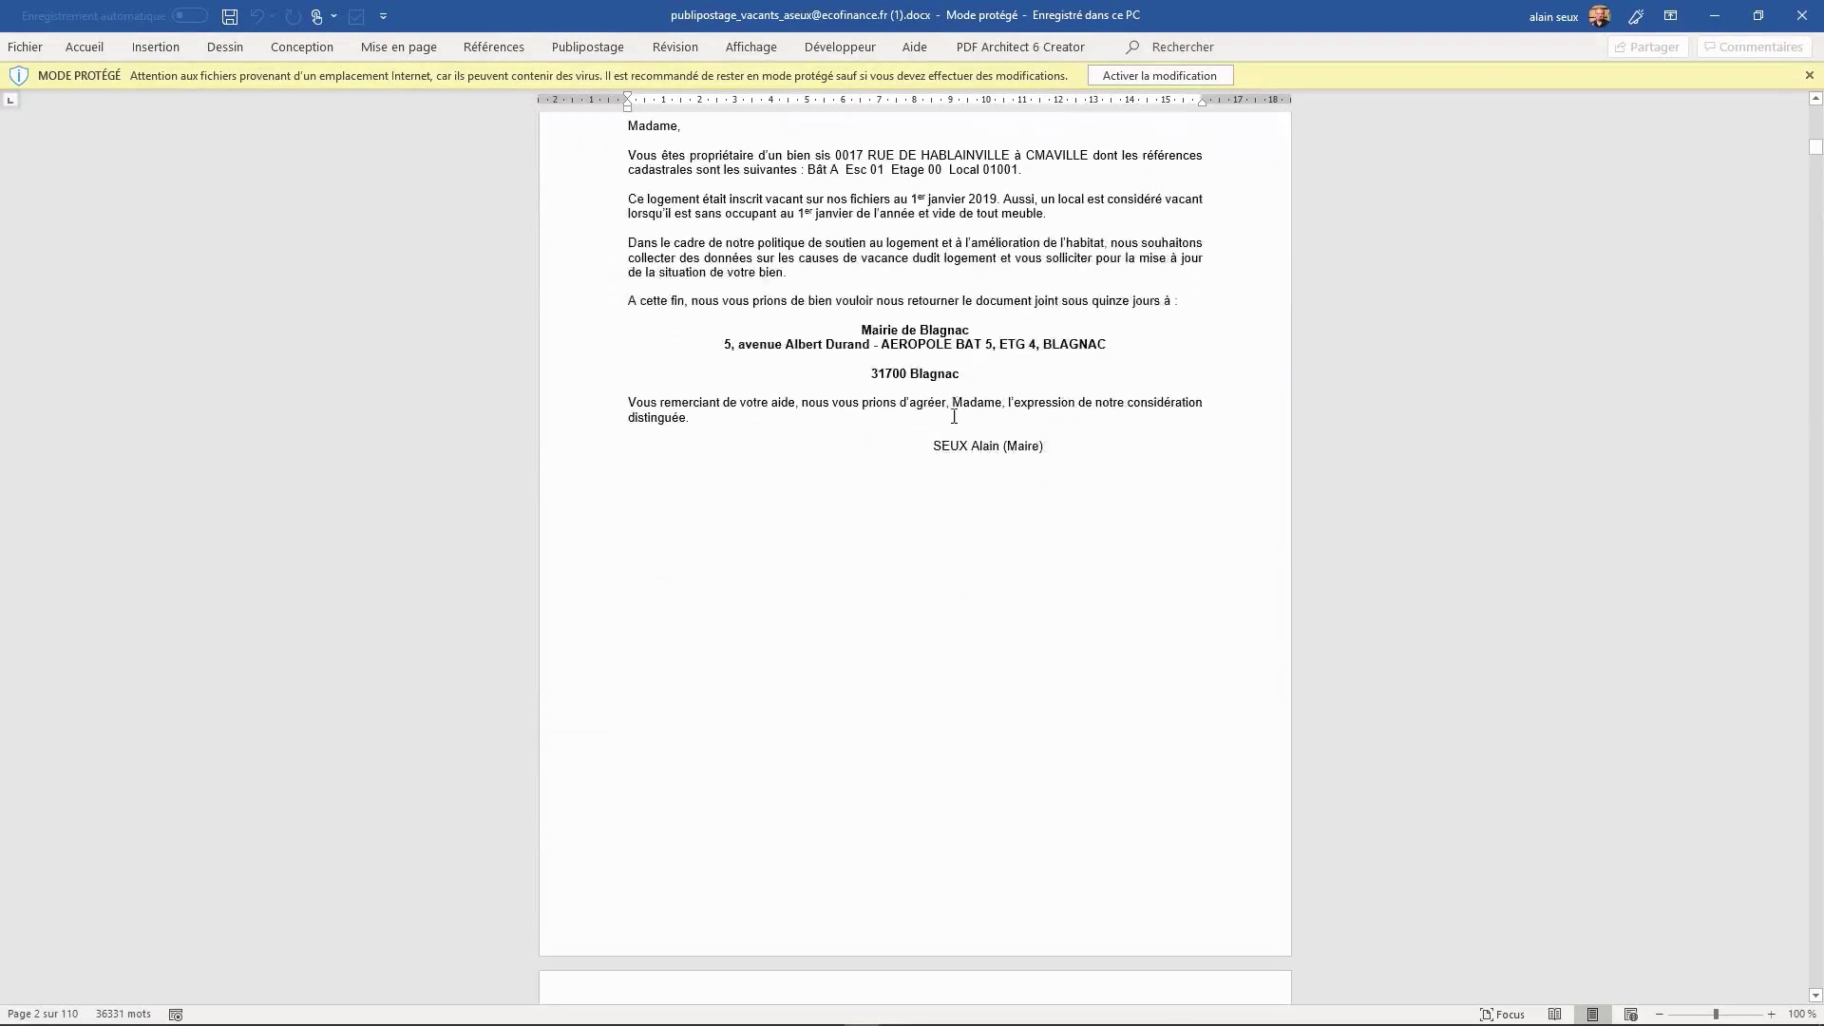
scroll(954, 415, down, 15)
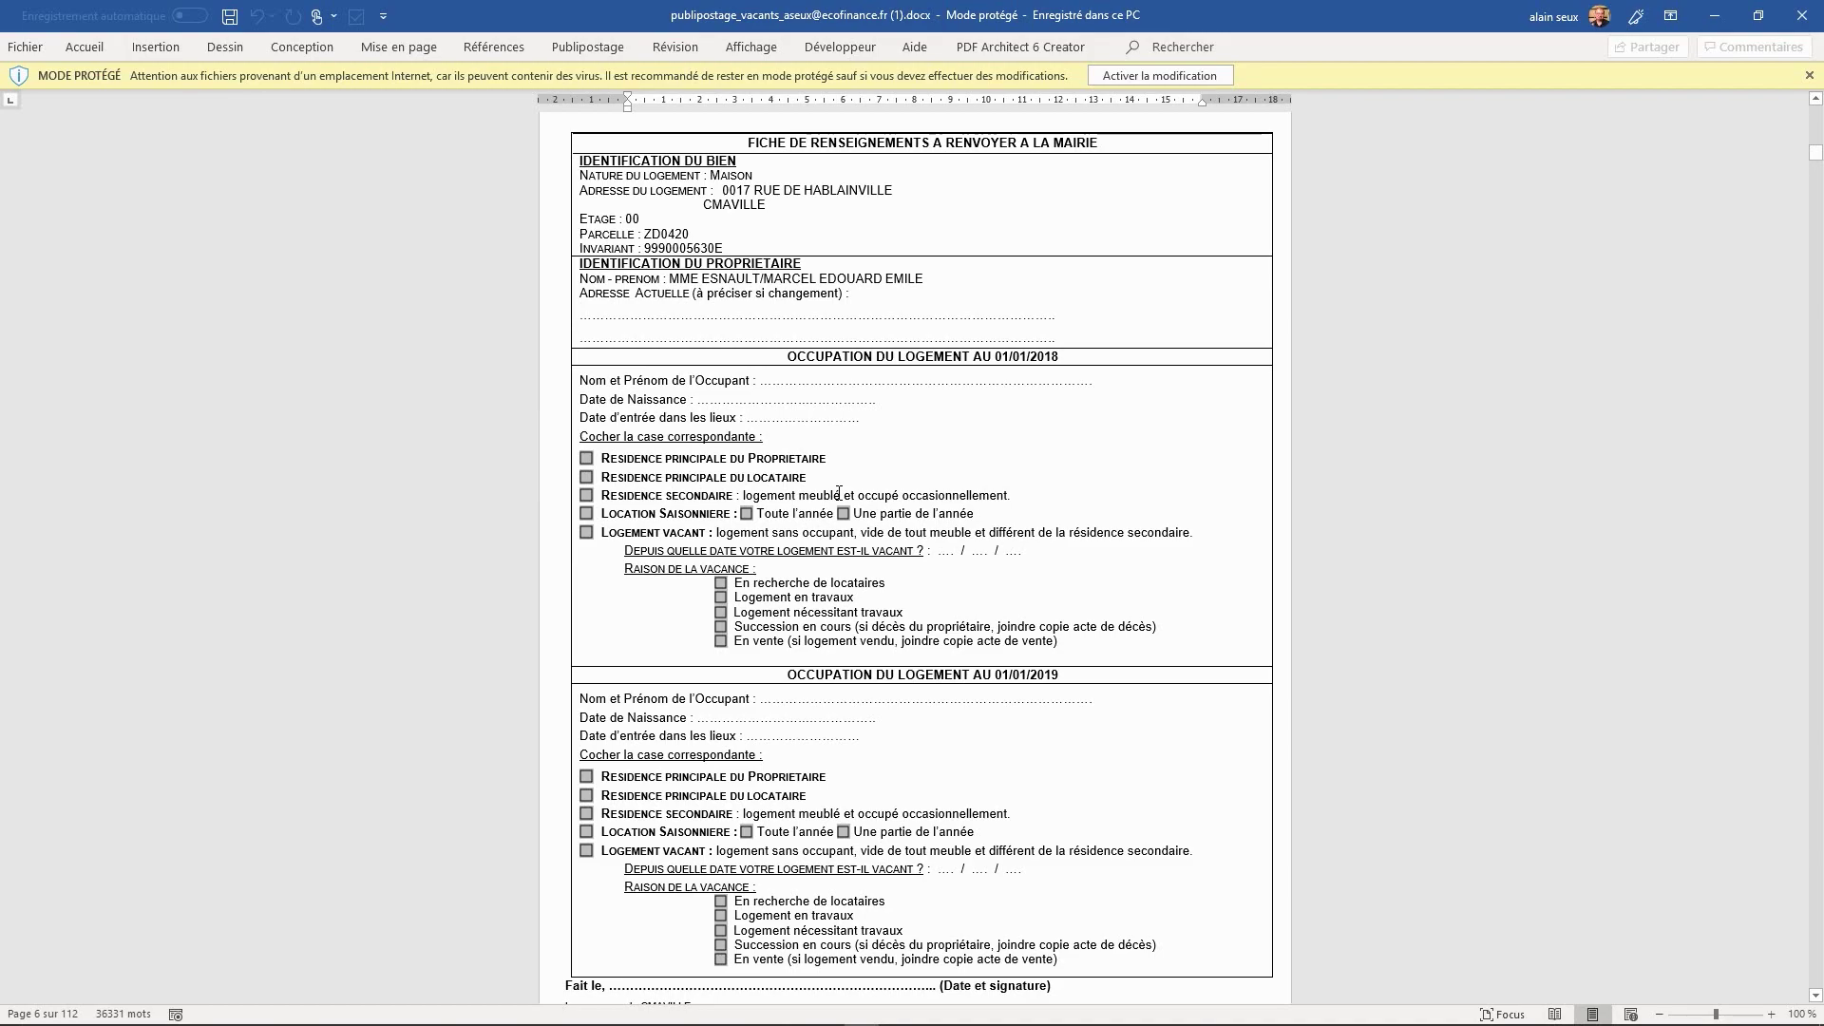
click(1801, 15)
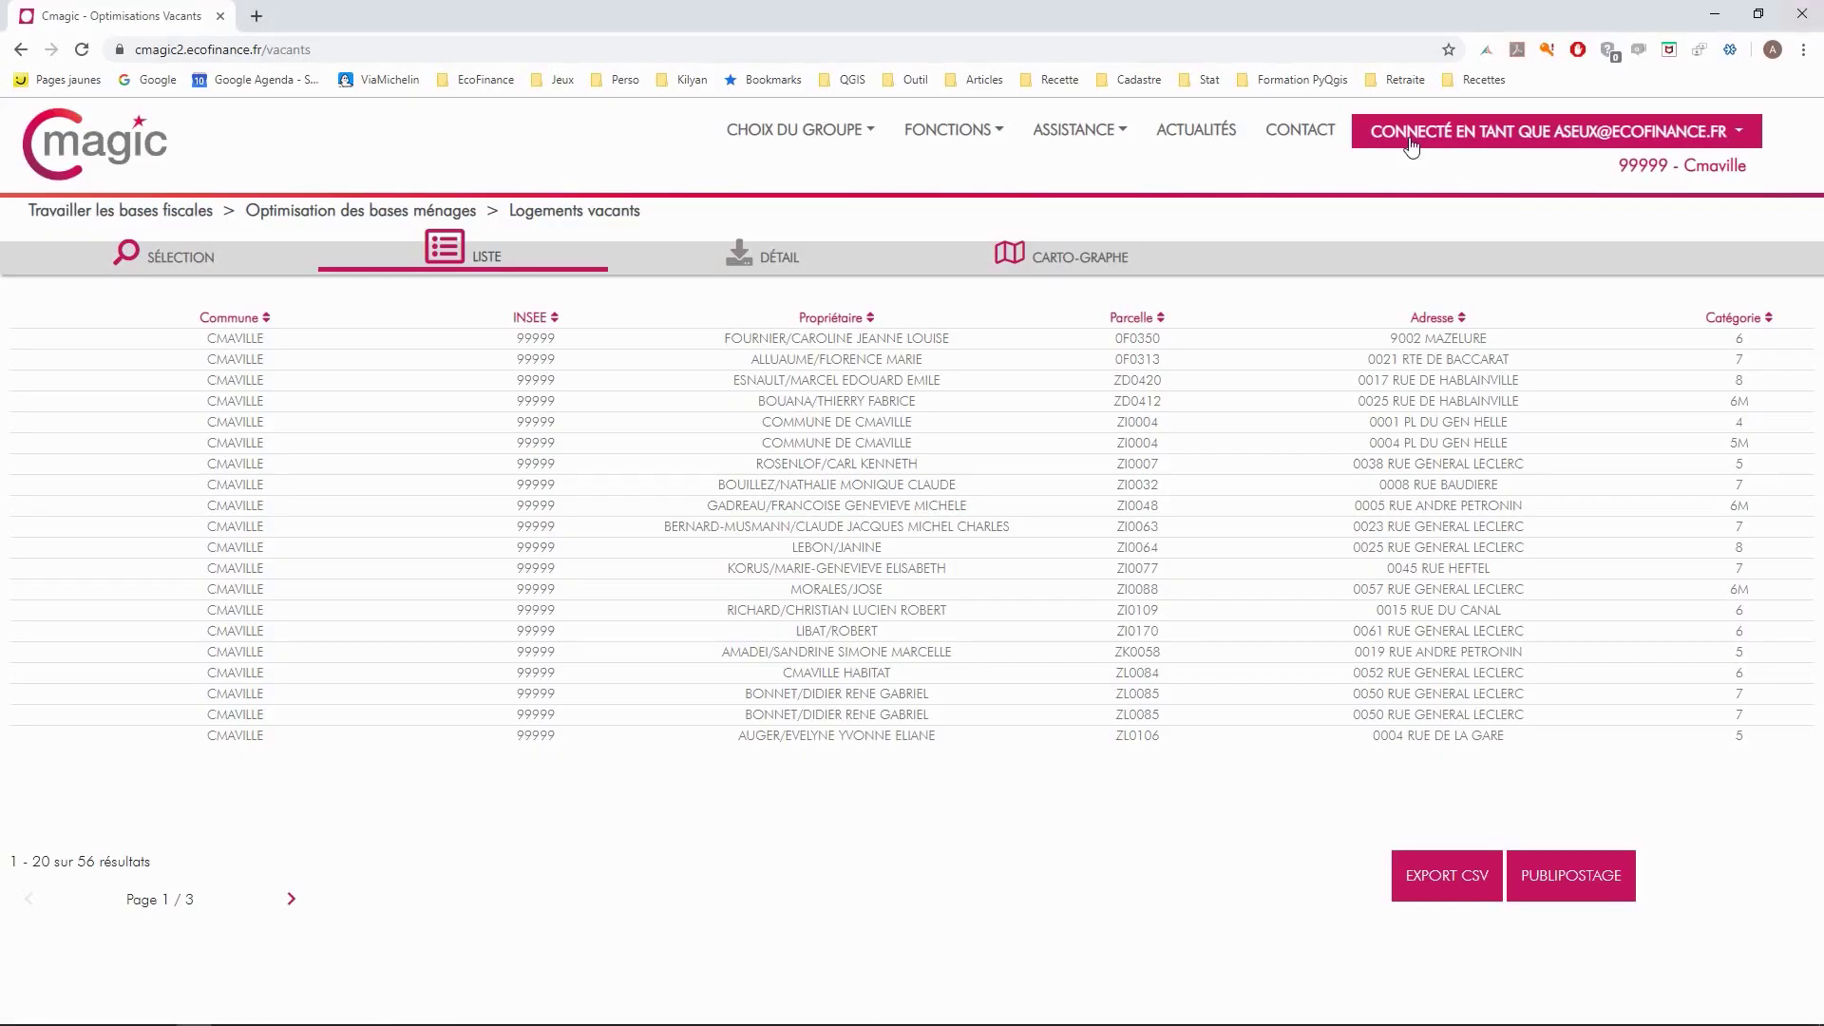
Display the list of dwellings in the household-base category optimisation, export it as CSV and open the exported file.
click(990, 132)
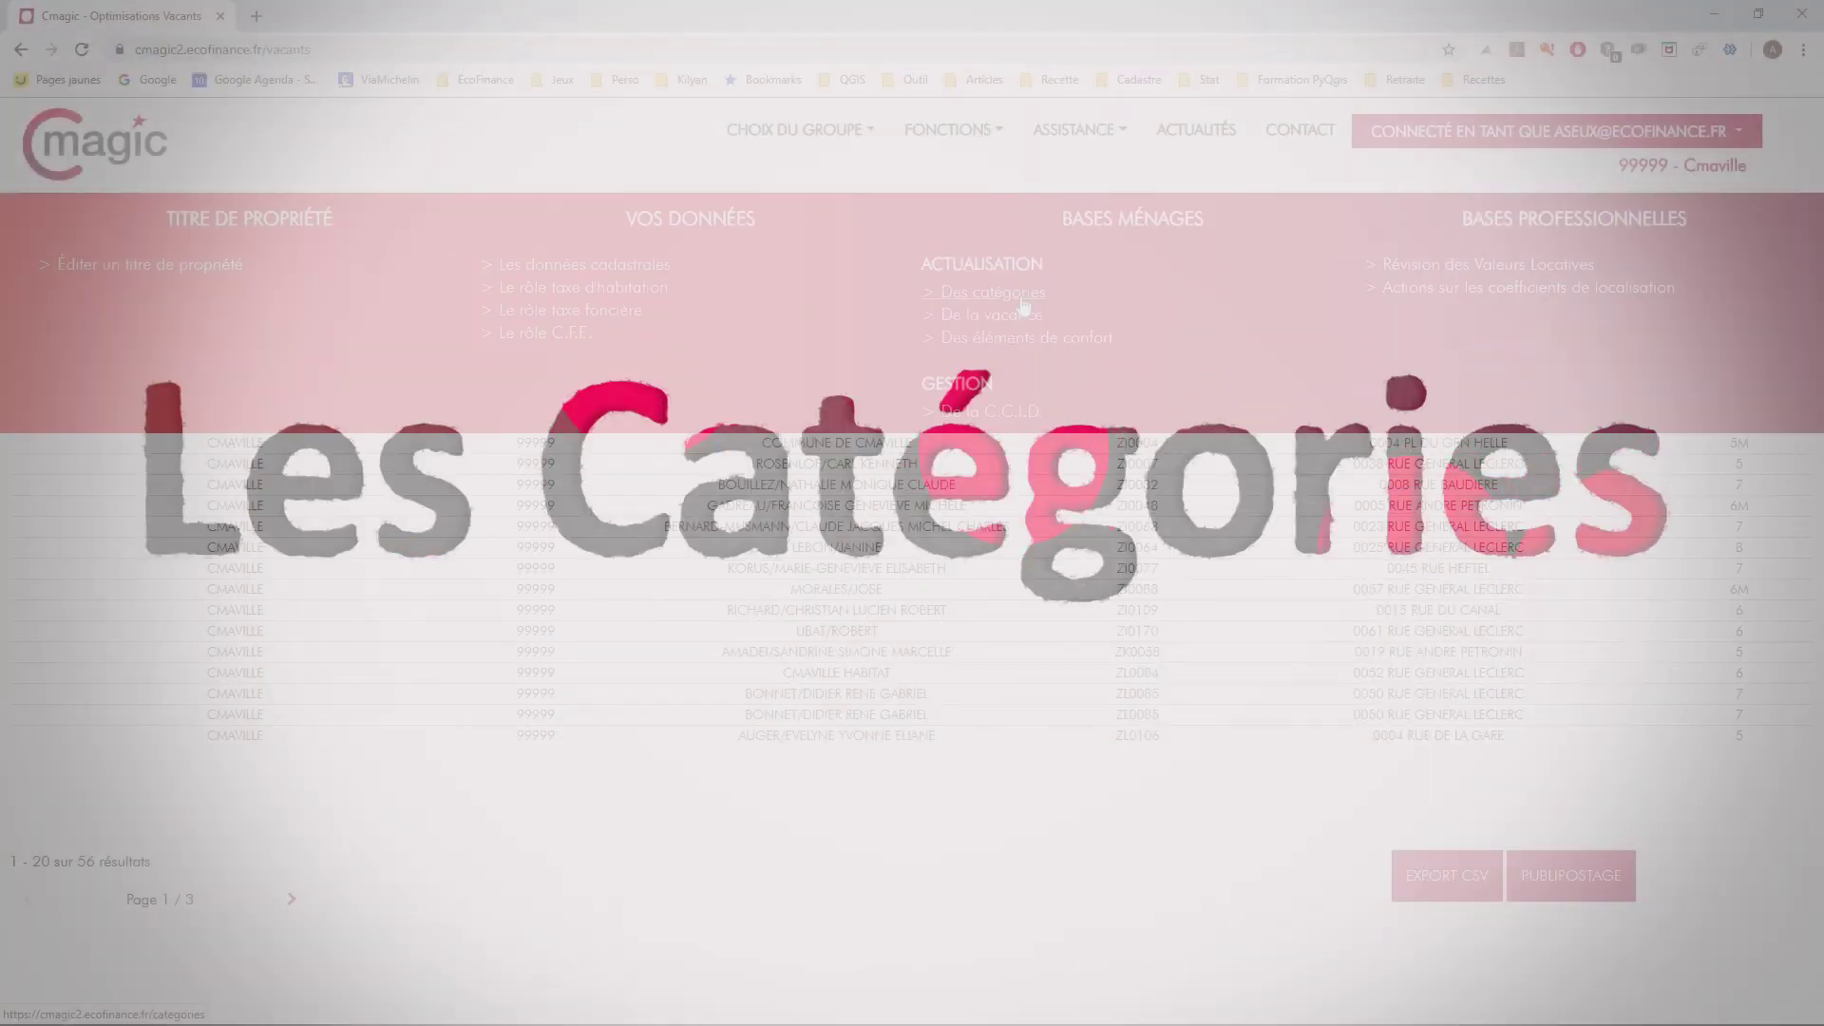
click(1021, 295)
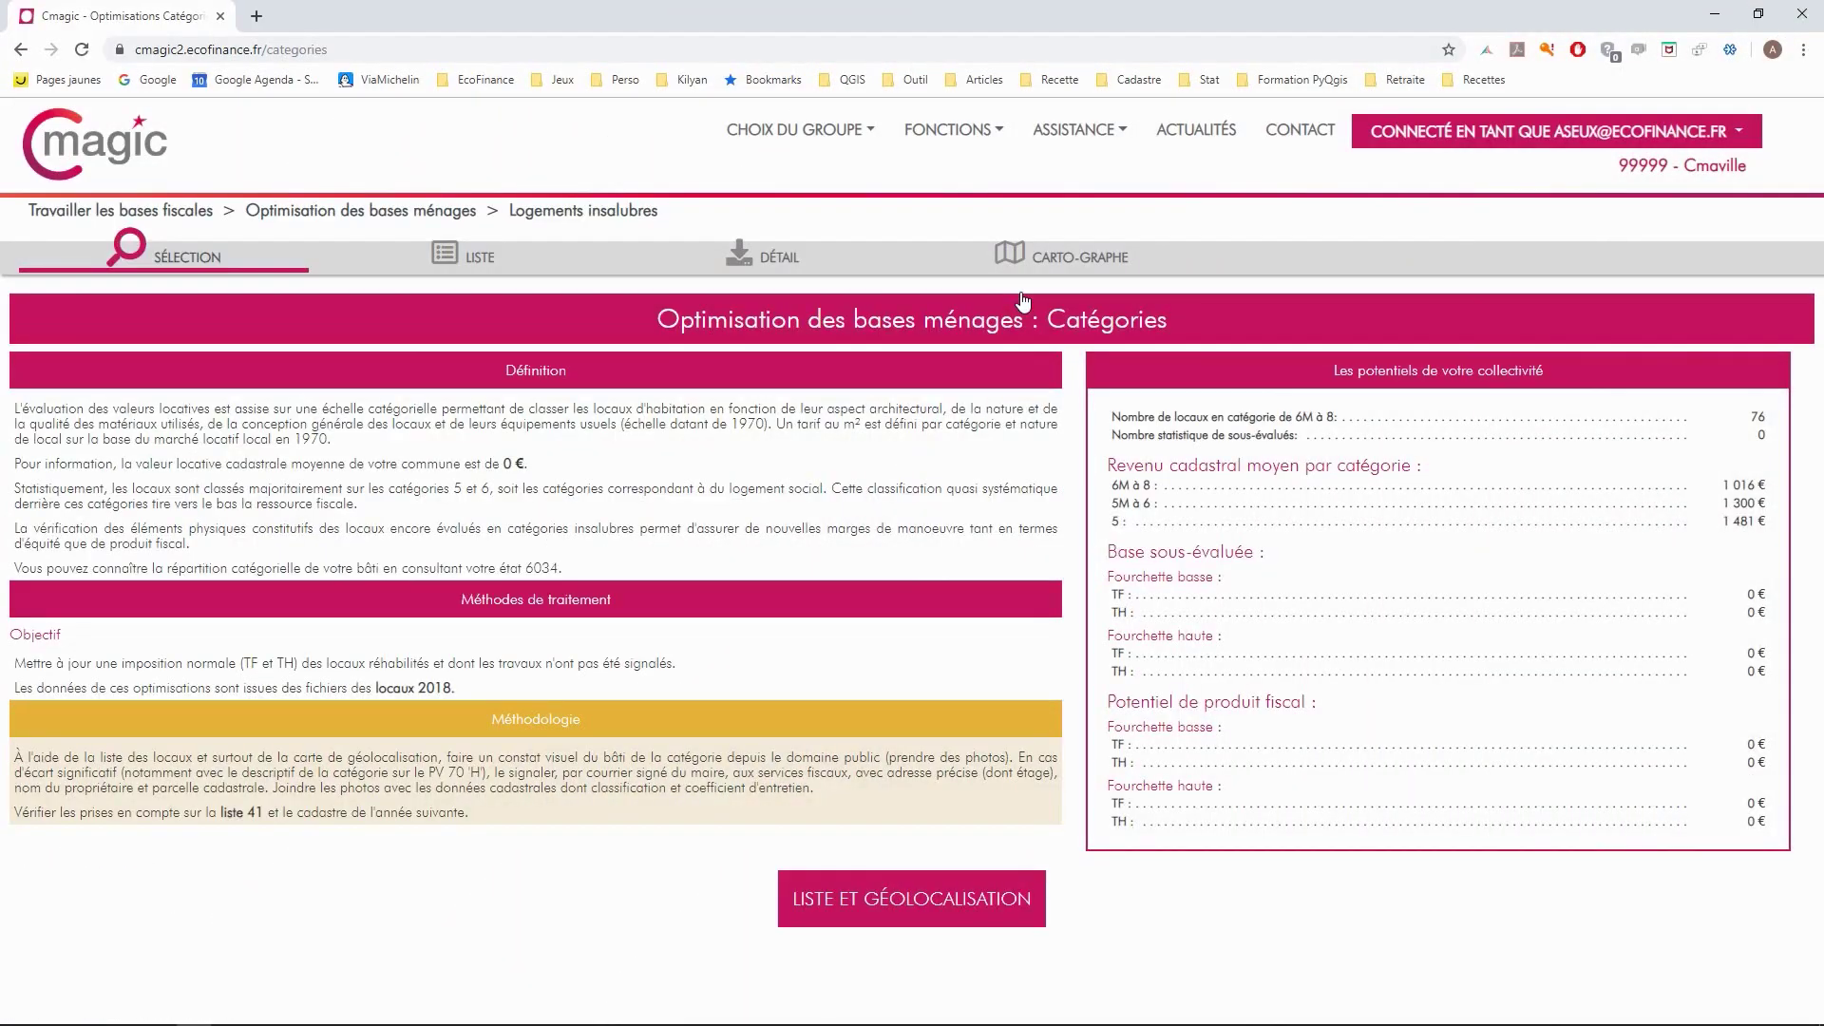
click(876, 901)
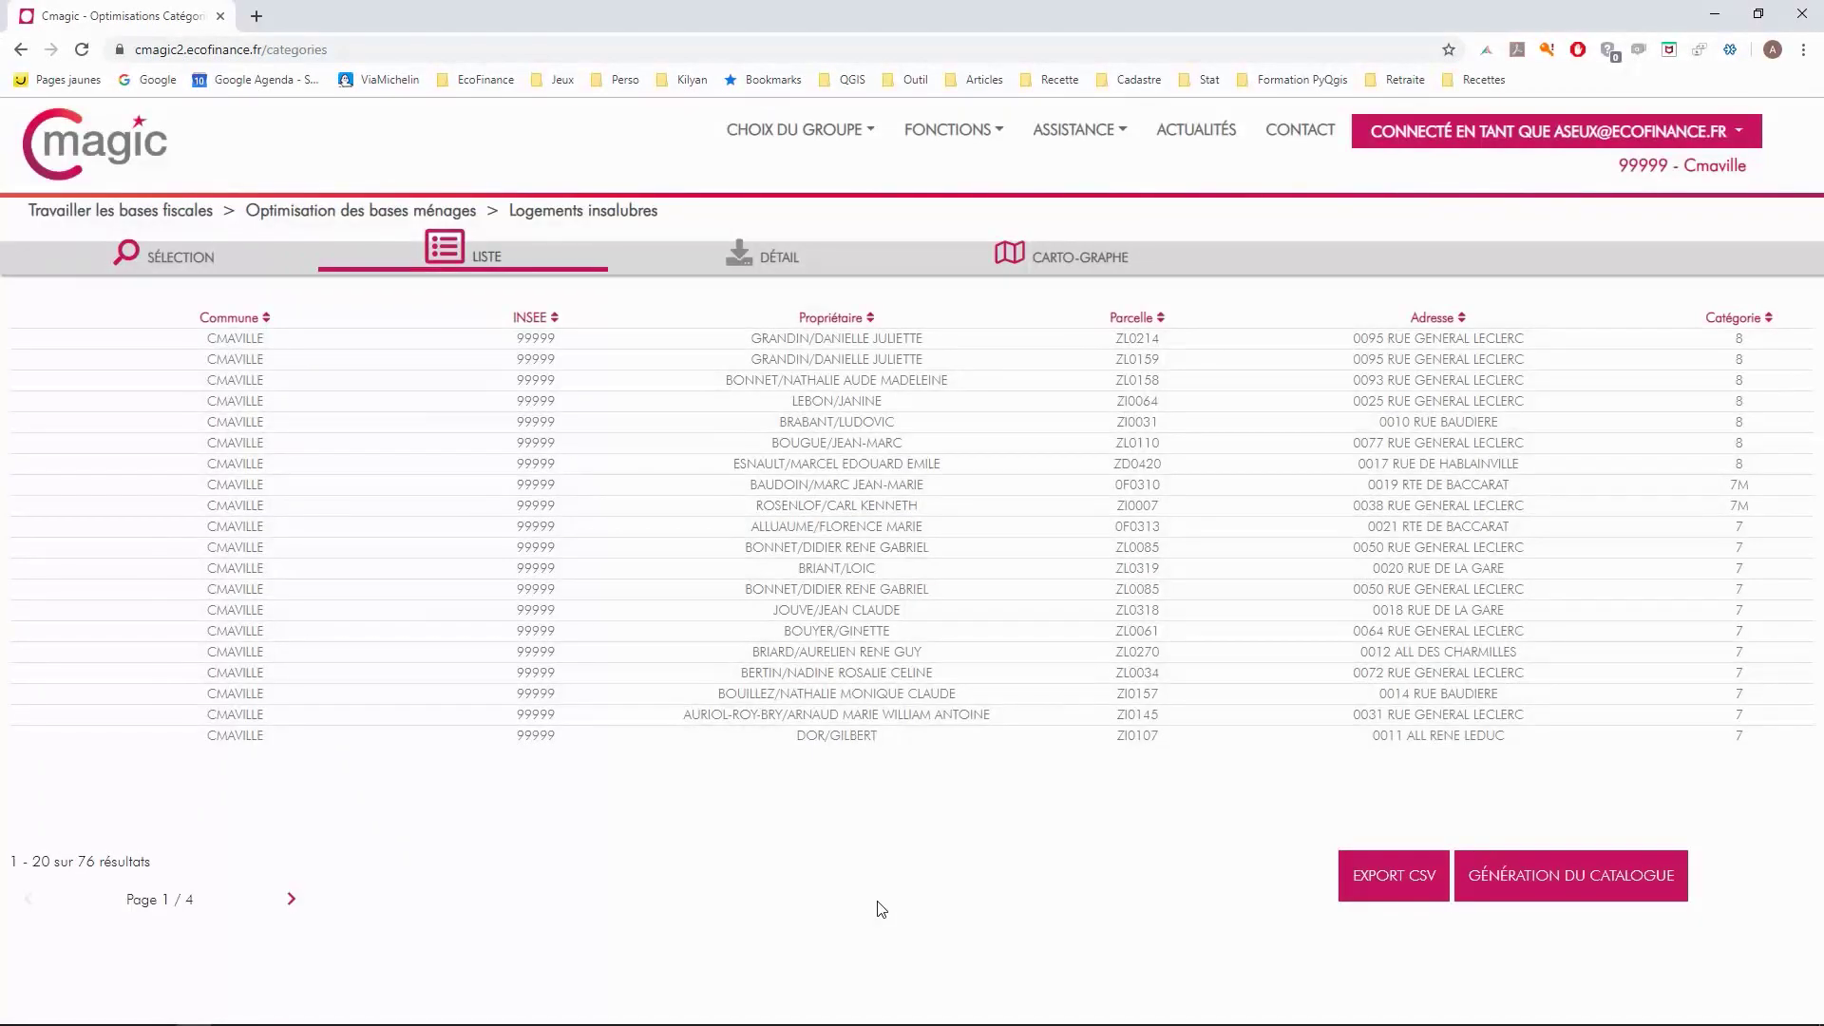
click(1399, 893)
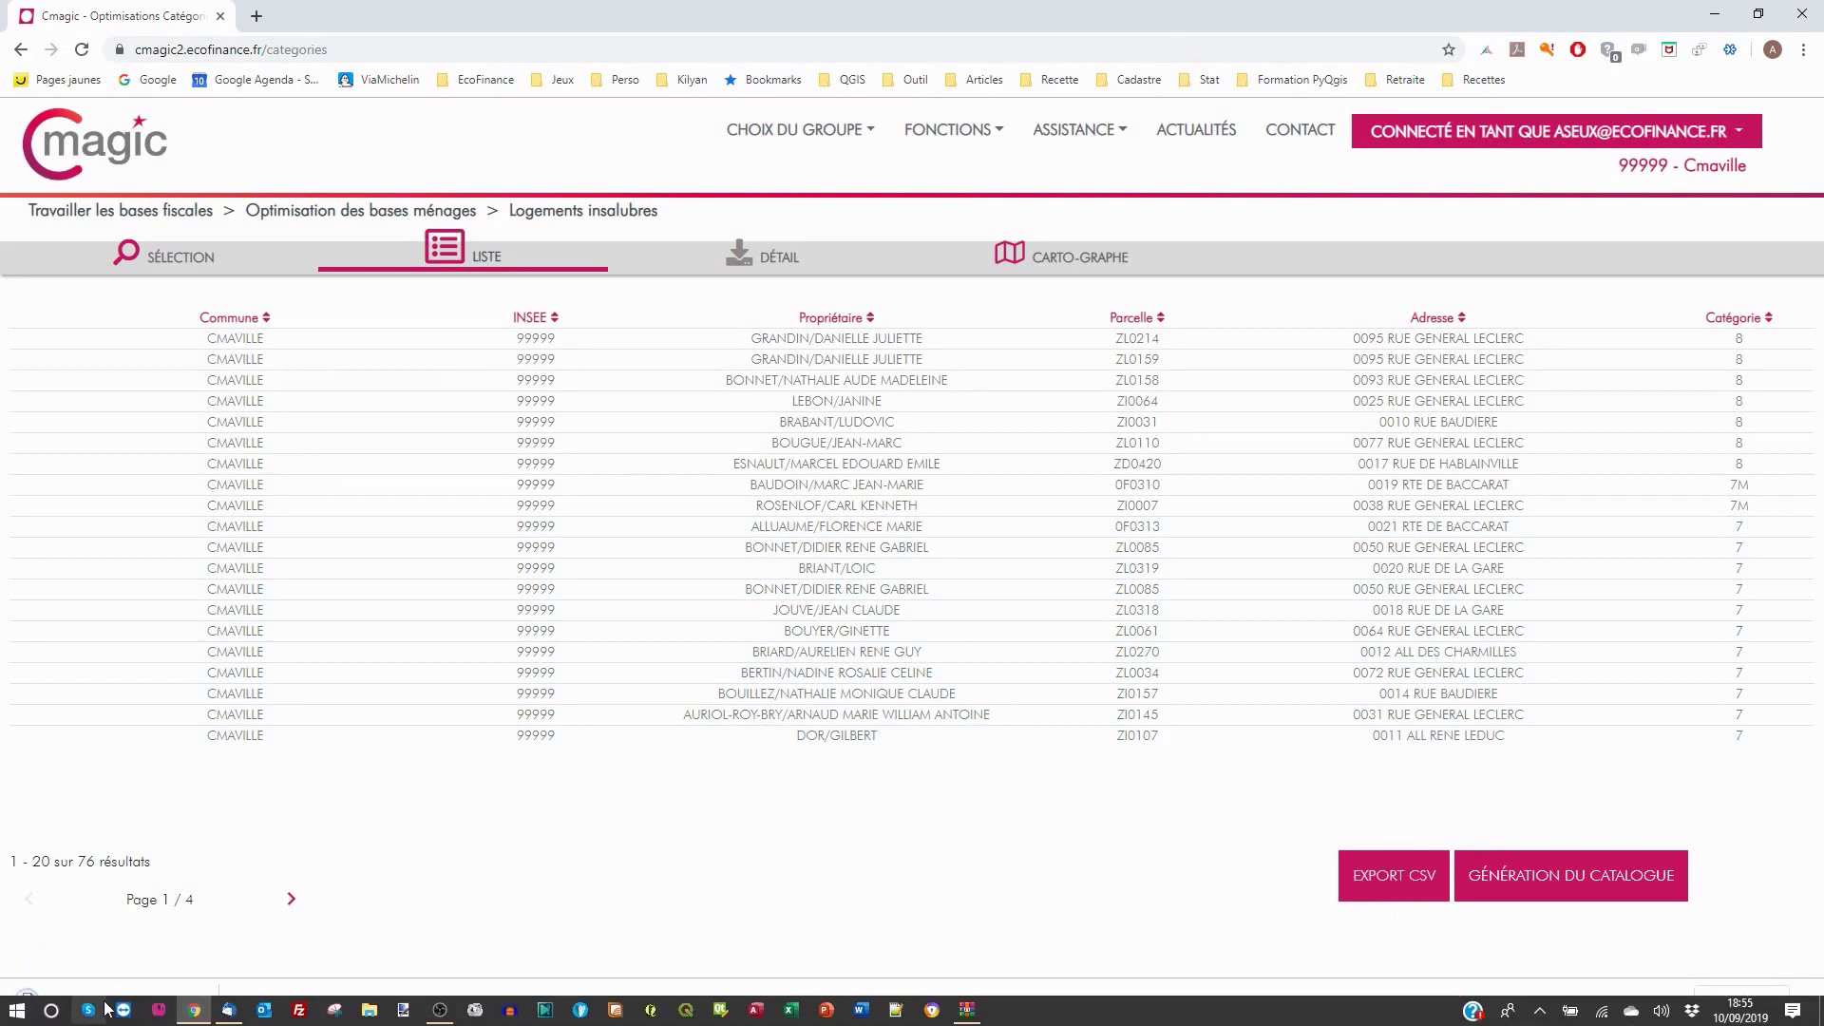
click(107, 1005)
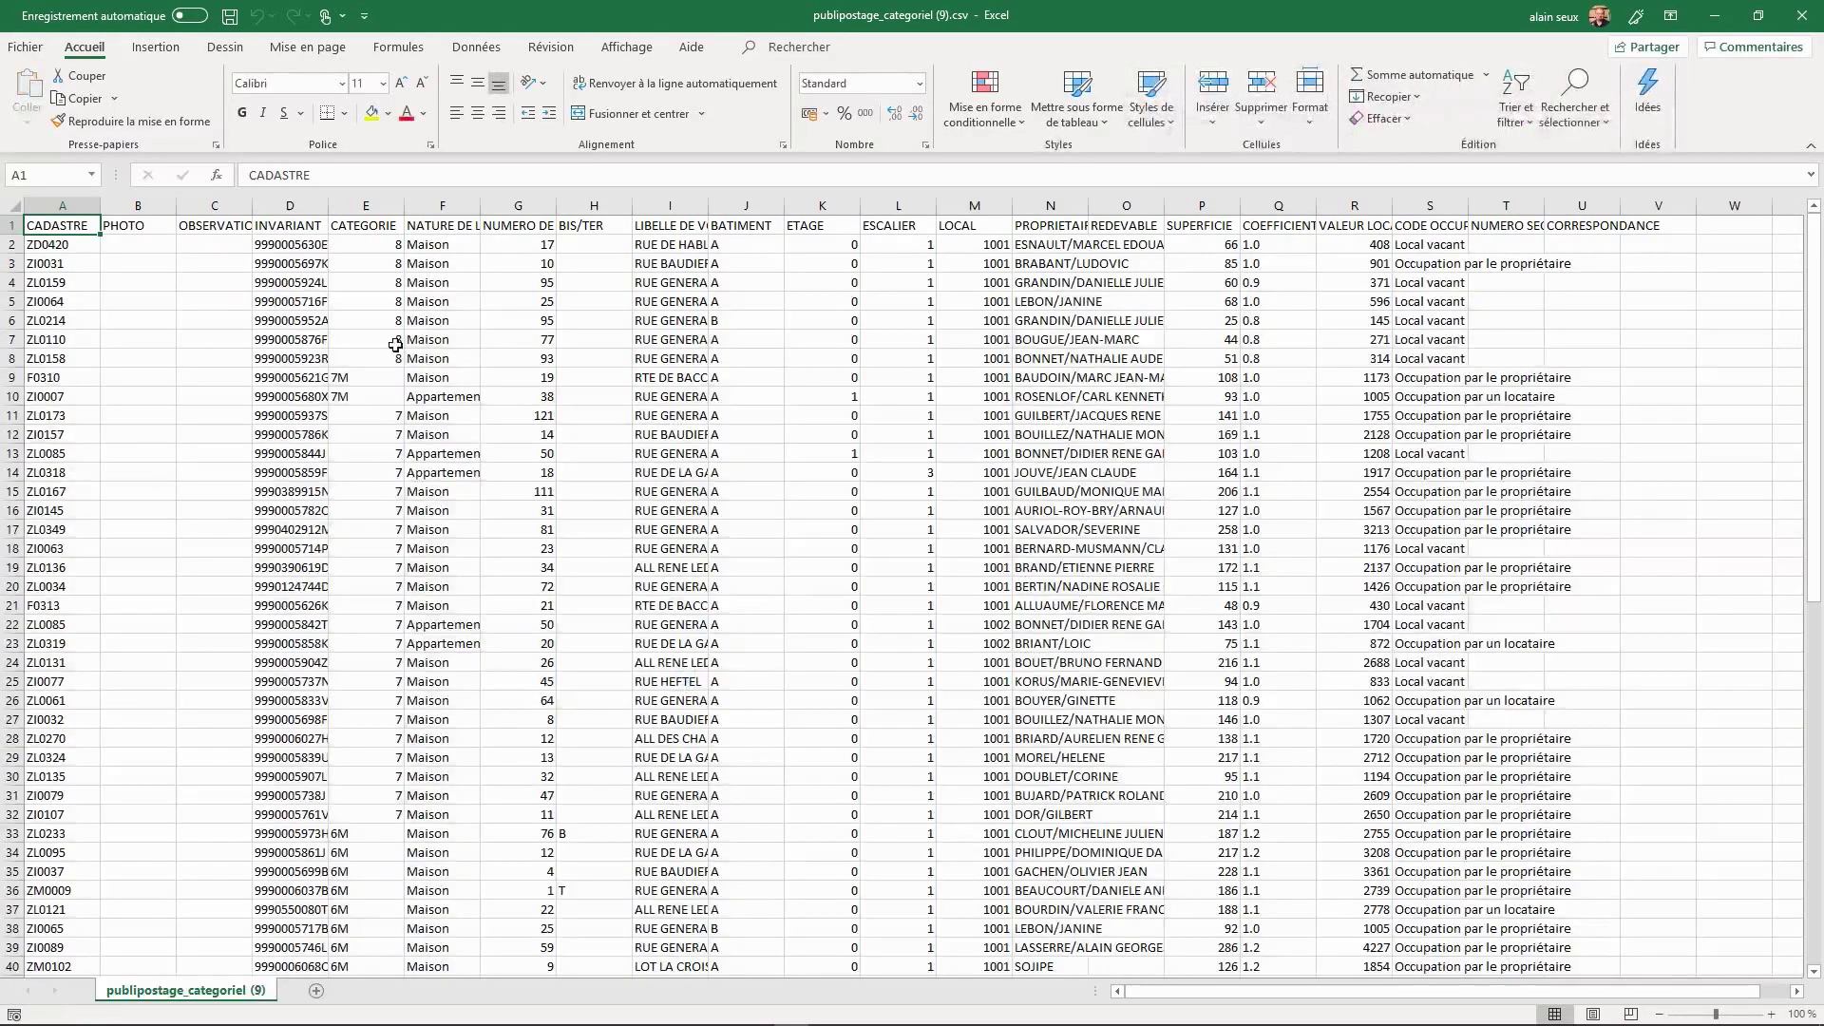
Widen the OBSERVATIONS column in the exported publipostage_categoriel (9).csv and return to the Cmagic list.
click(240, 205)
drag(252, 205, 403, 206)
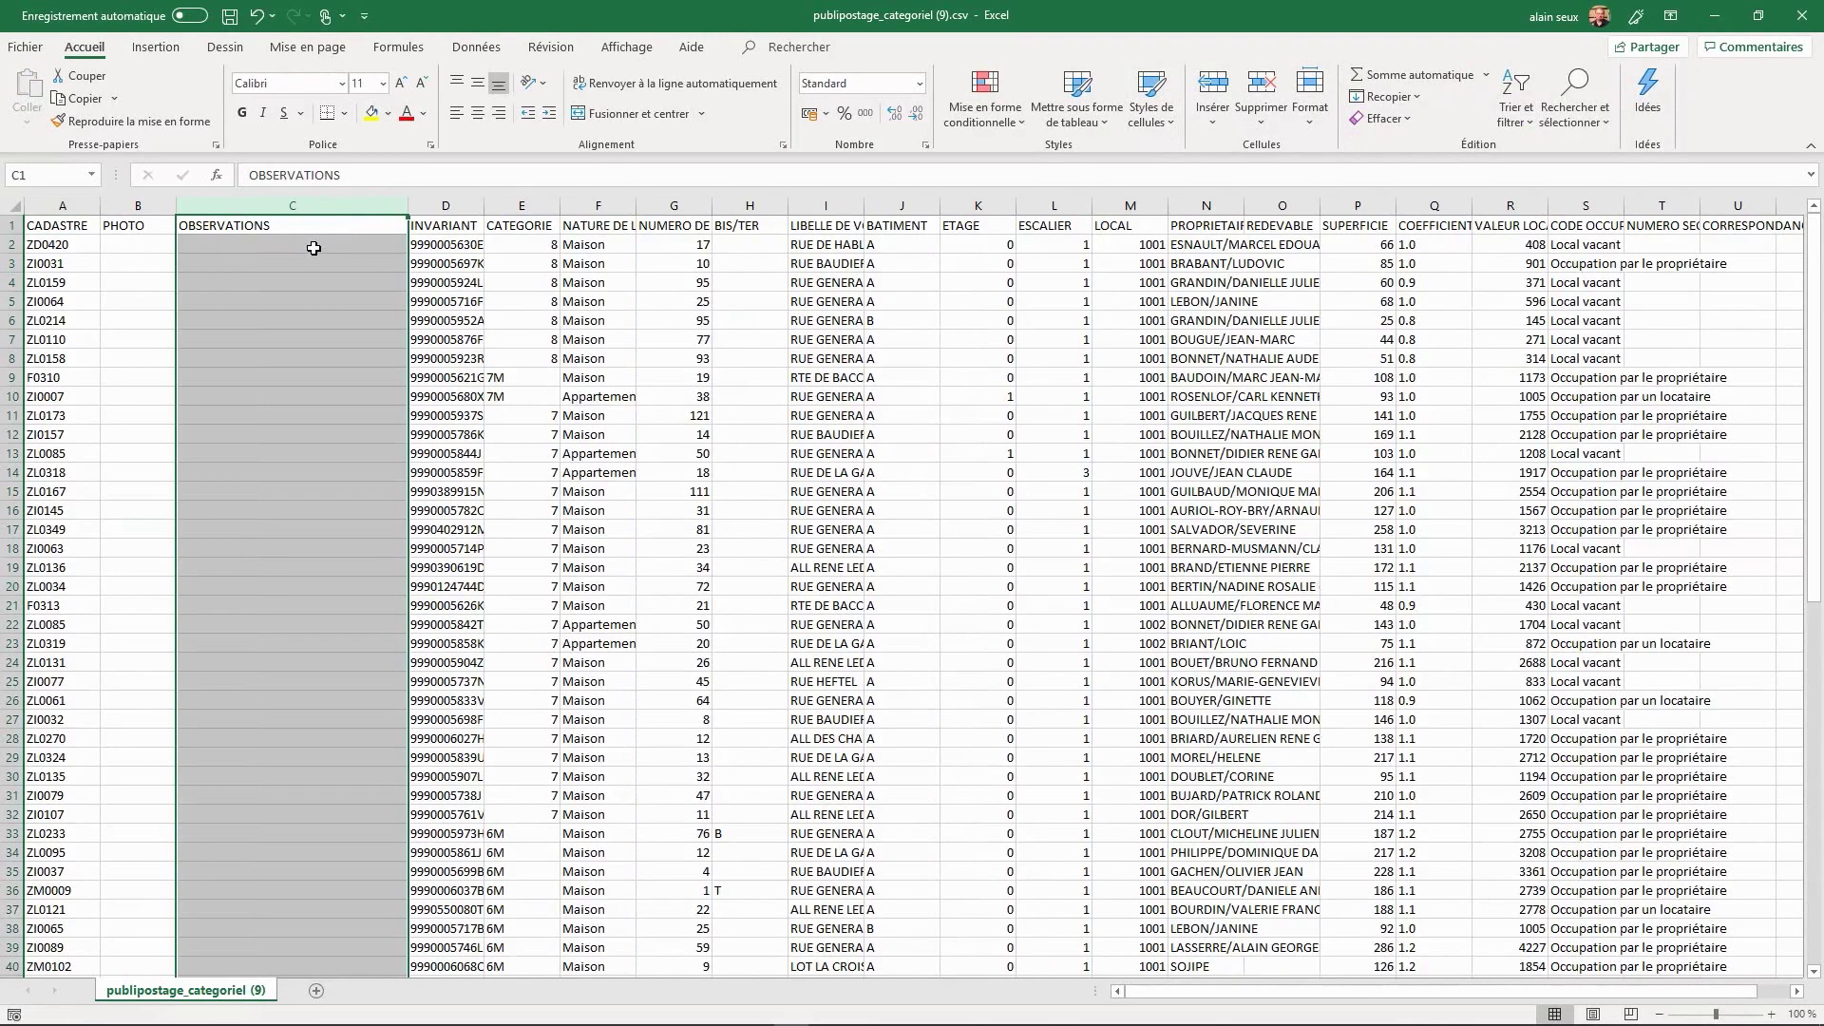
key(alt+Tab)
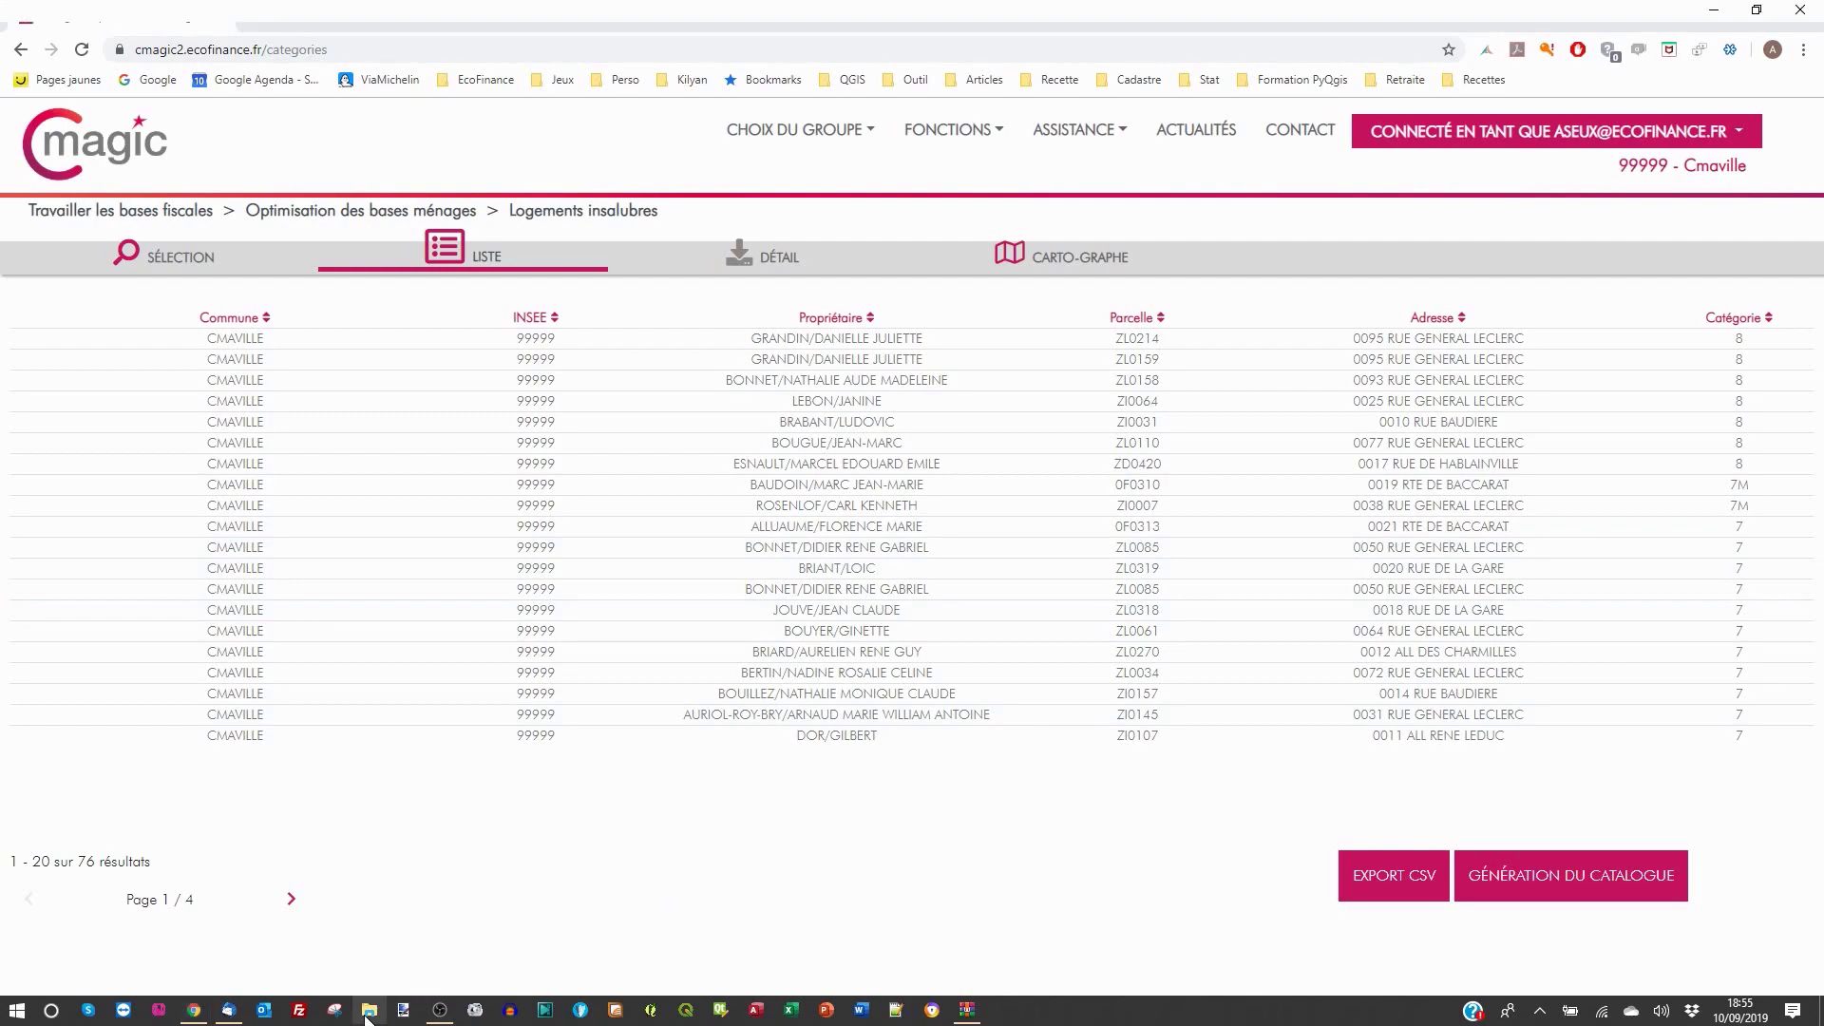
Open the completed Catalogue_categoriel.csv, widen its OBSERVATIONS column to read the full remarks, and save it while closing.
click(369, 1011)
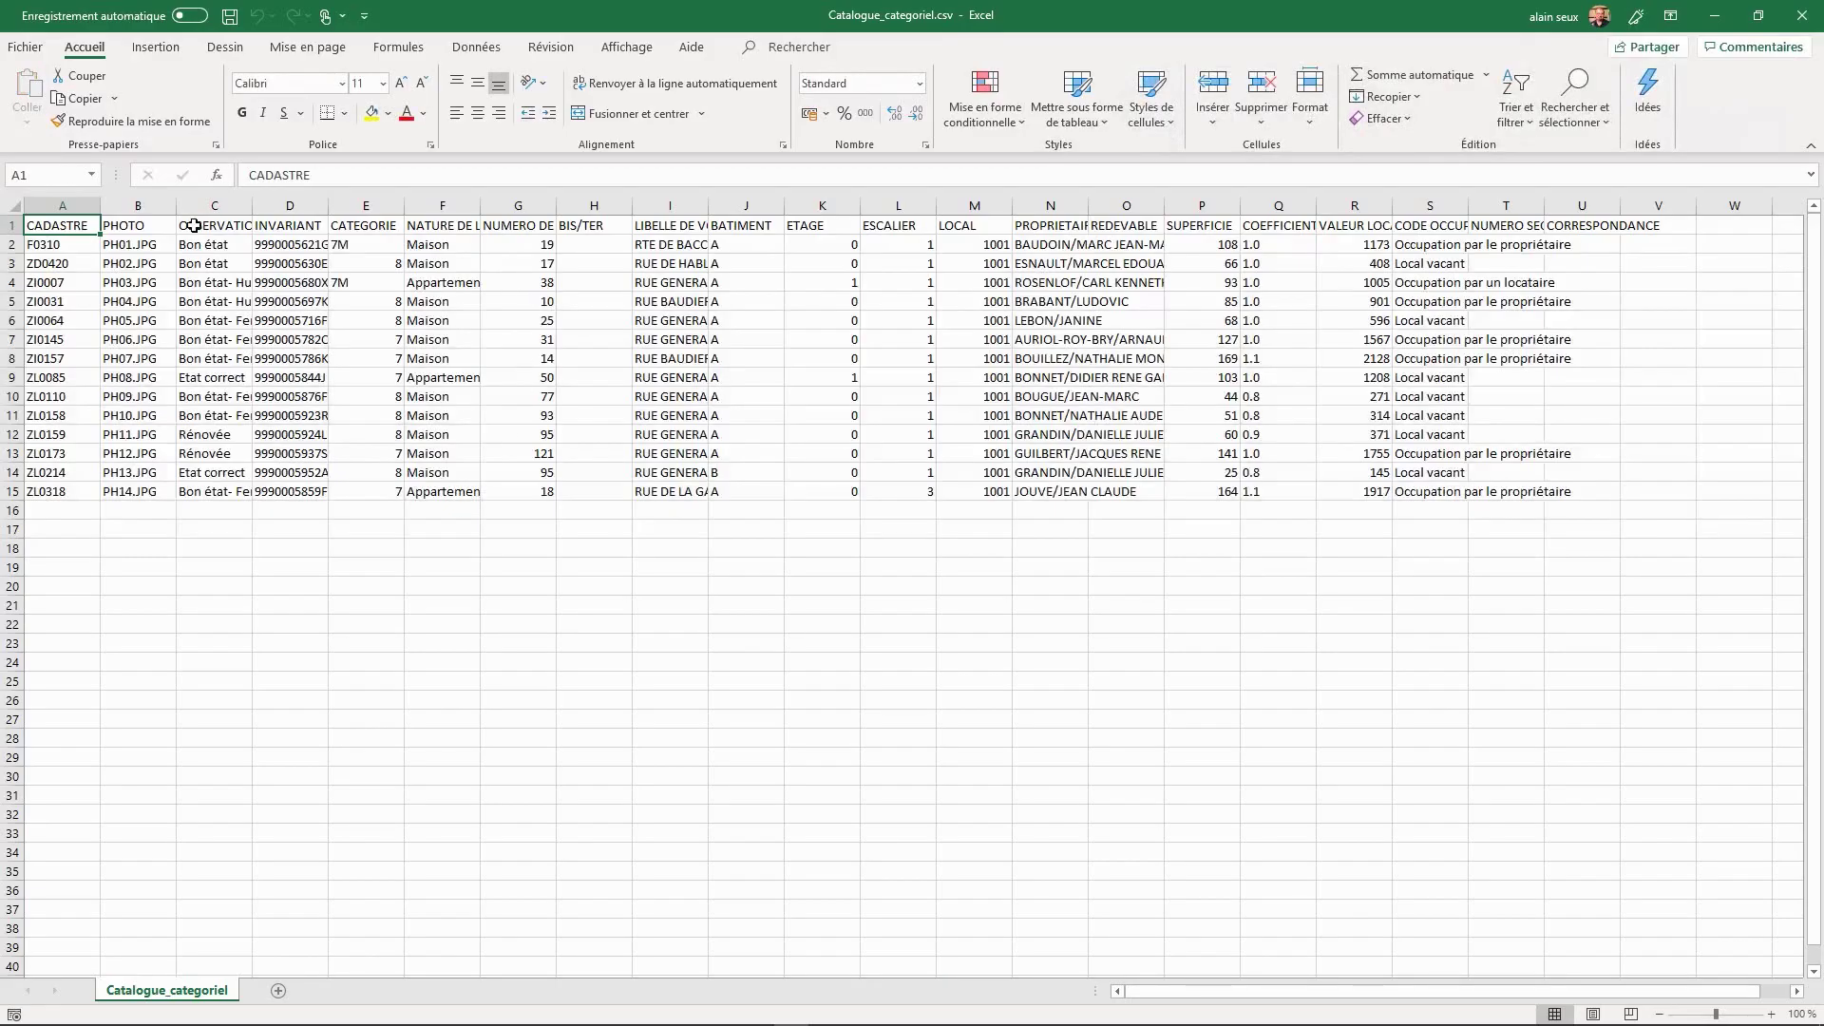
drag(176, 205, 286, 205)
drag(586, 202, 586, 202)
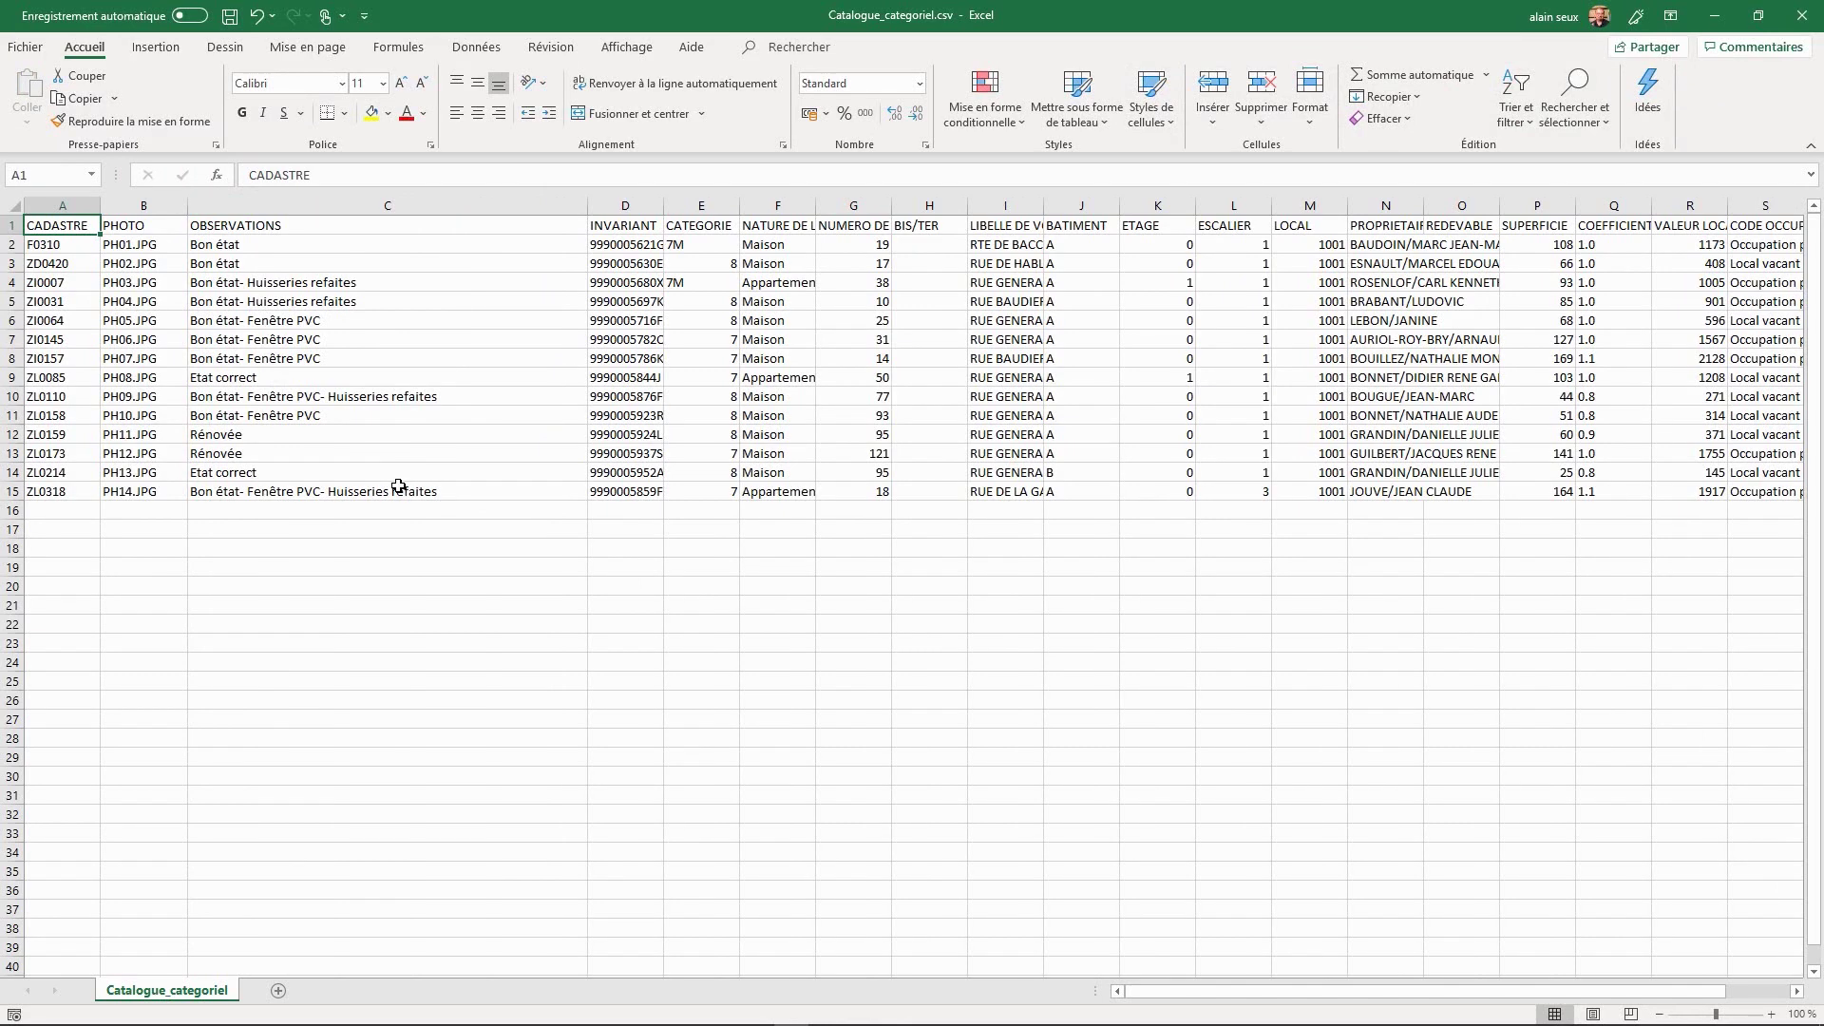
click(1807, 13)
key(Return)
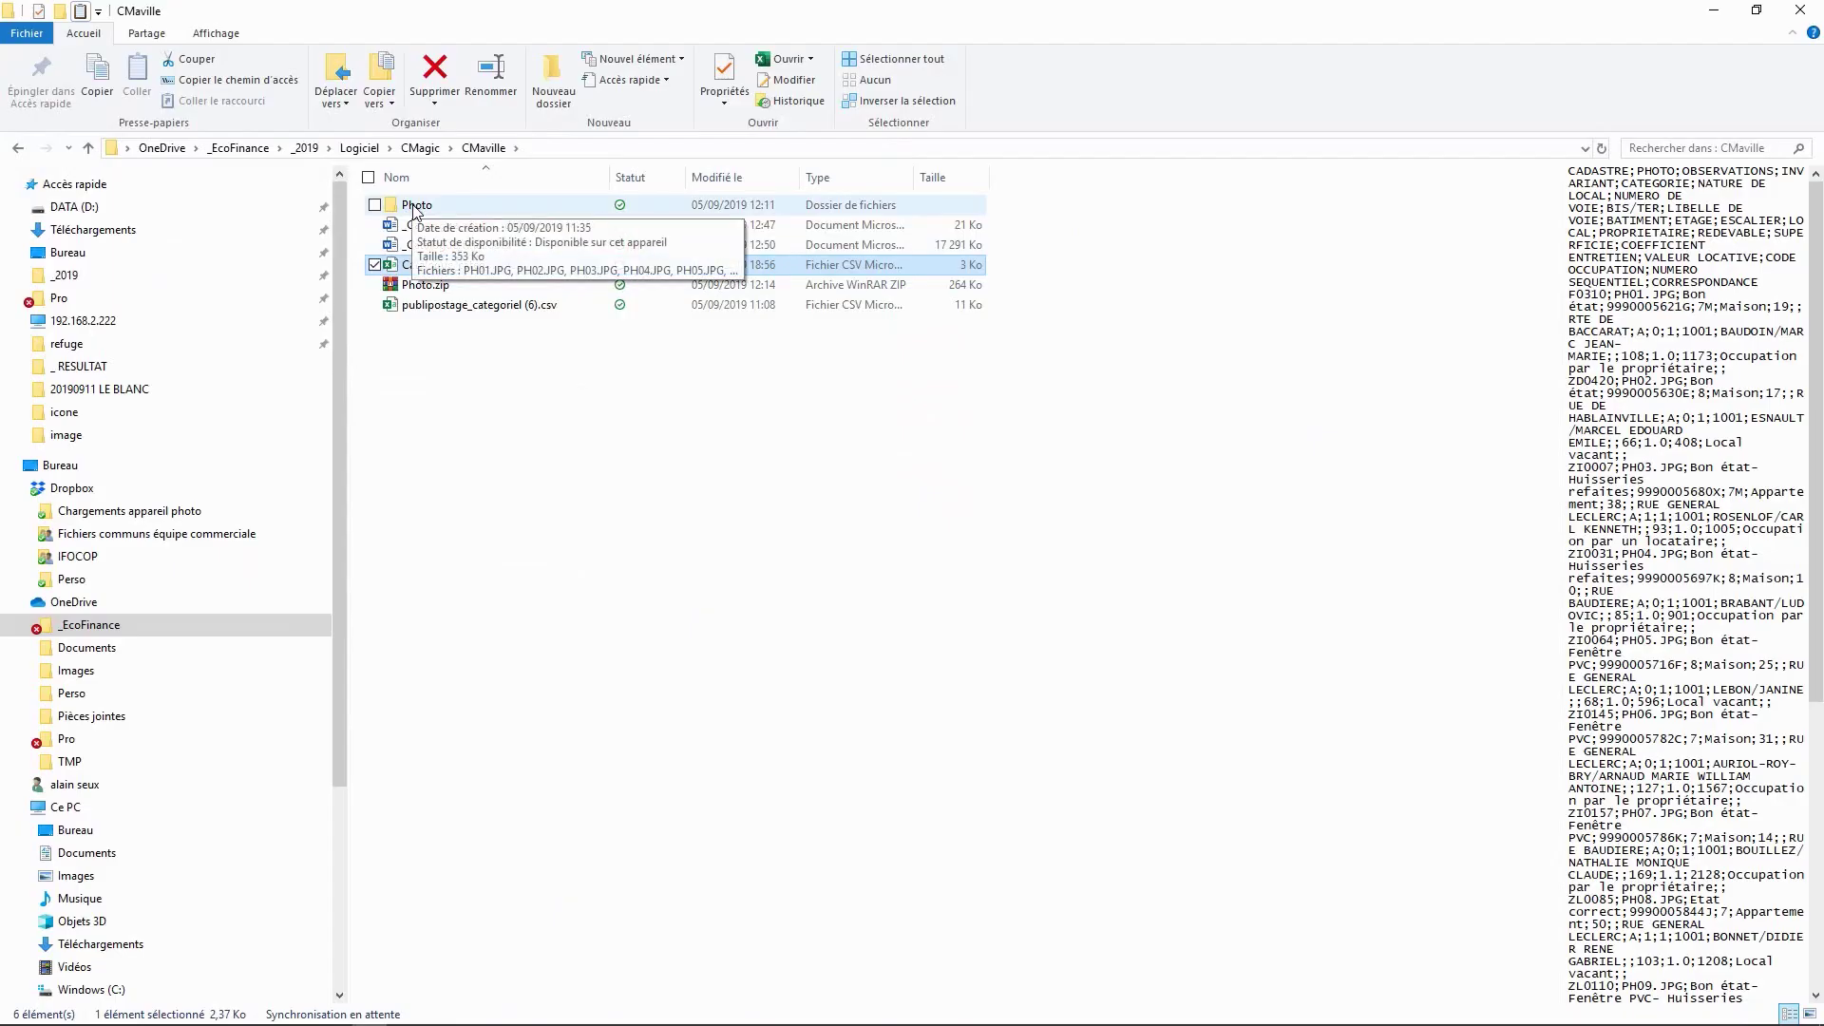
View the numbered dwelling pictures in the Photo folder and return to the CMaville folder.
click(416, 208)
click(415, 206)
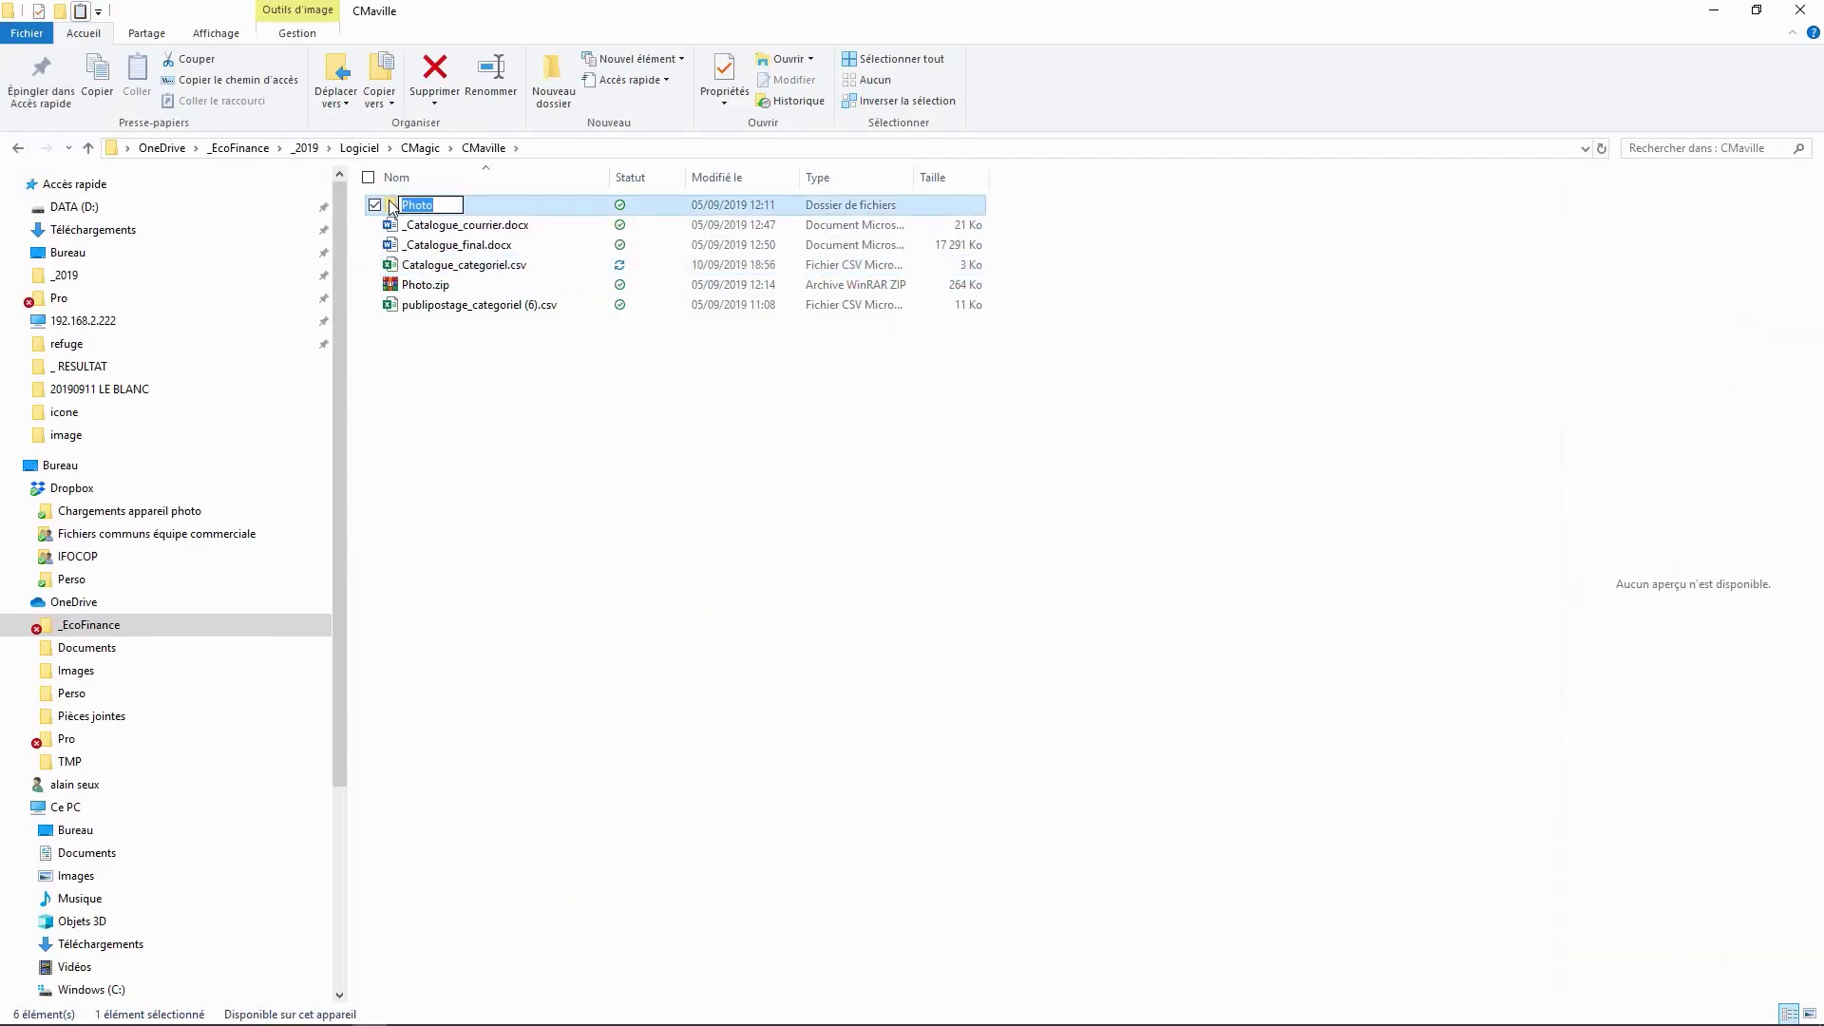
key(Return)
double_click(393, 203)
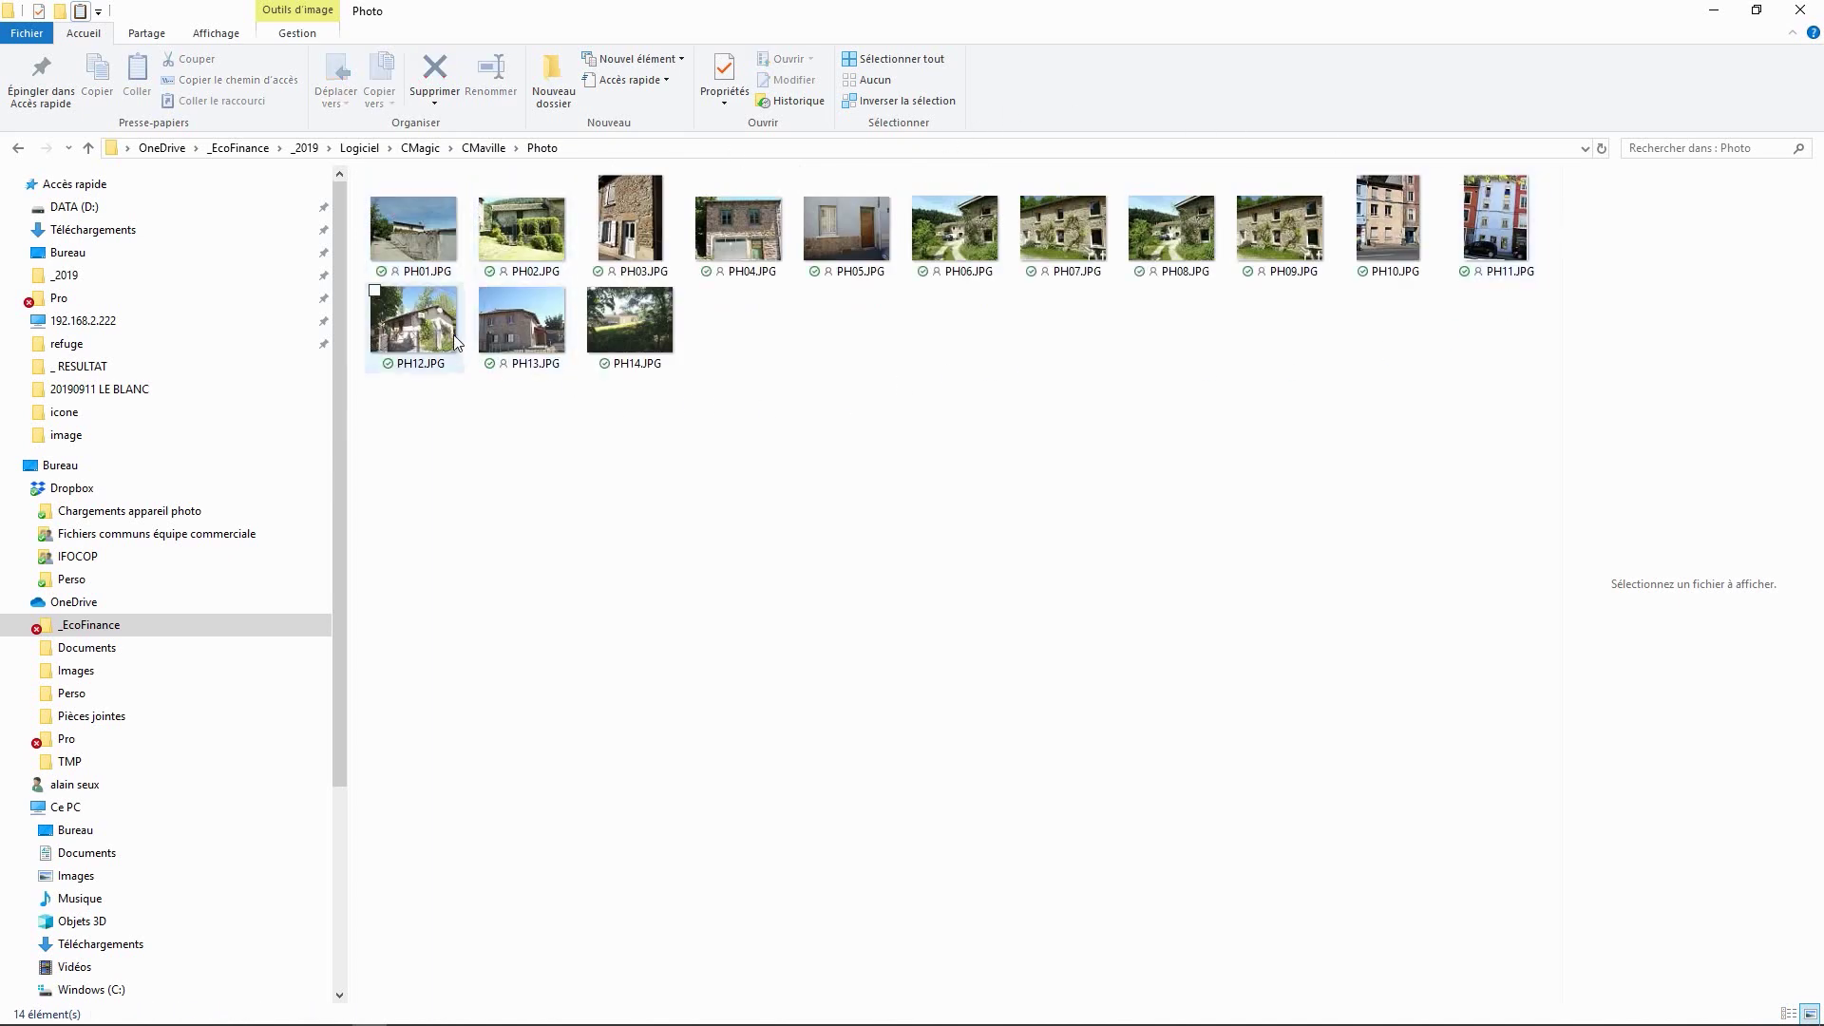
key(BackSpace)
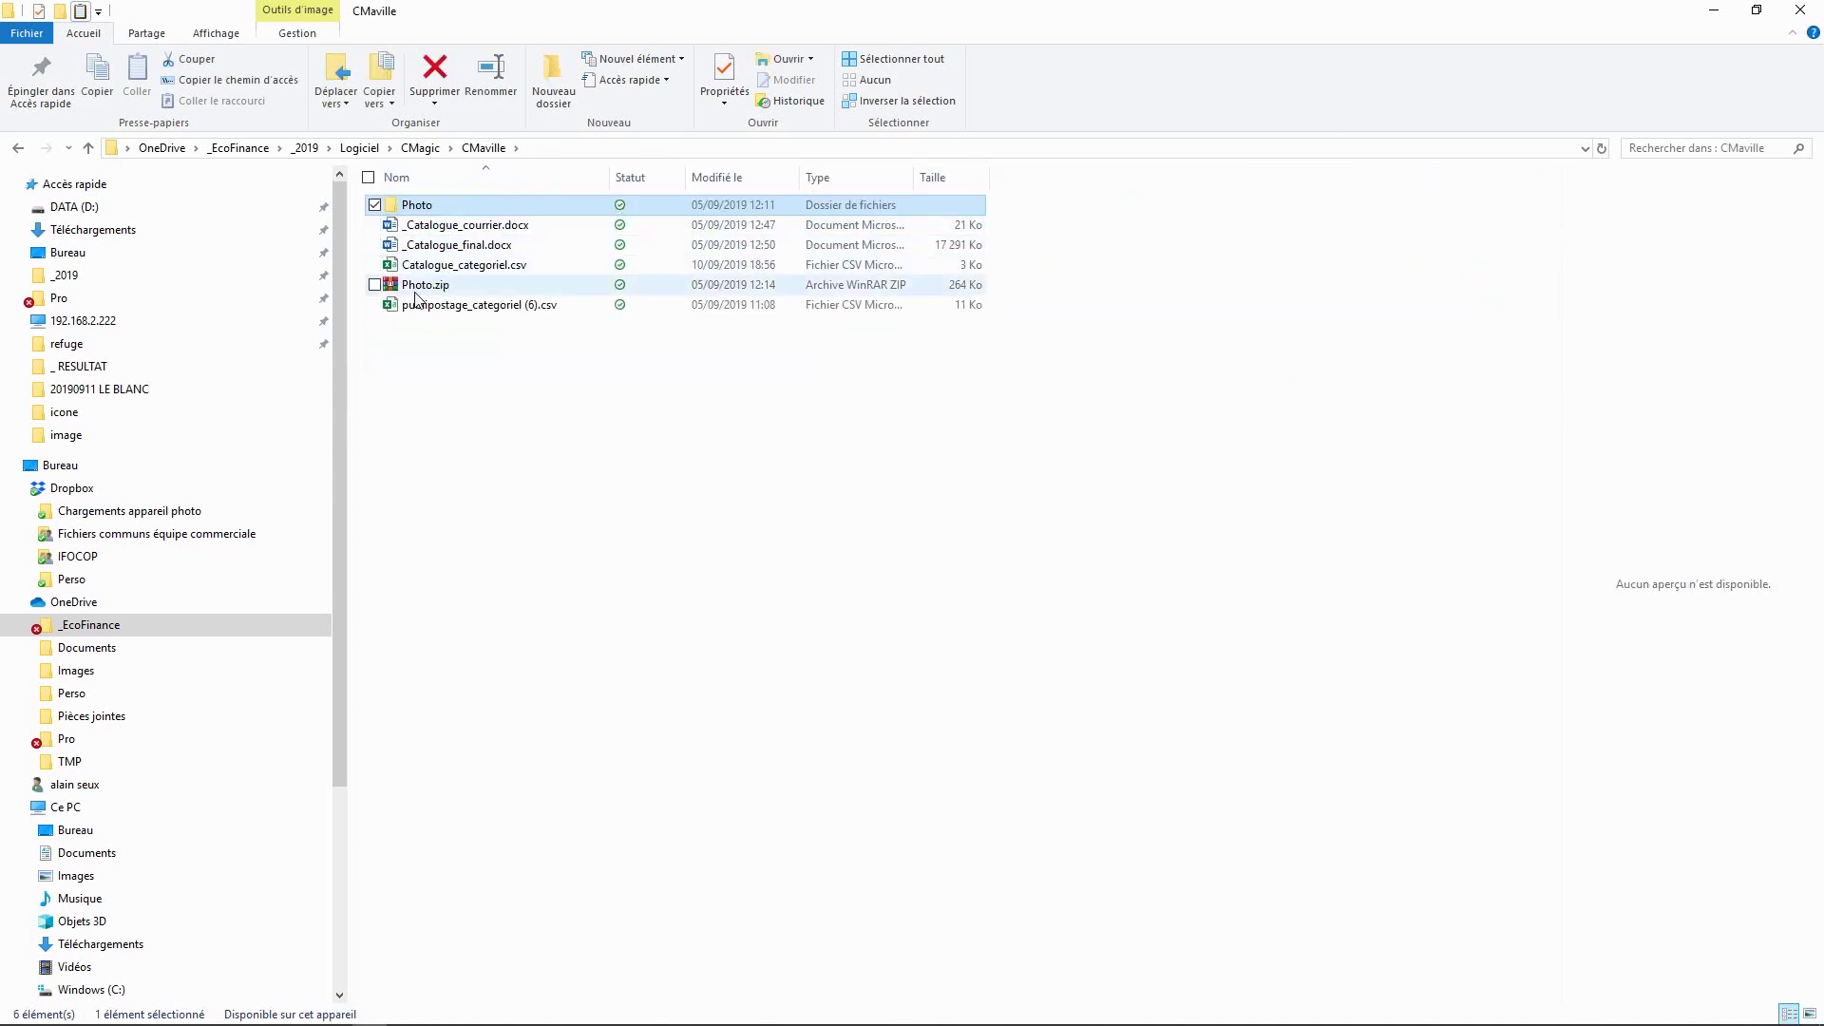
Compress the Photo folder into an archive named Photo.zip in ZIP format.
right_click(413, 205)
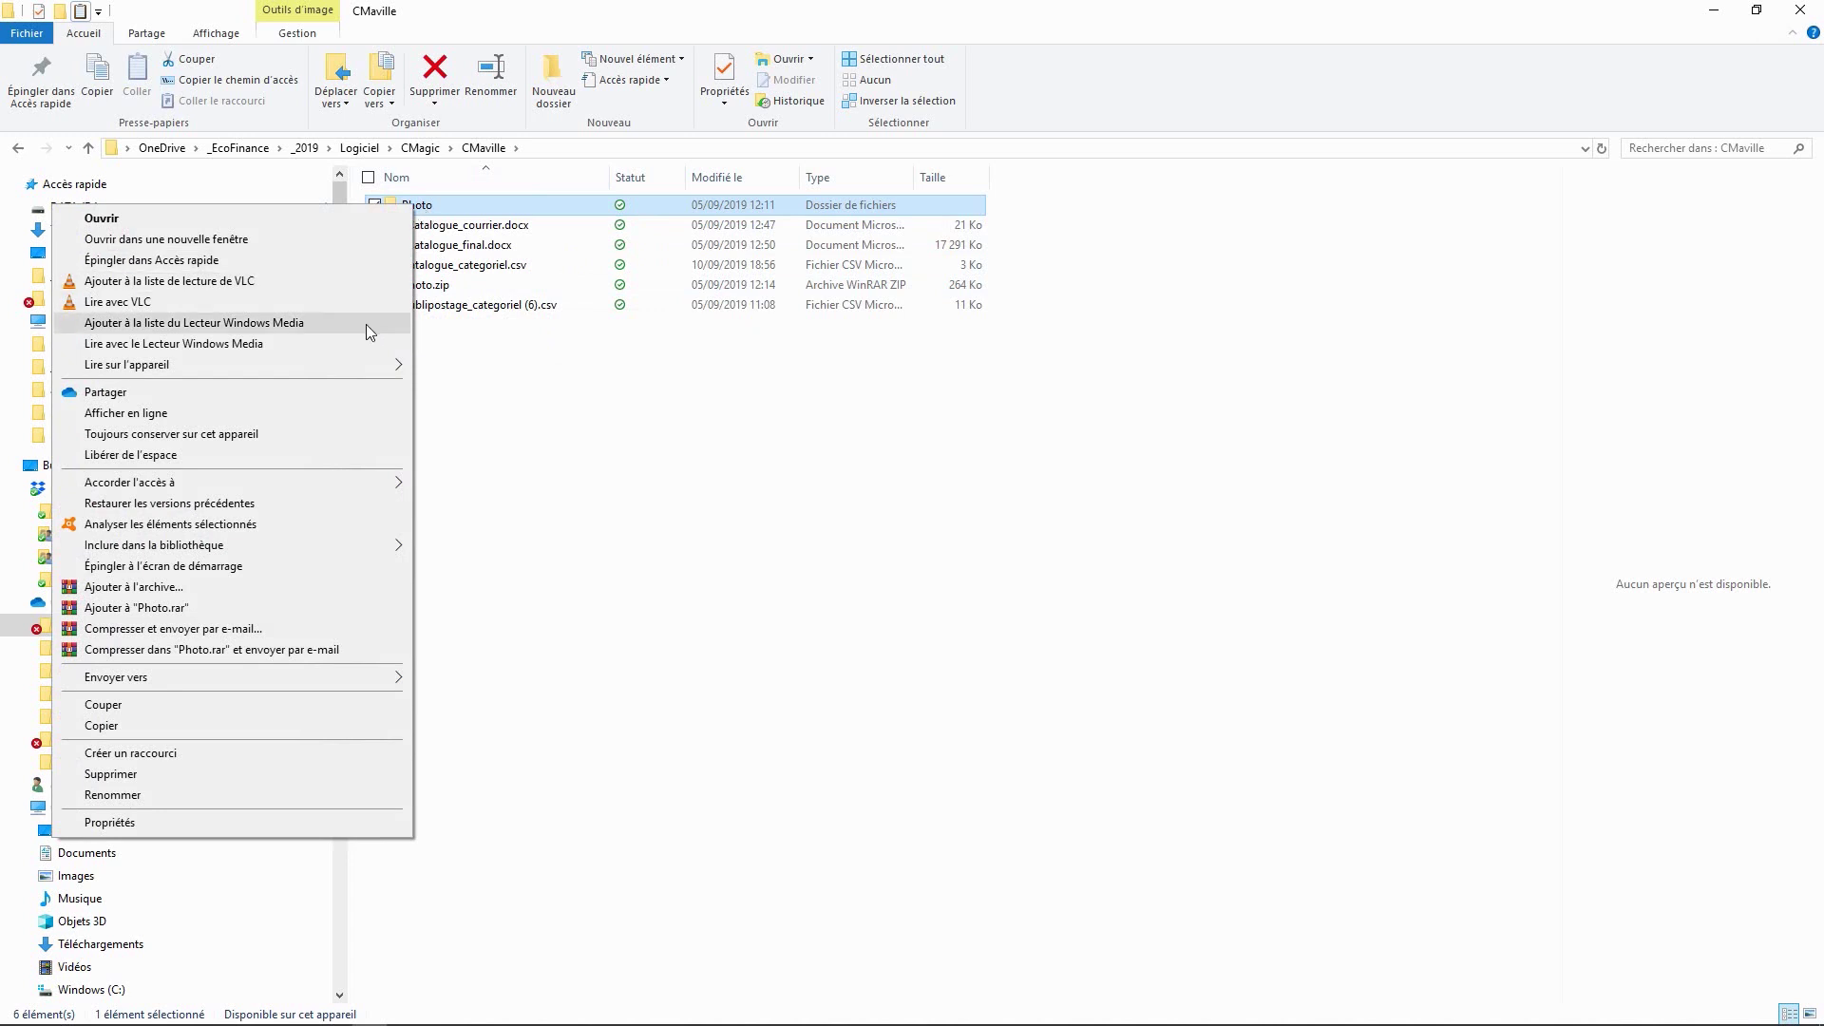
click(236, 595)
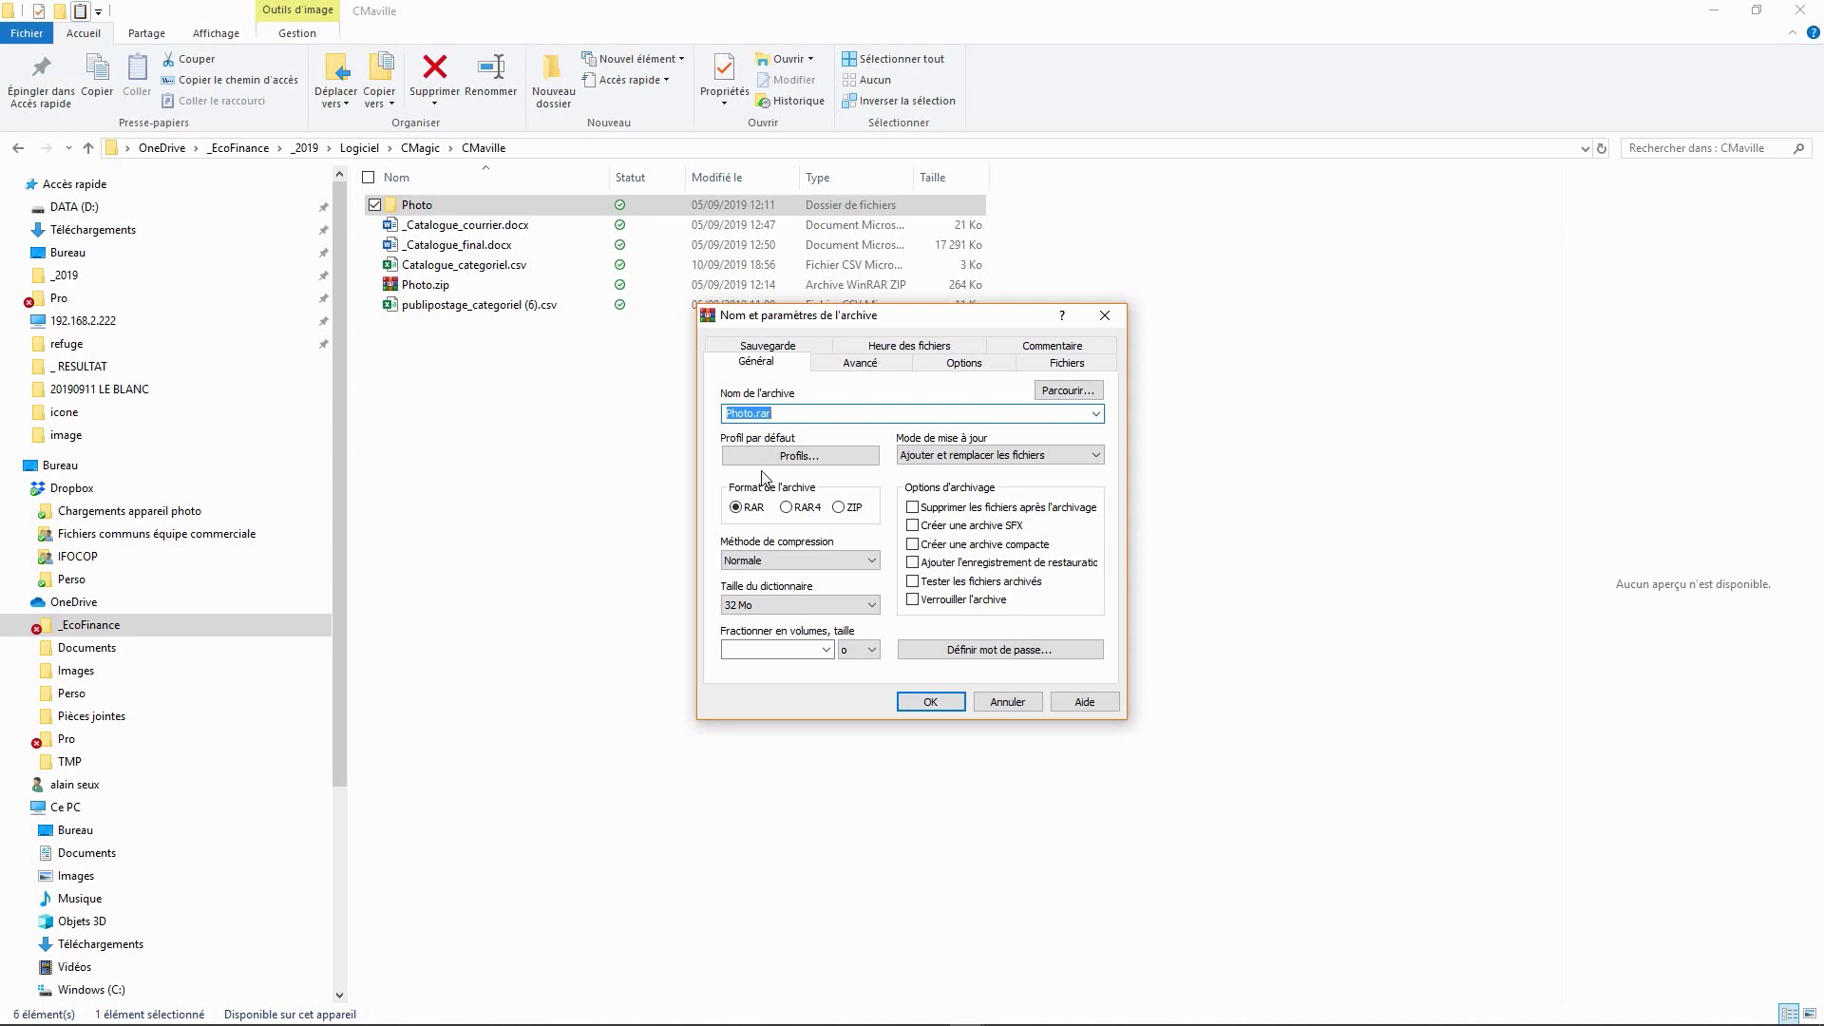
click(837, 508)
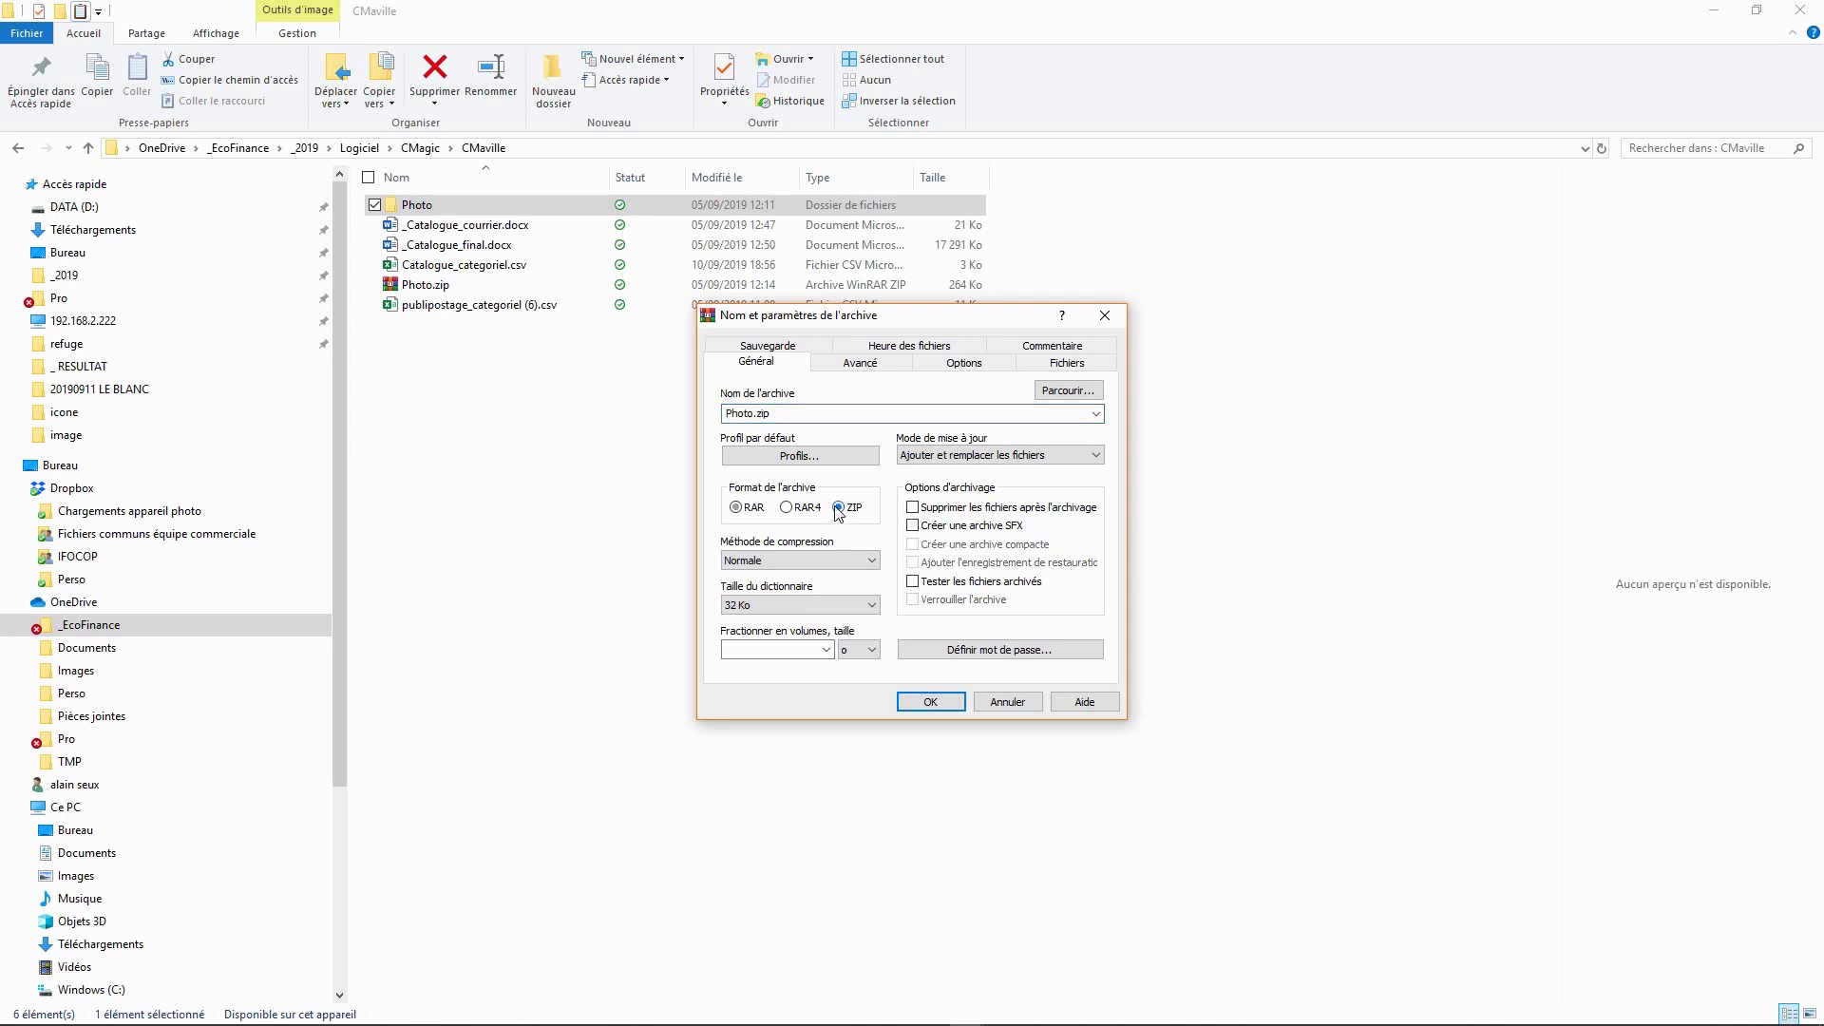
click(930, 702)
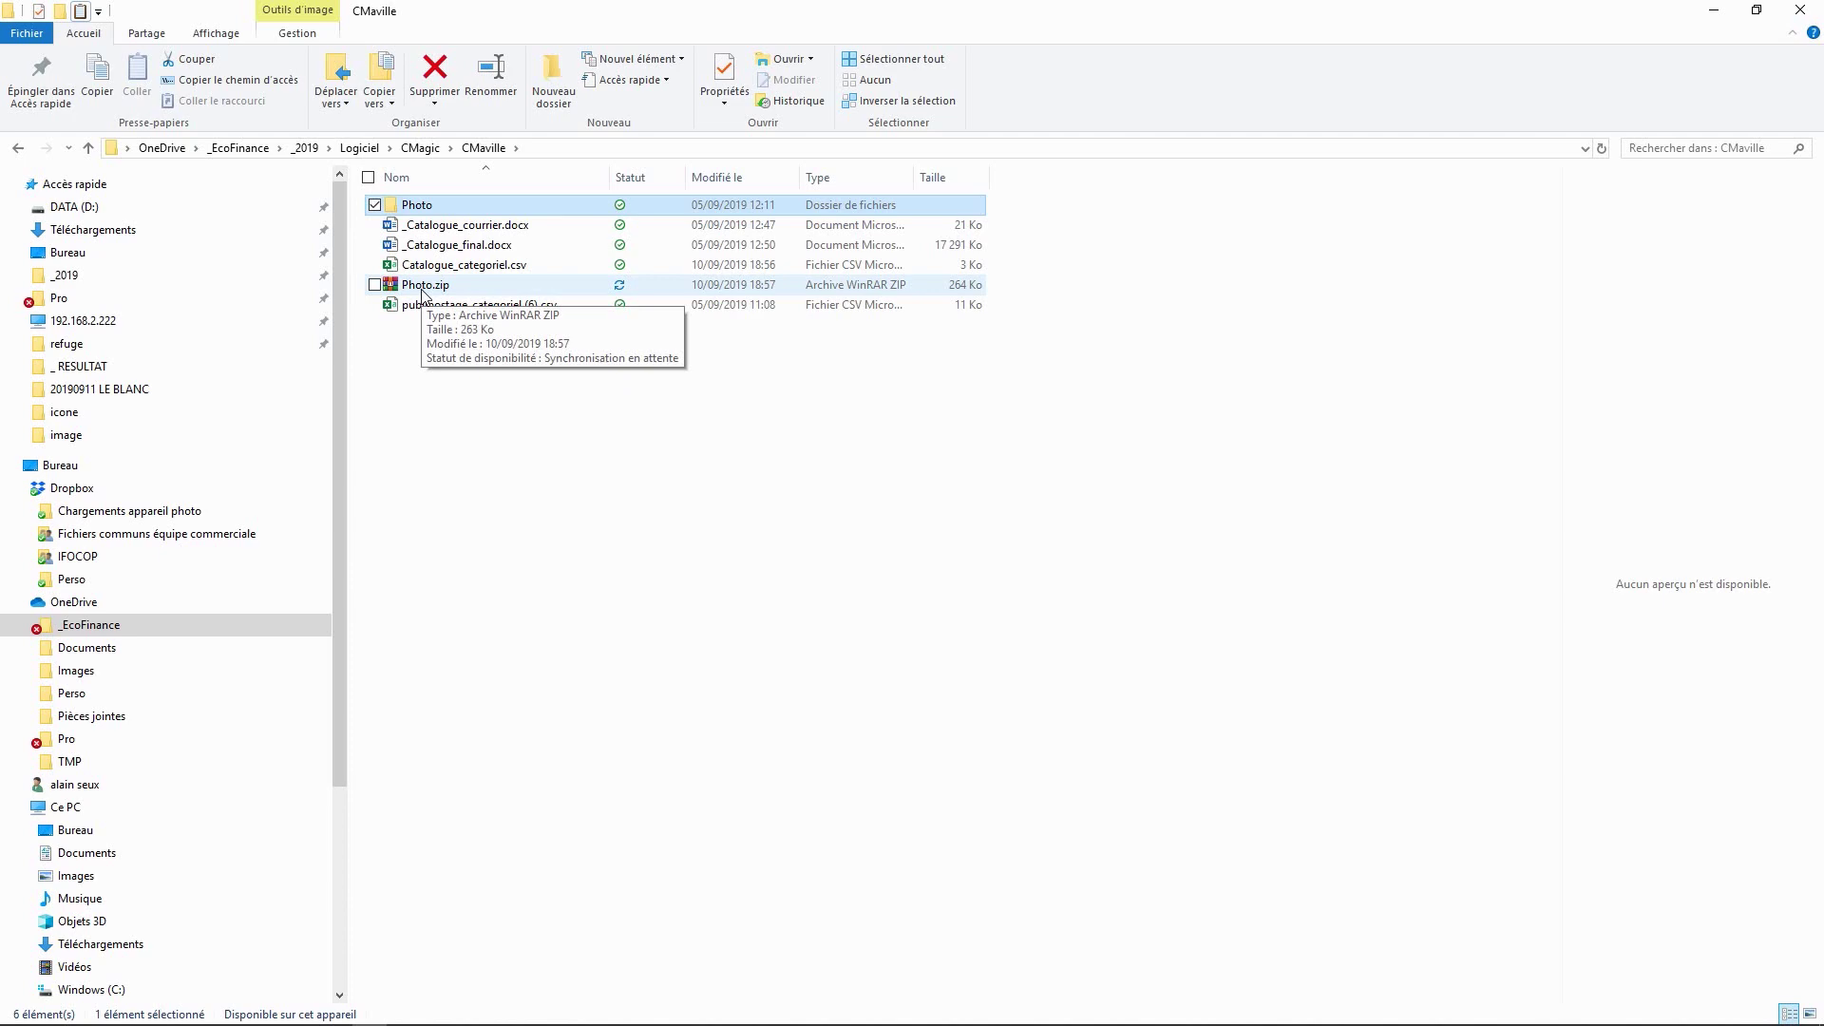
Start the catalogue generation in Cmagic, attaching Catalogue_categoriel.csv as the data file and Photo.zip as the photo directory.
click(193, 1009)
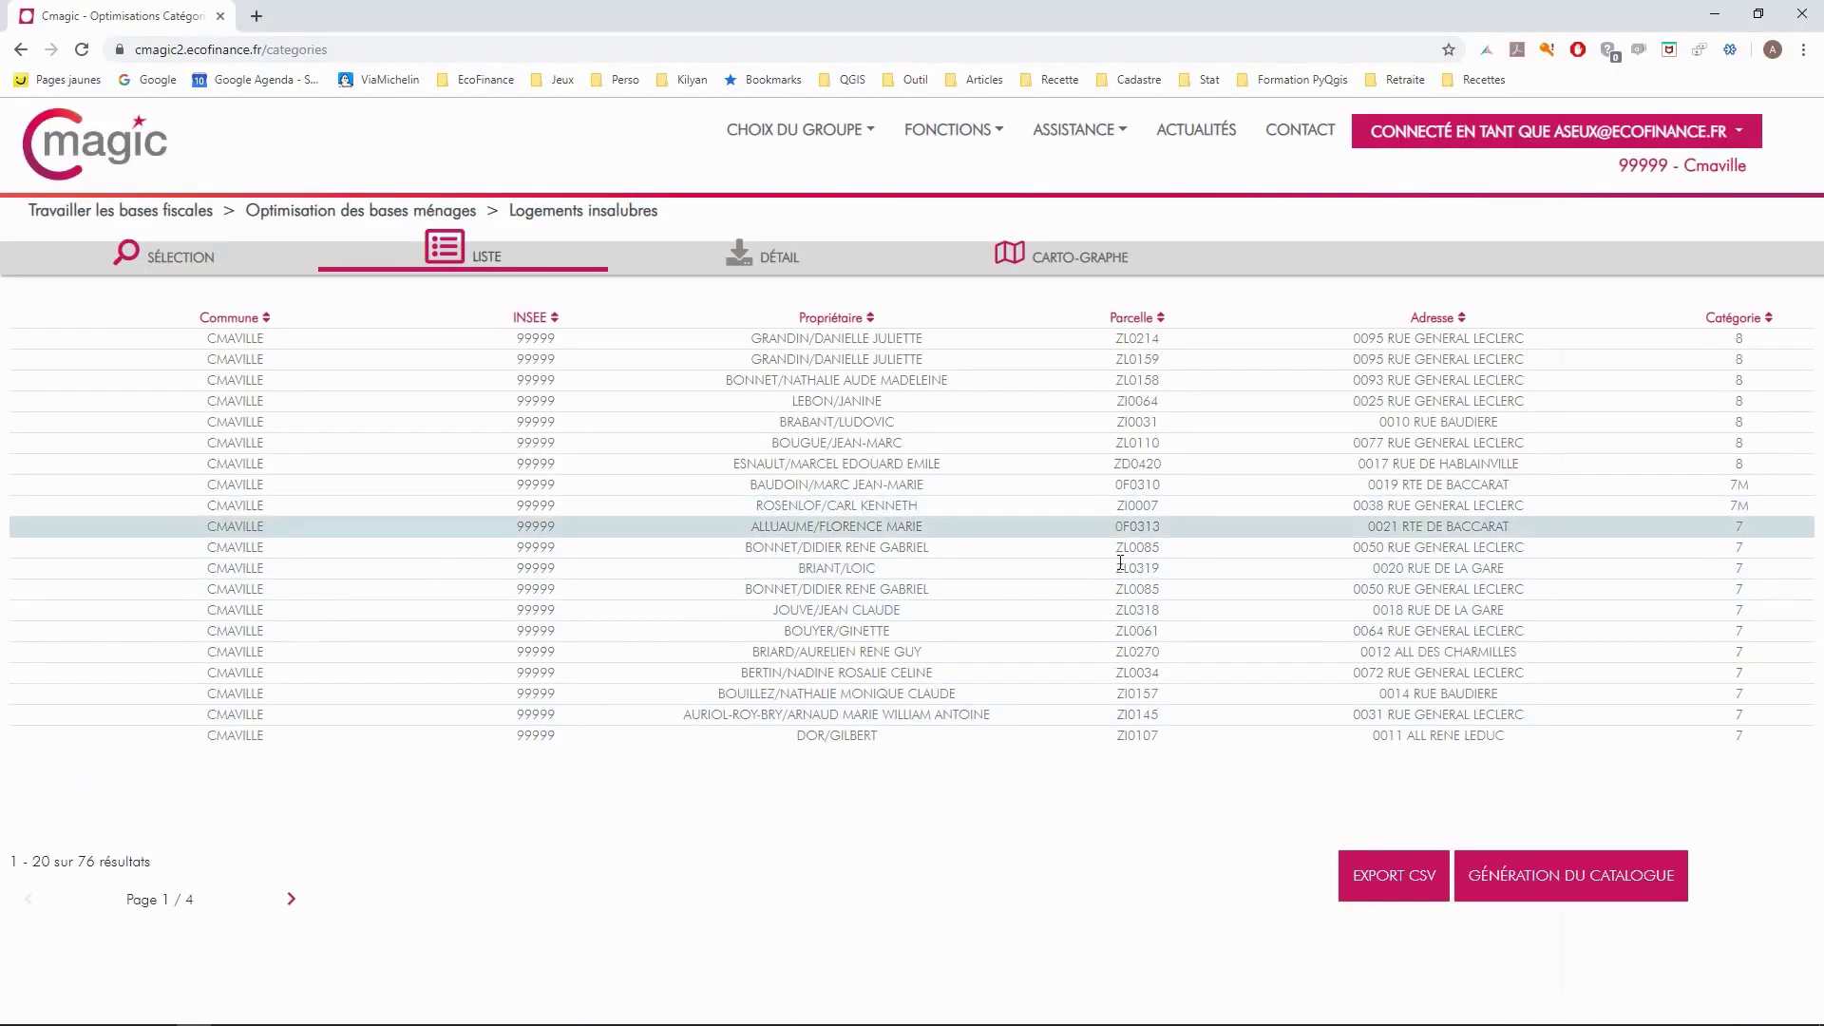
click(1544, 887)
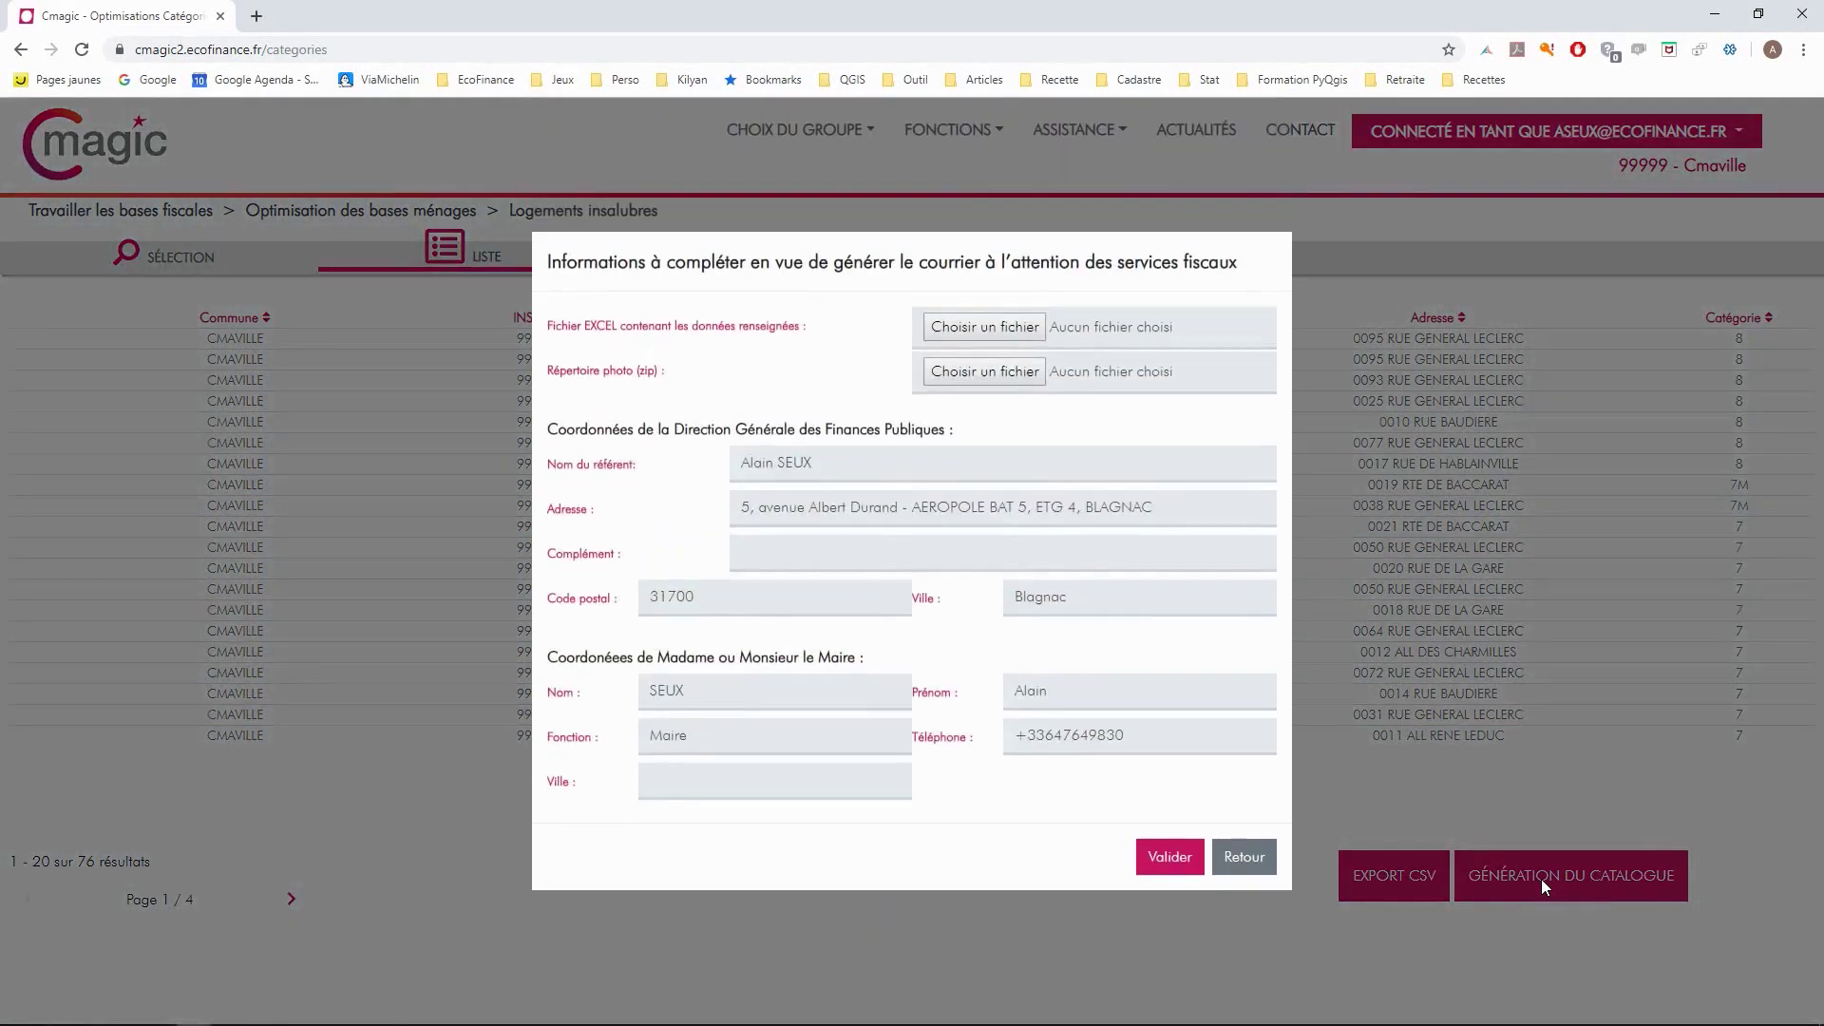
click(988, 327)
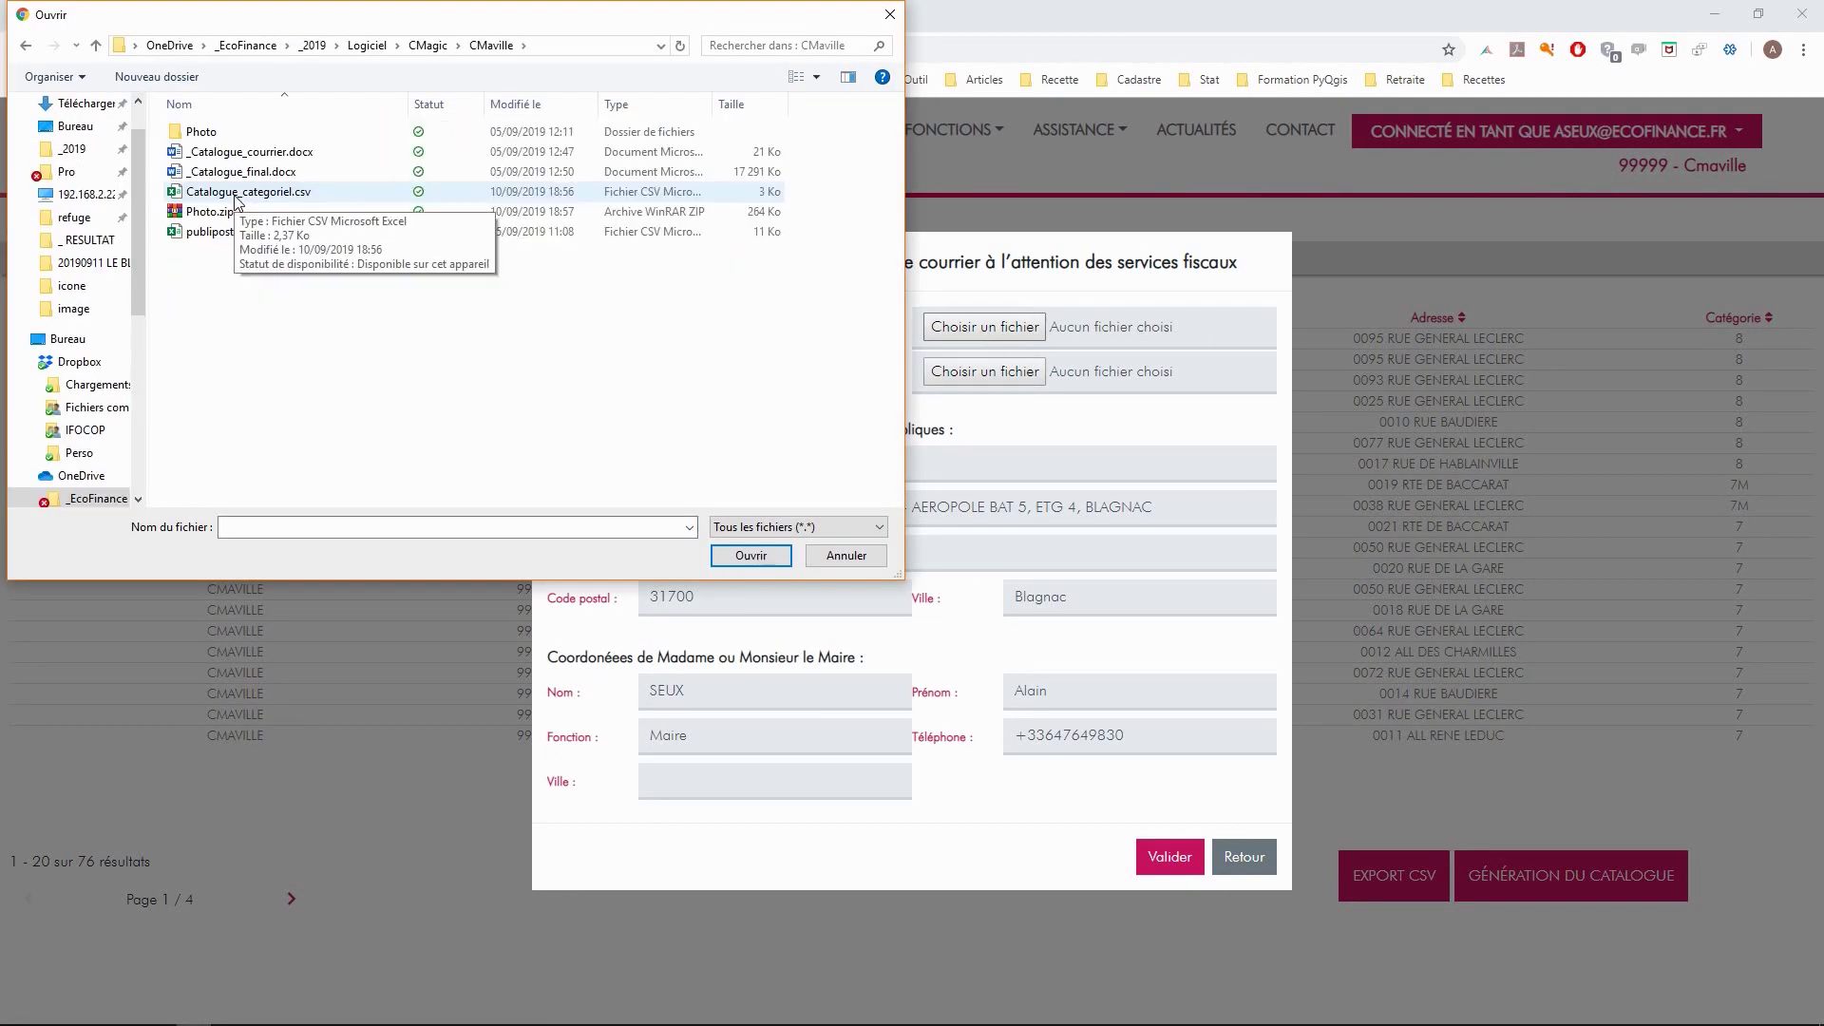
double_click(235, 193)
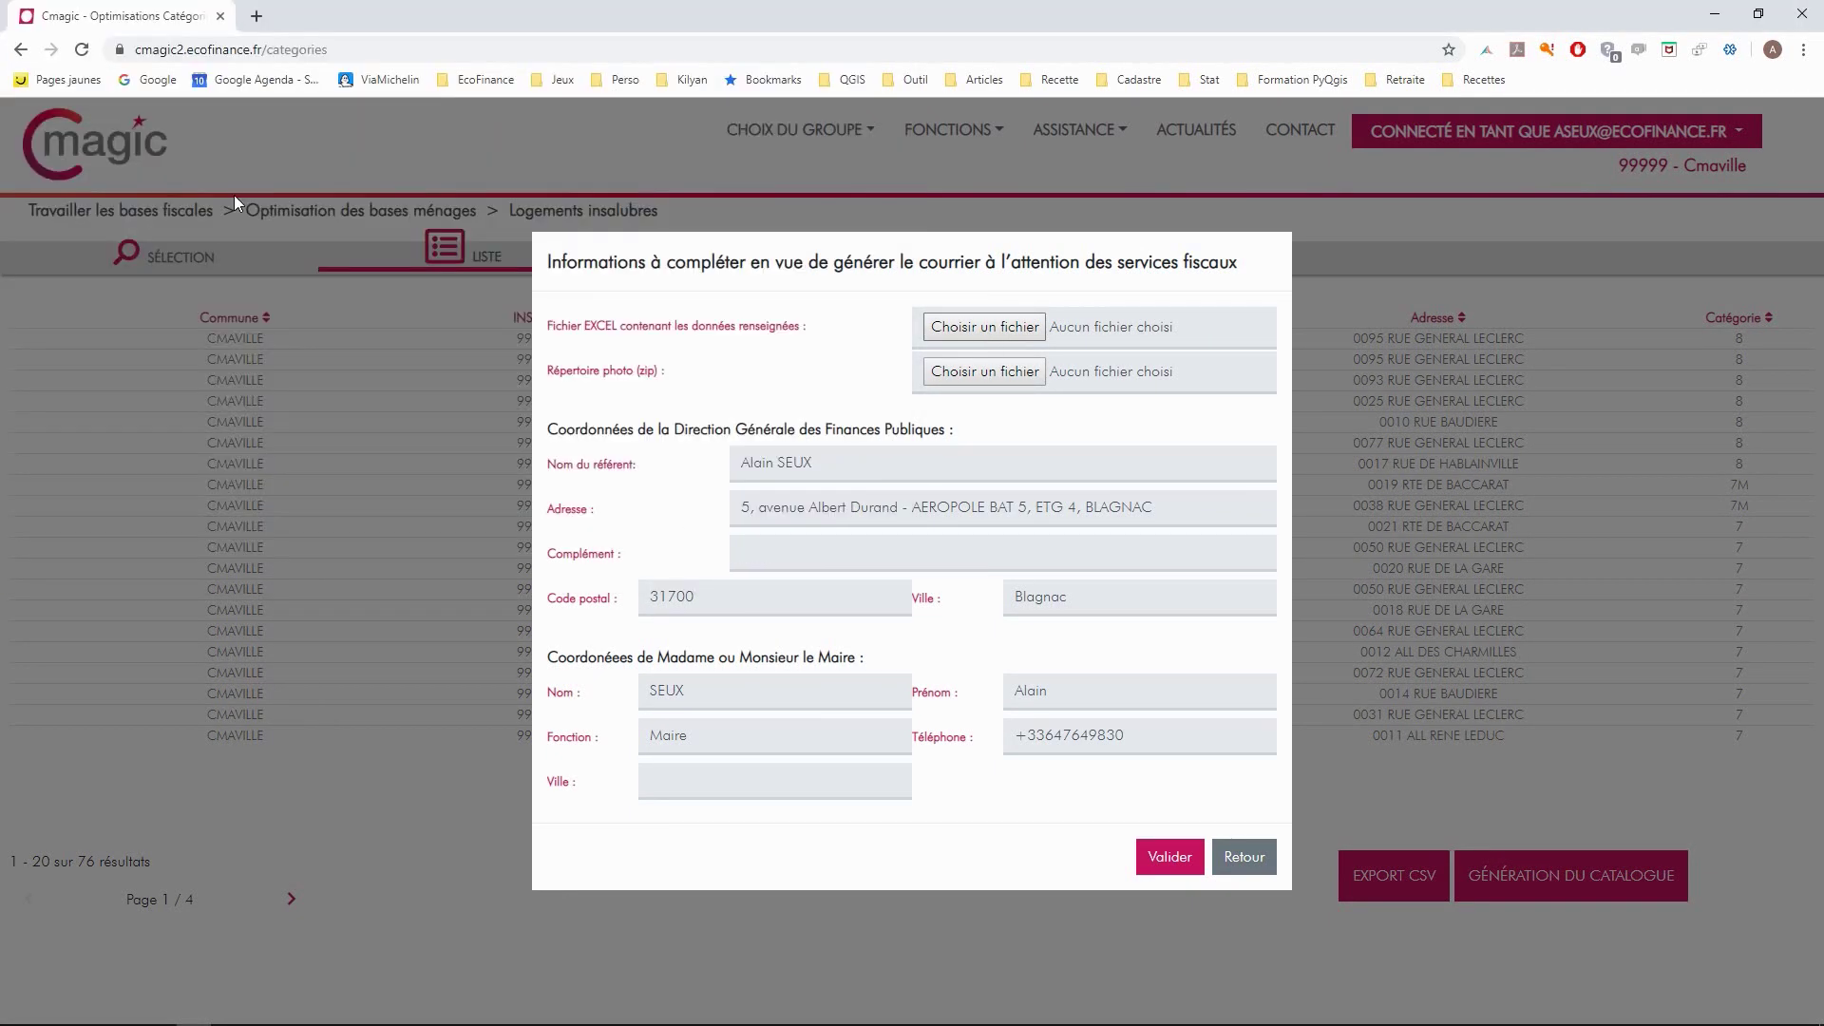
click(997, 380)
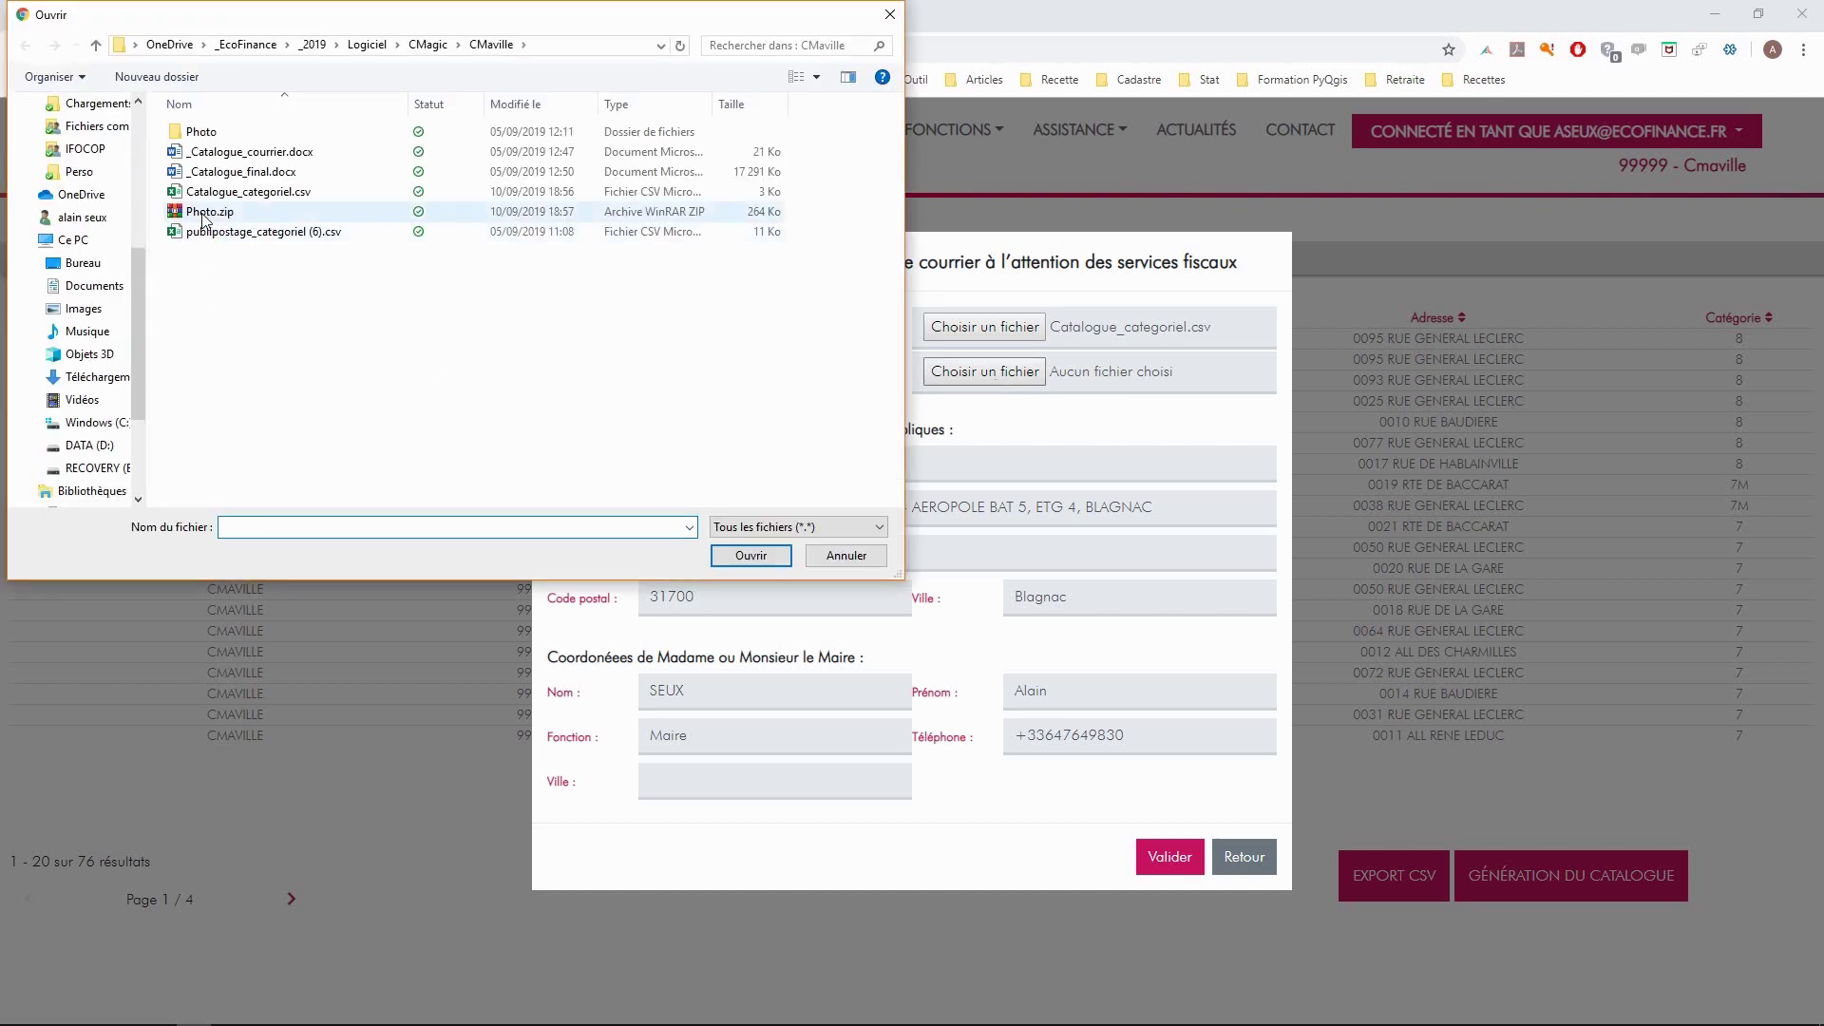
click(205, 219)
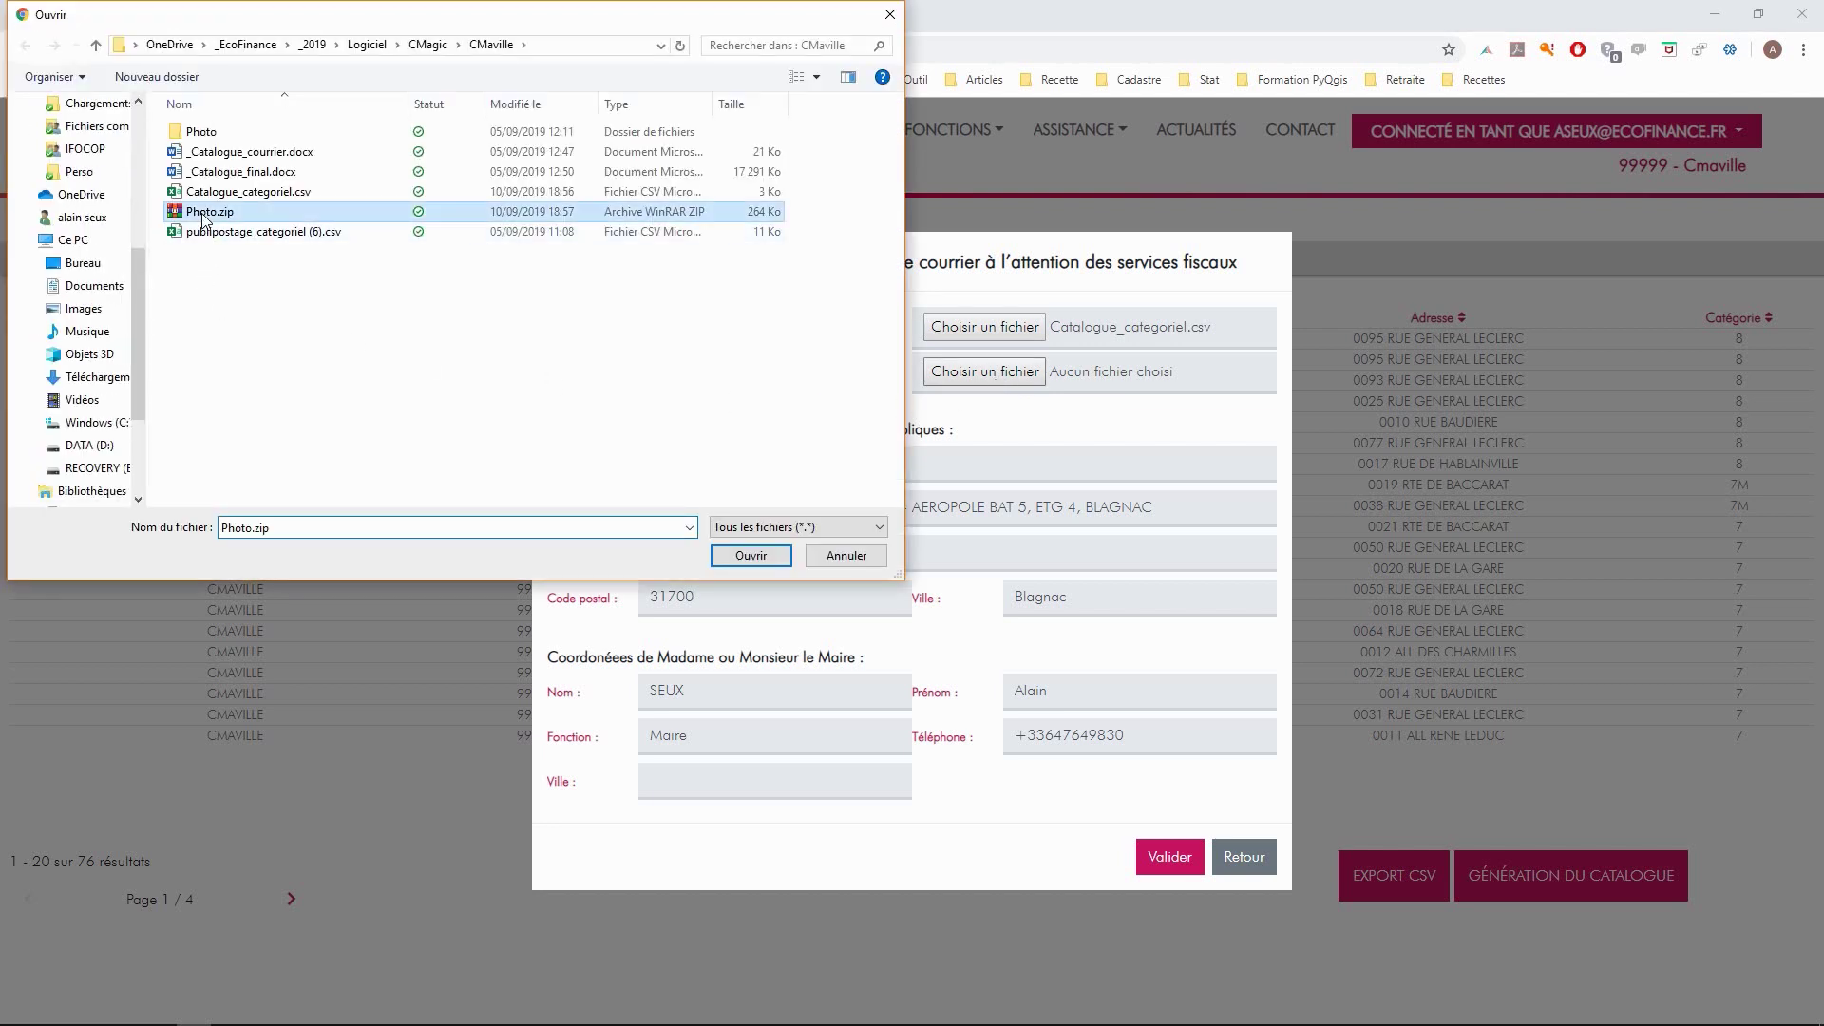
double_click(203, 217)
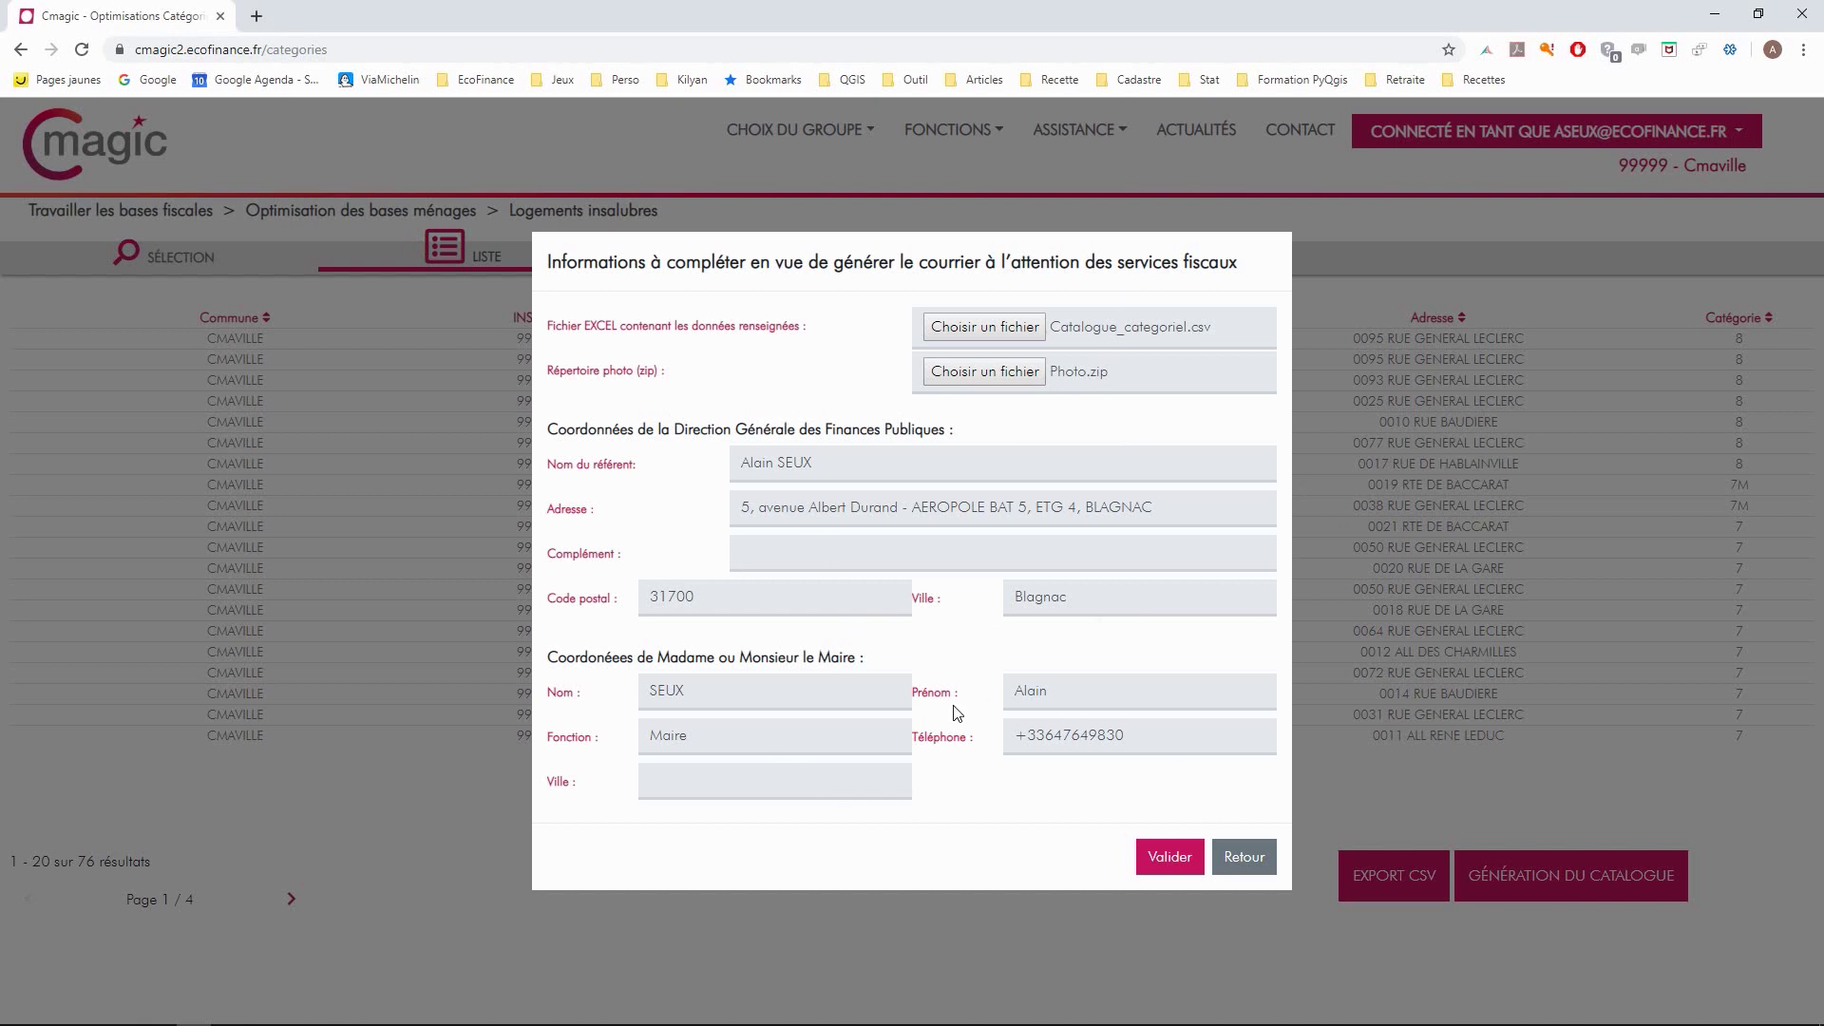
Enter Cmaville as the mayor's town and validate the form to generate the catalogue for the tax services.
click(769, 780)
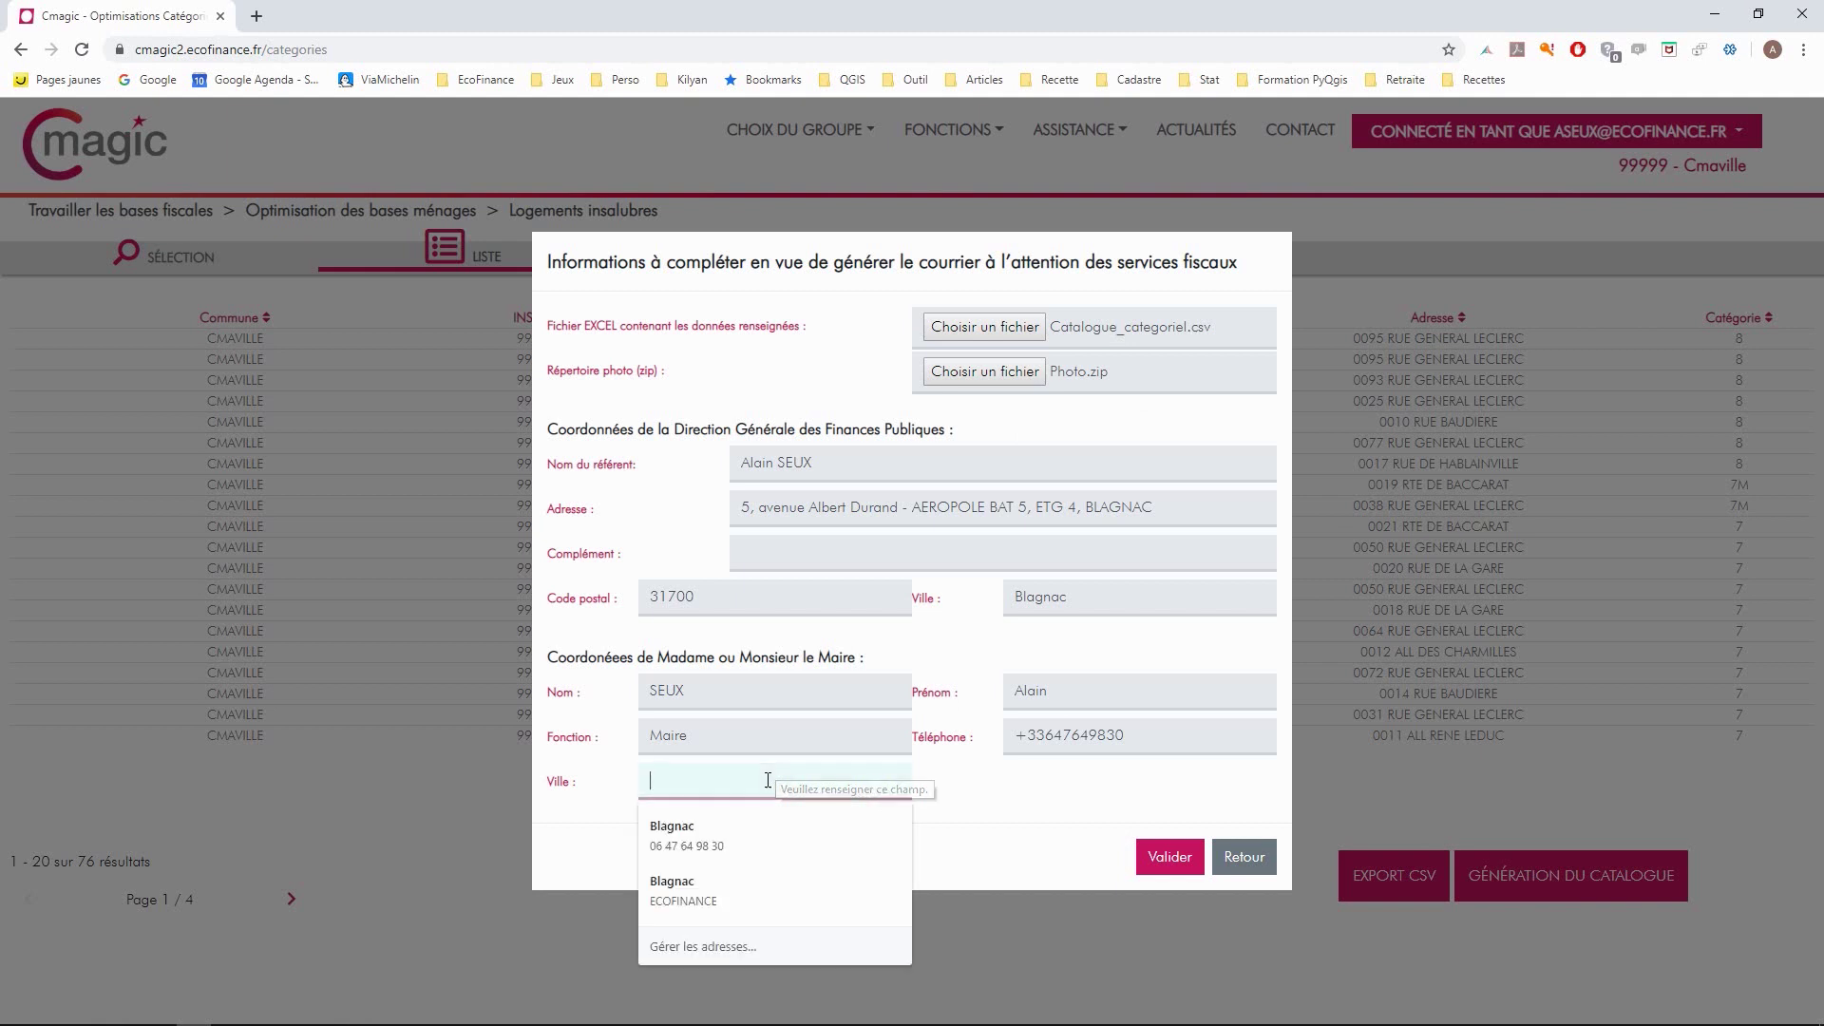
text(Cmav)
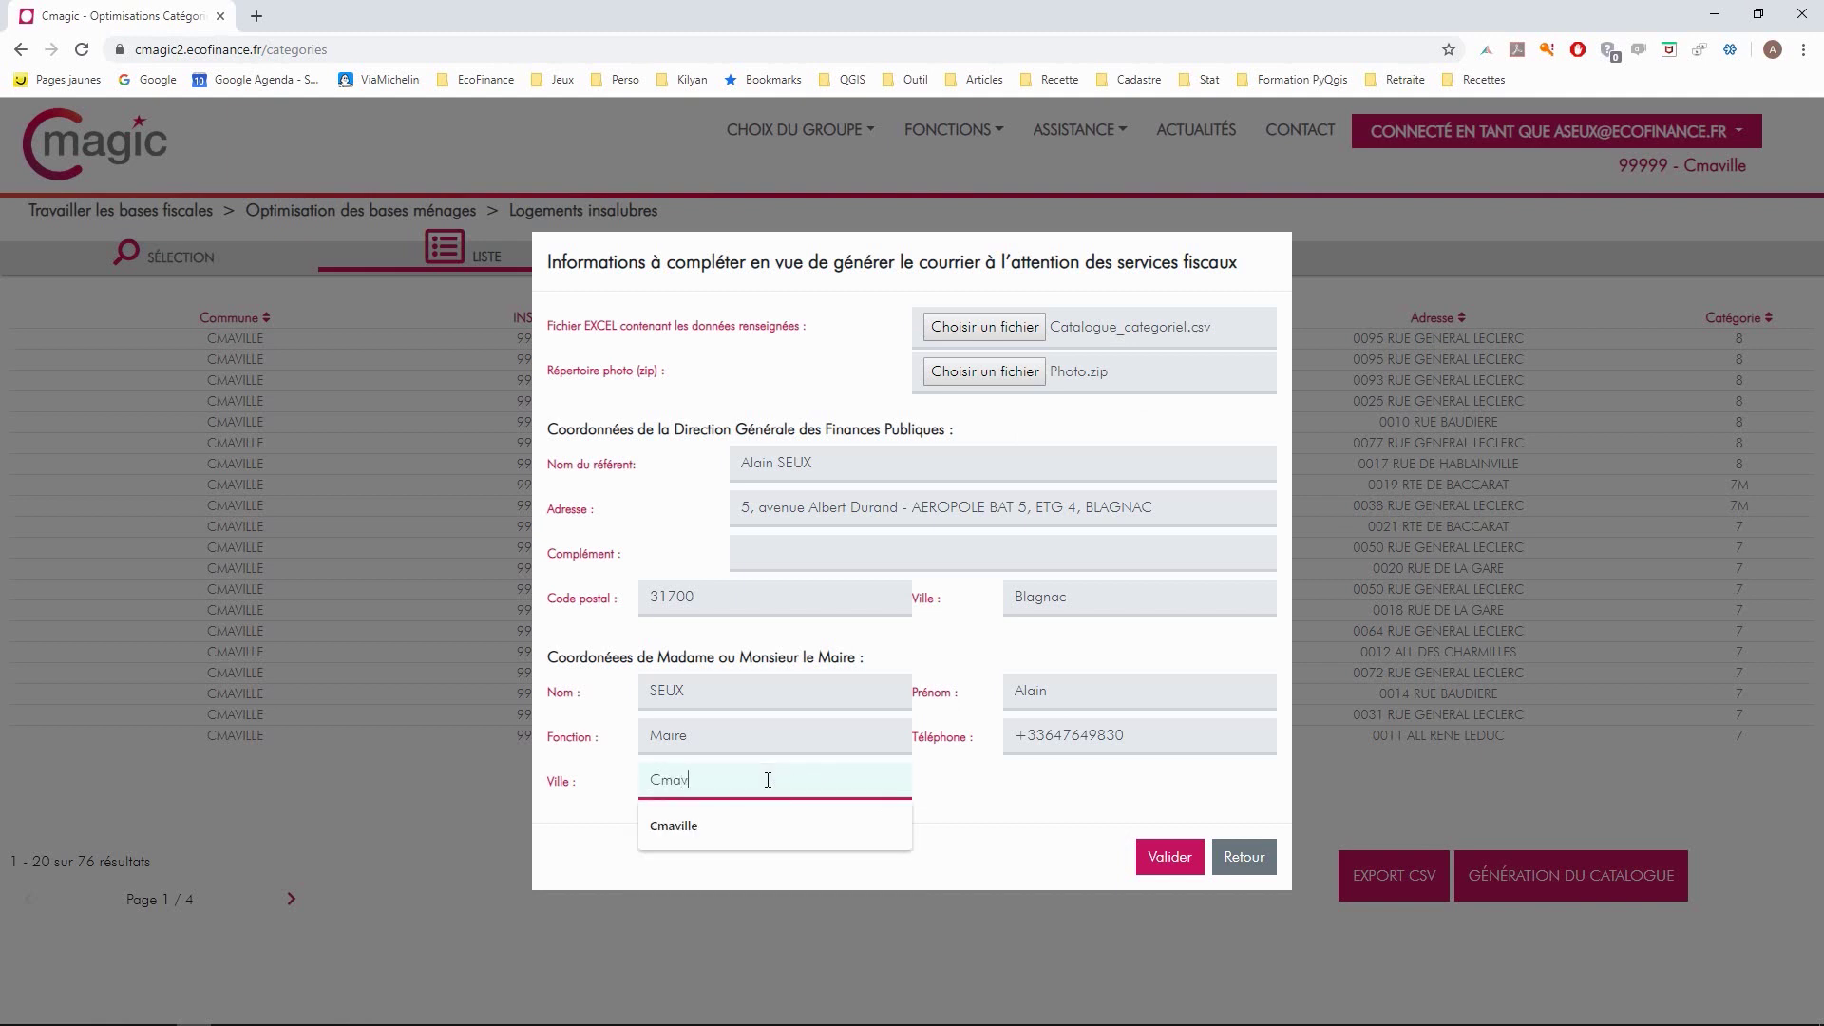
text(ille)
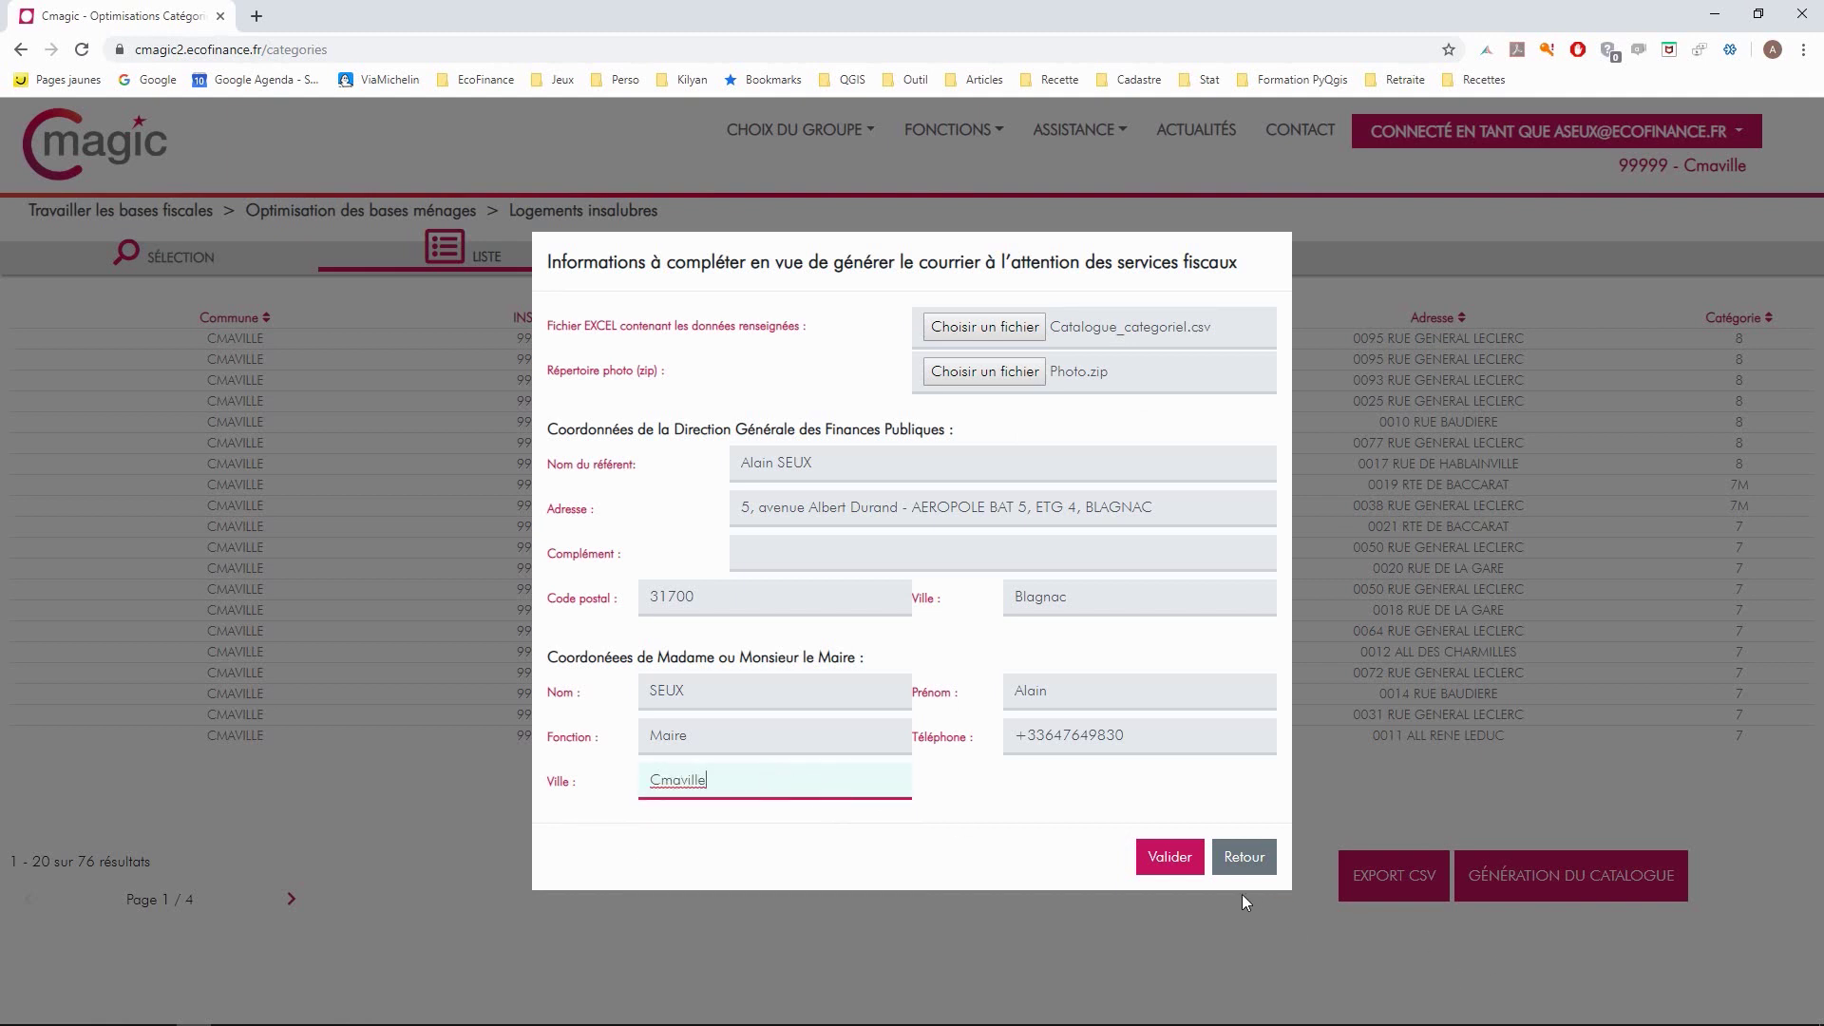
click(1170, 858)
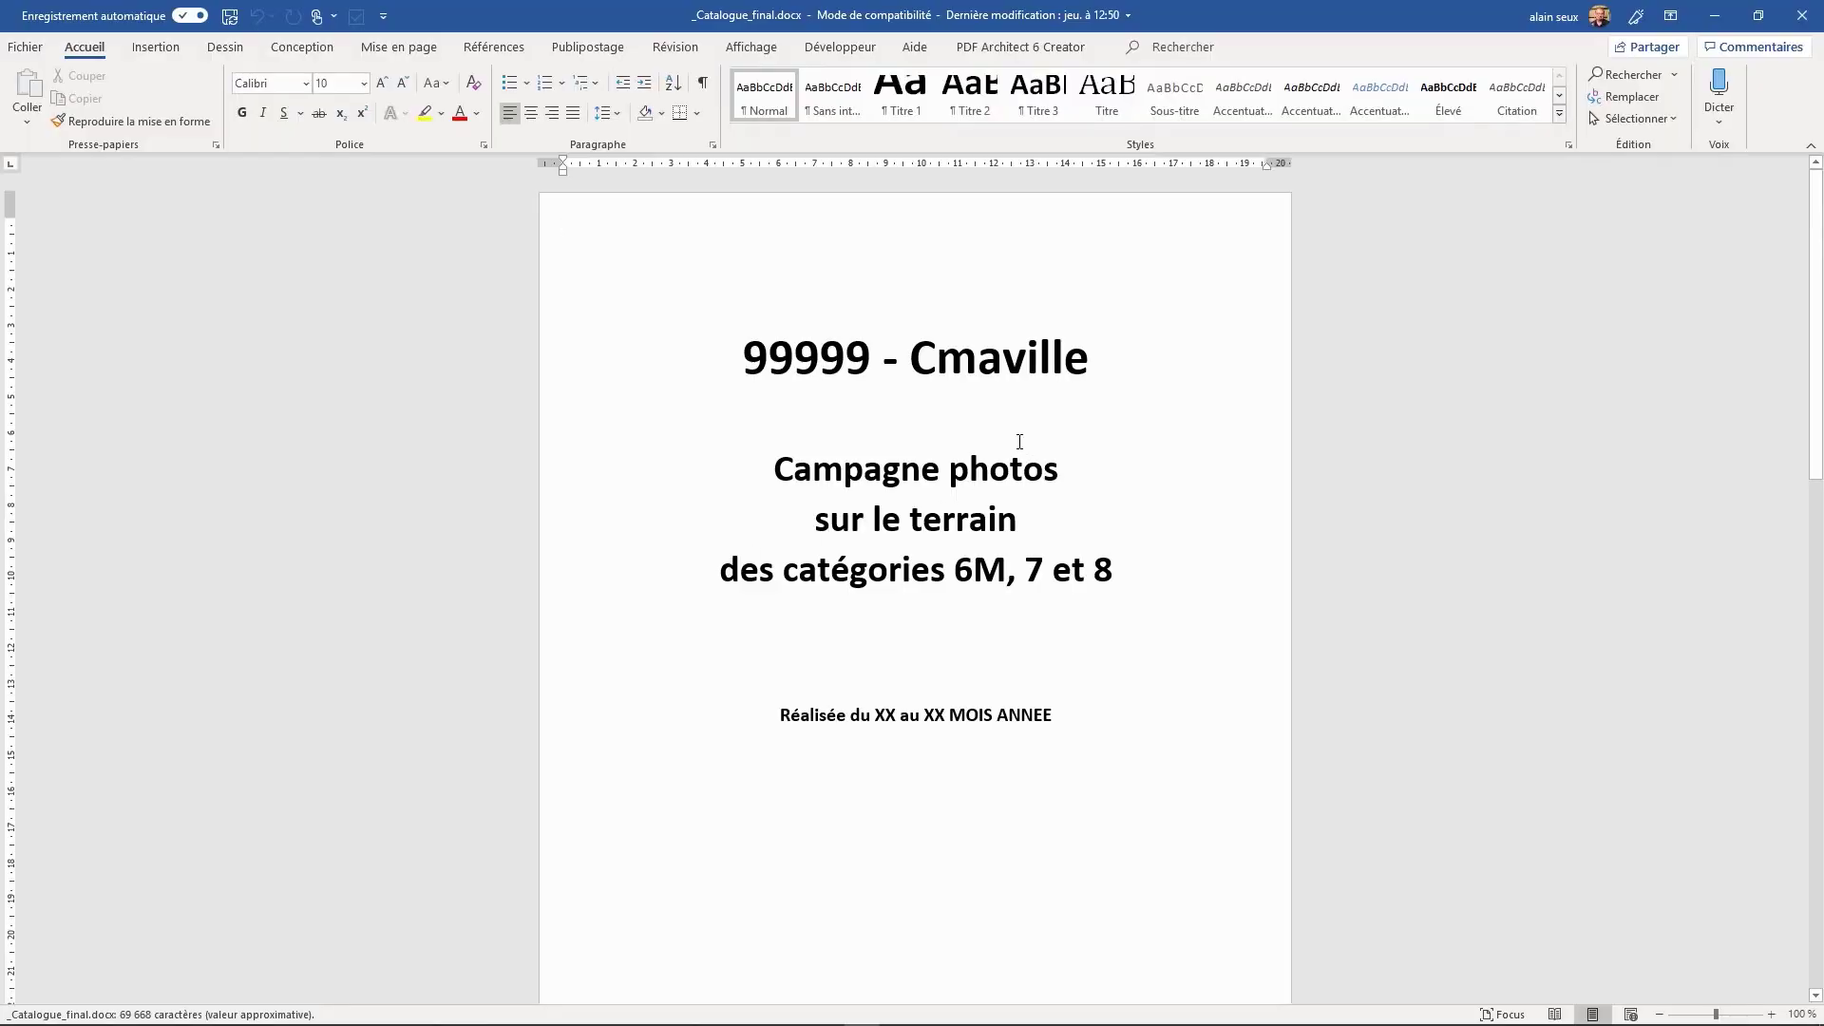
Look through _Catalogue_final.docx, from the cover and maintenance coefficients to the property revaluation sheets for parcels ZD0420 and ZI0031.
scroll(968, 339, down, 15)
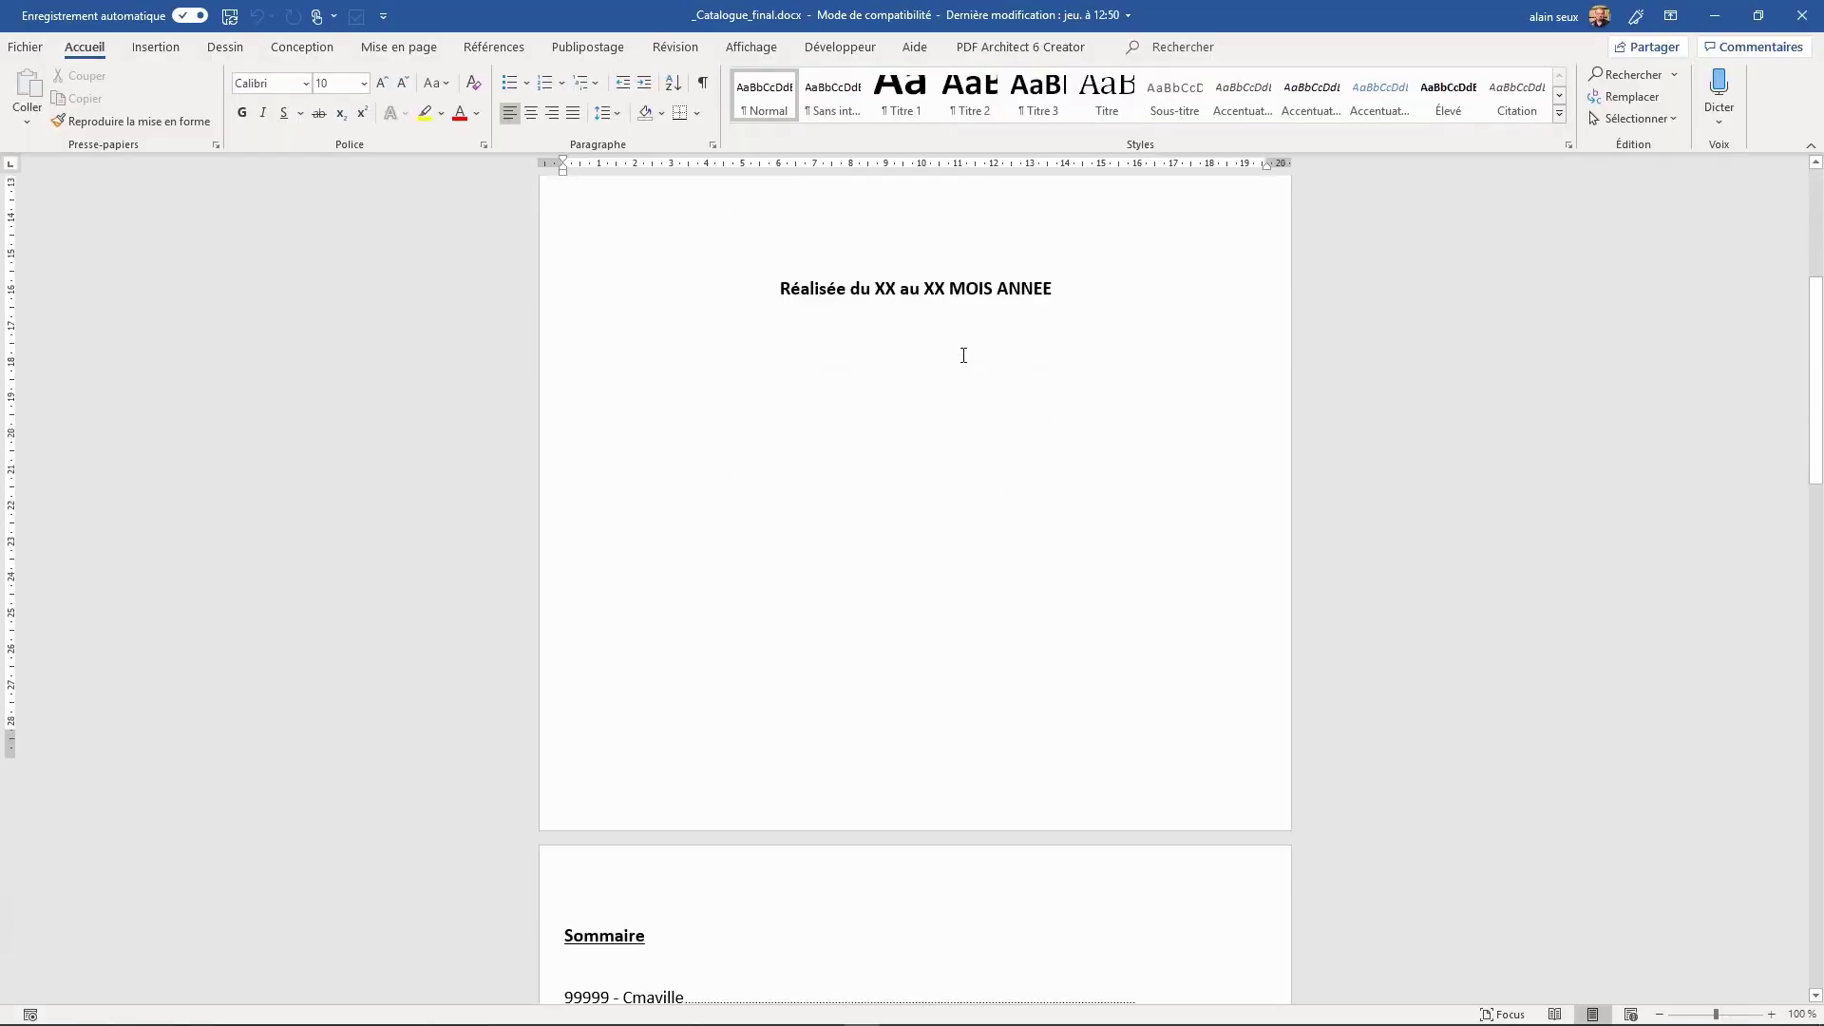
scroll(959, 386, down, 20)
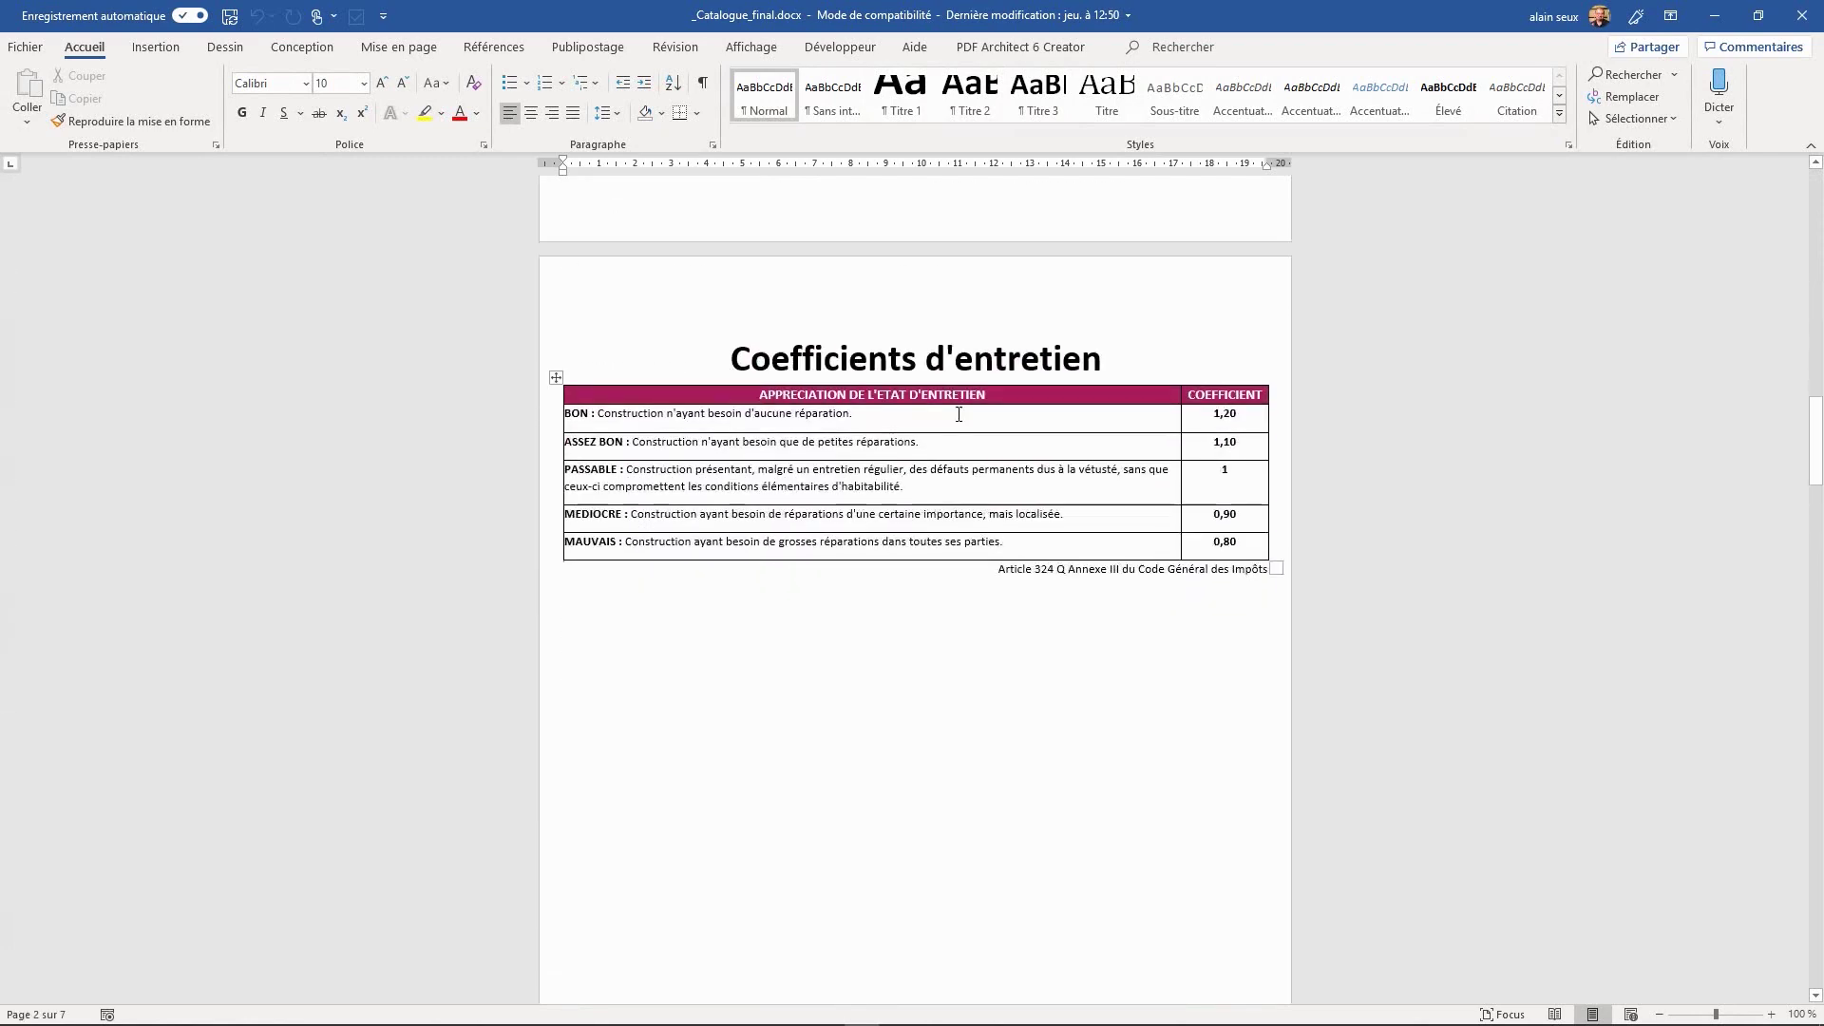
scroll(957, 422, down, 20)
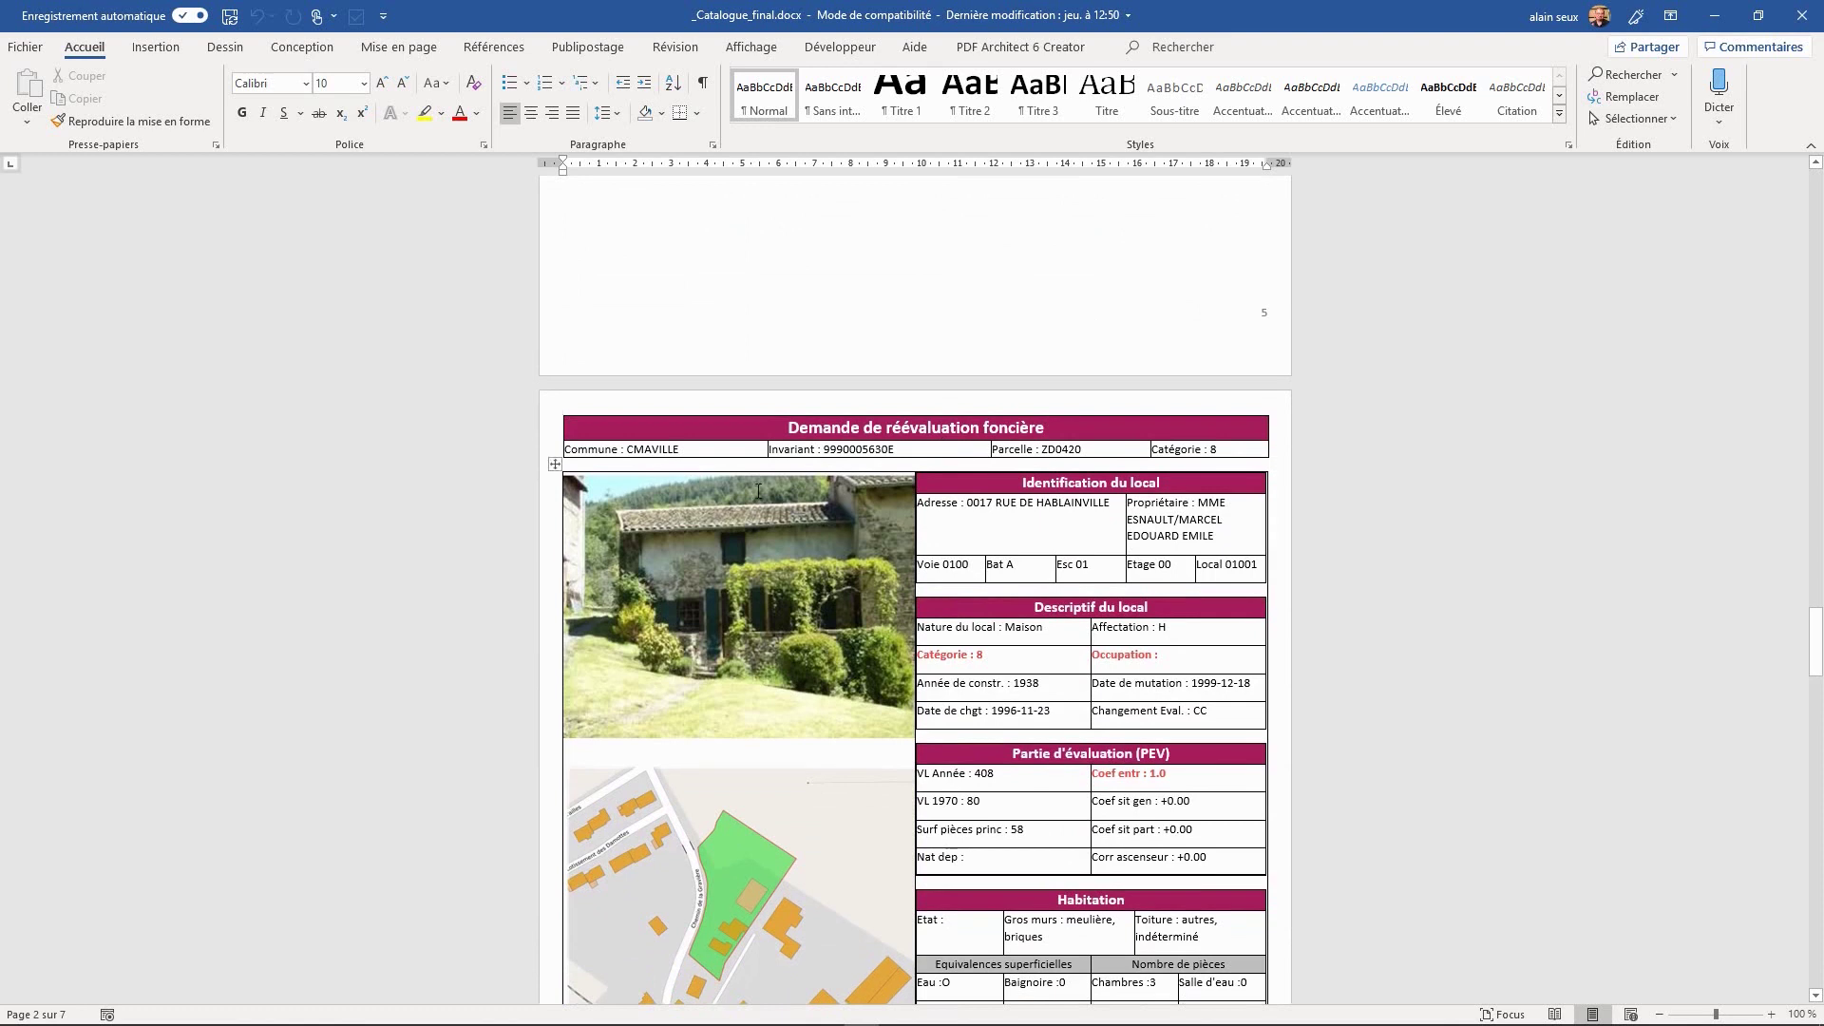
scroll(941, 446, down, 5)
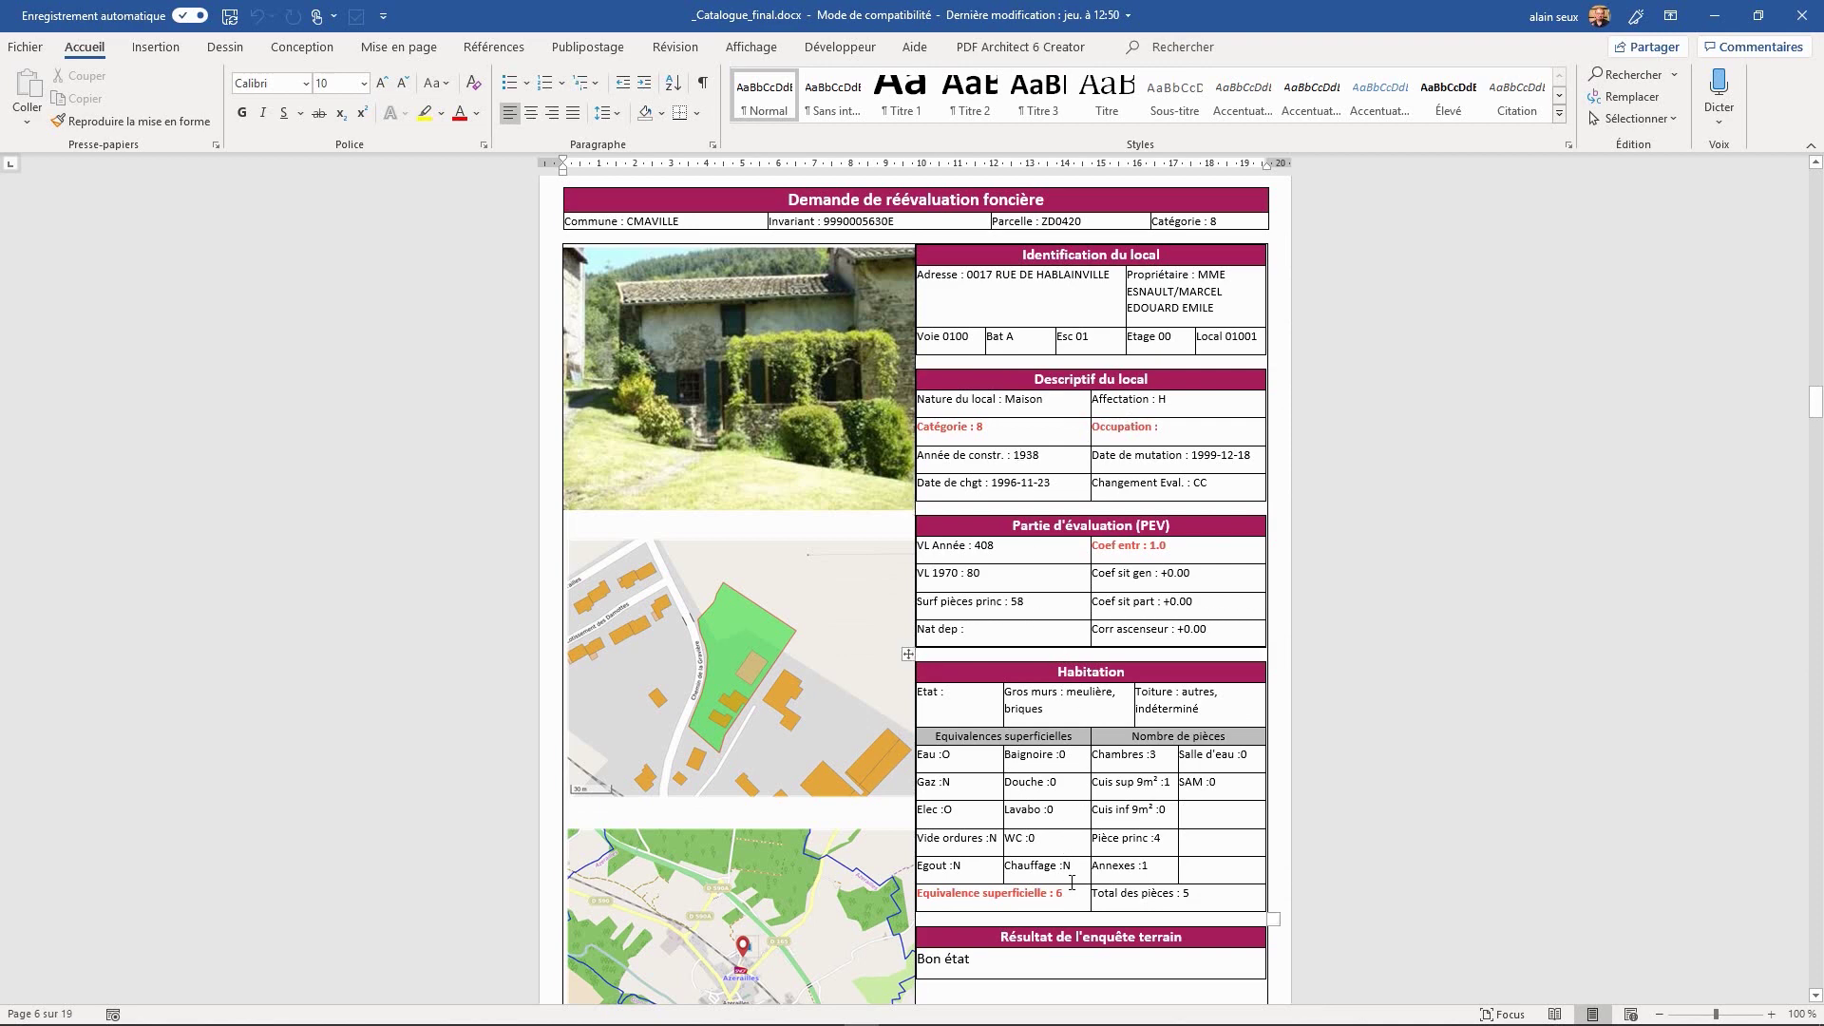
scroll(764, 519, down, 3)
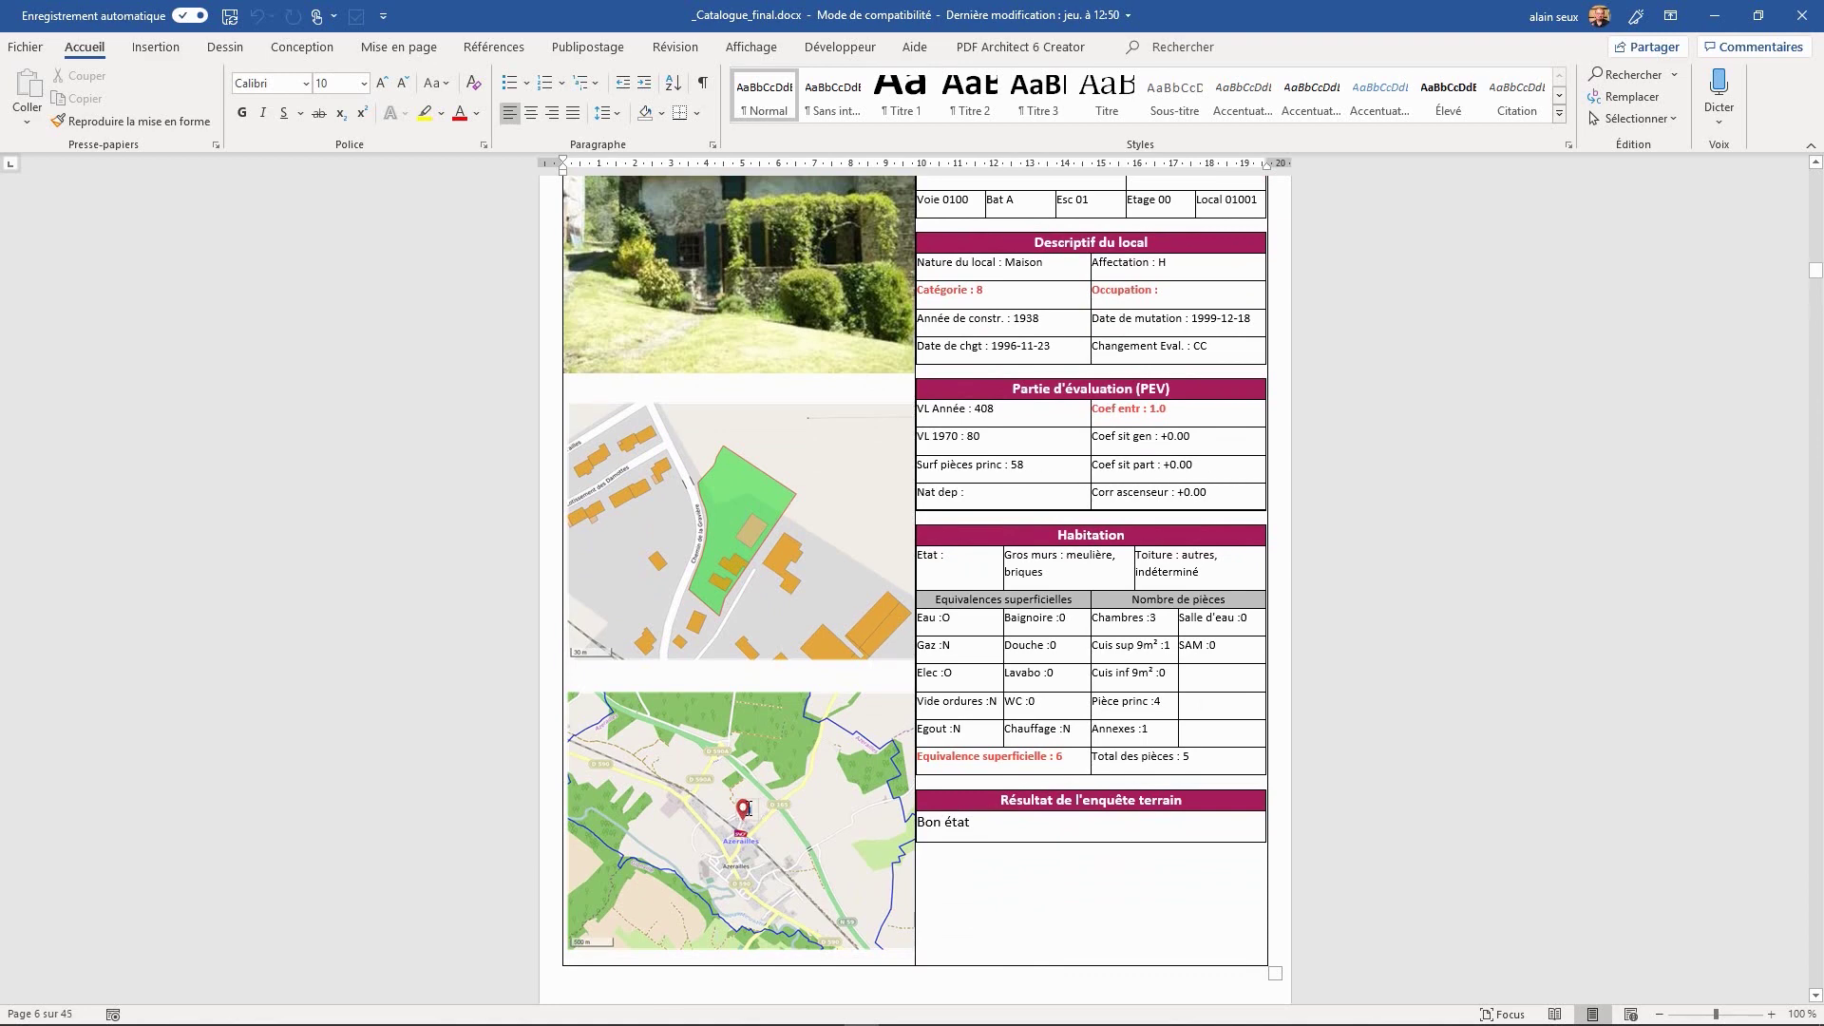
scroll(747, 808, down, 15)
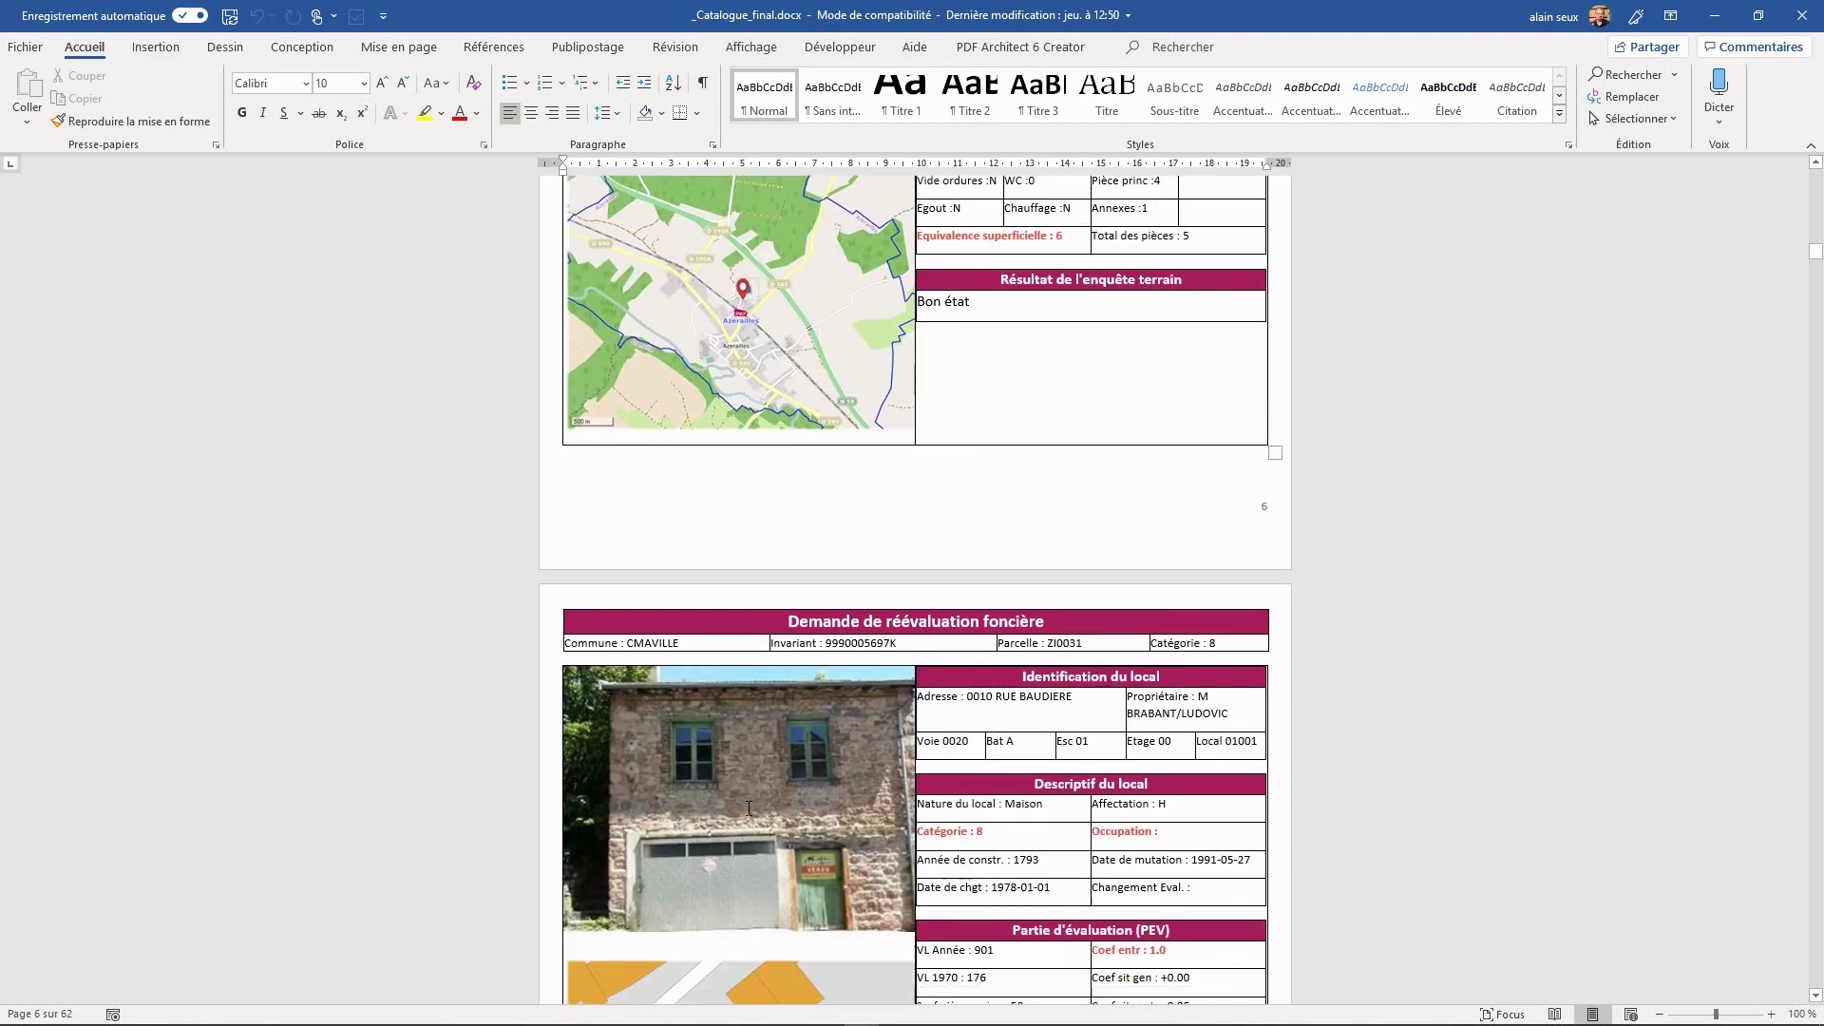
scroll(747, 809, down, 7)
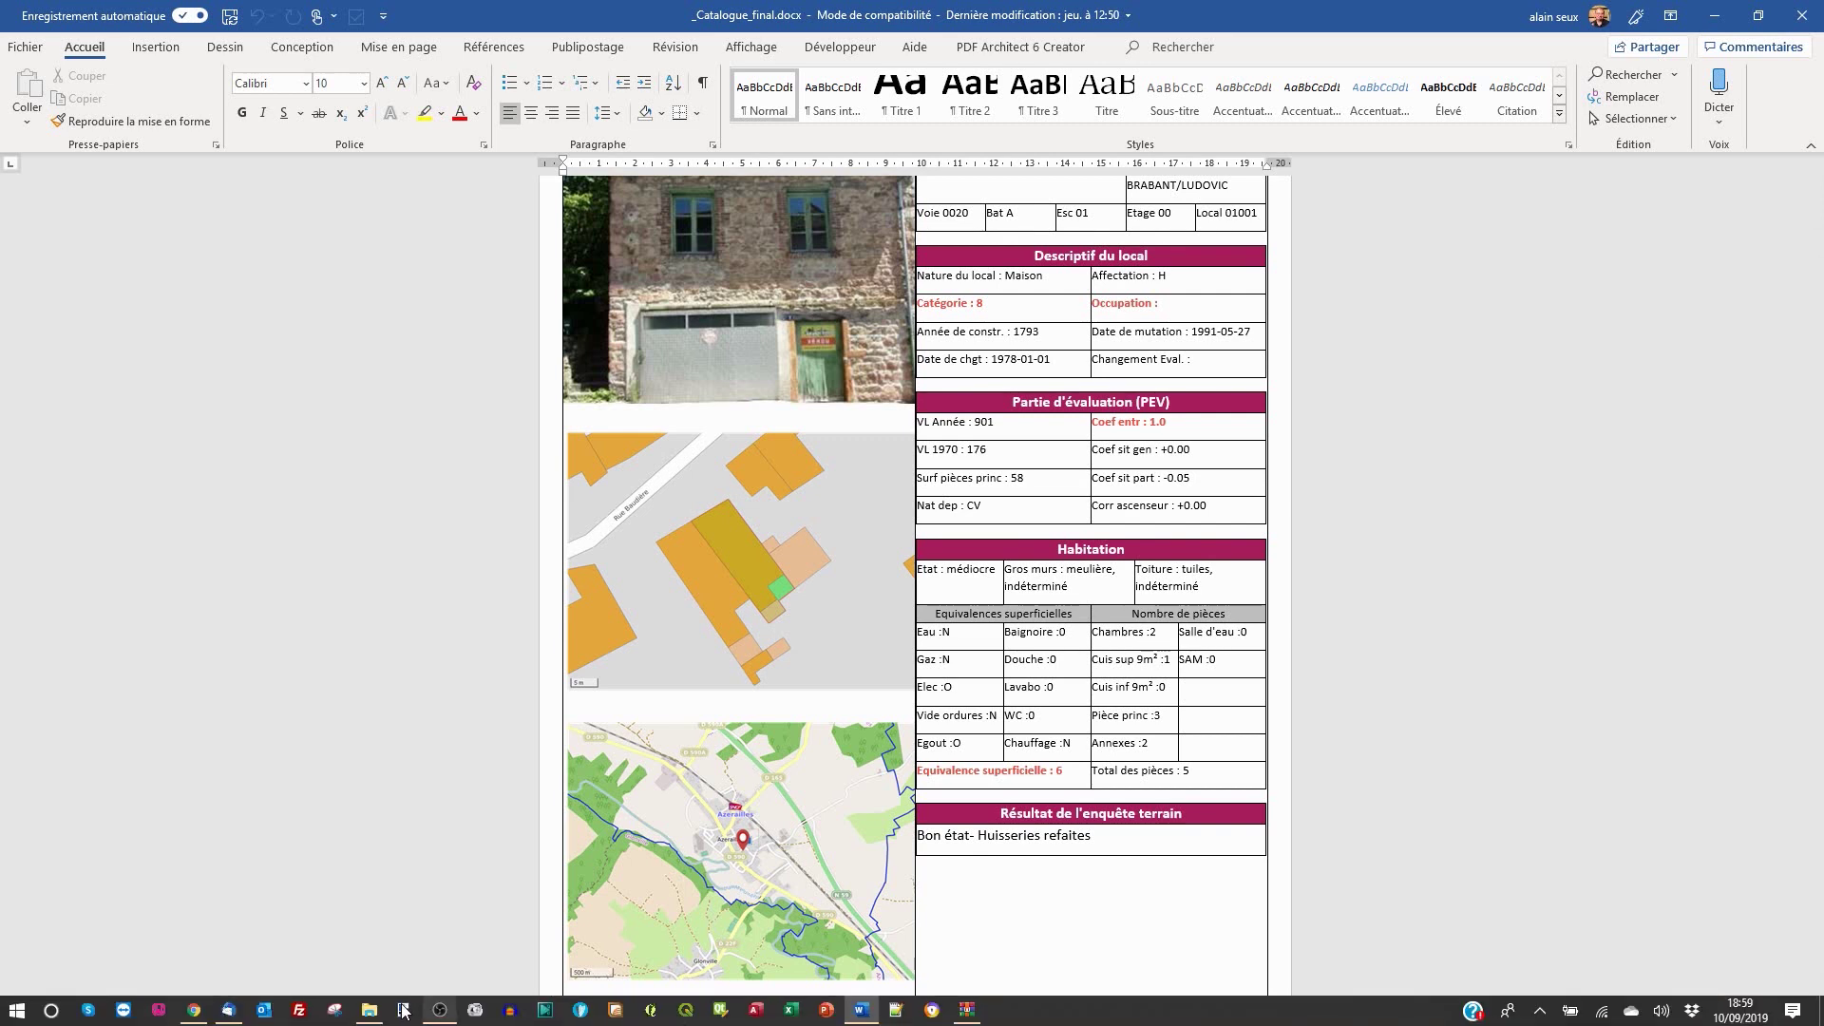
click(439, 1011)
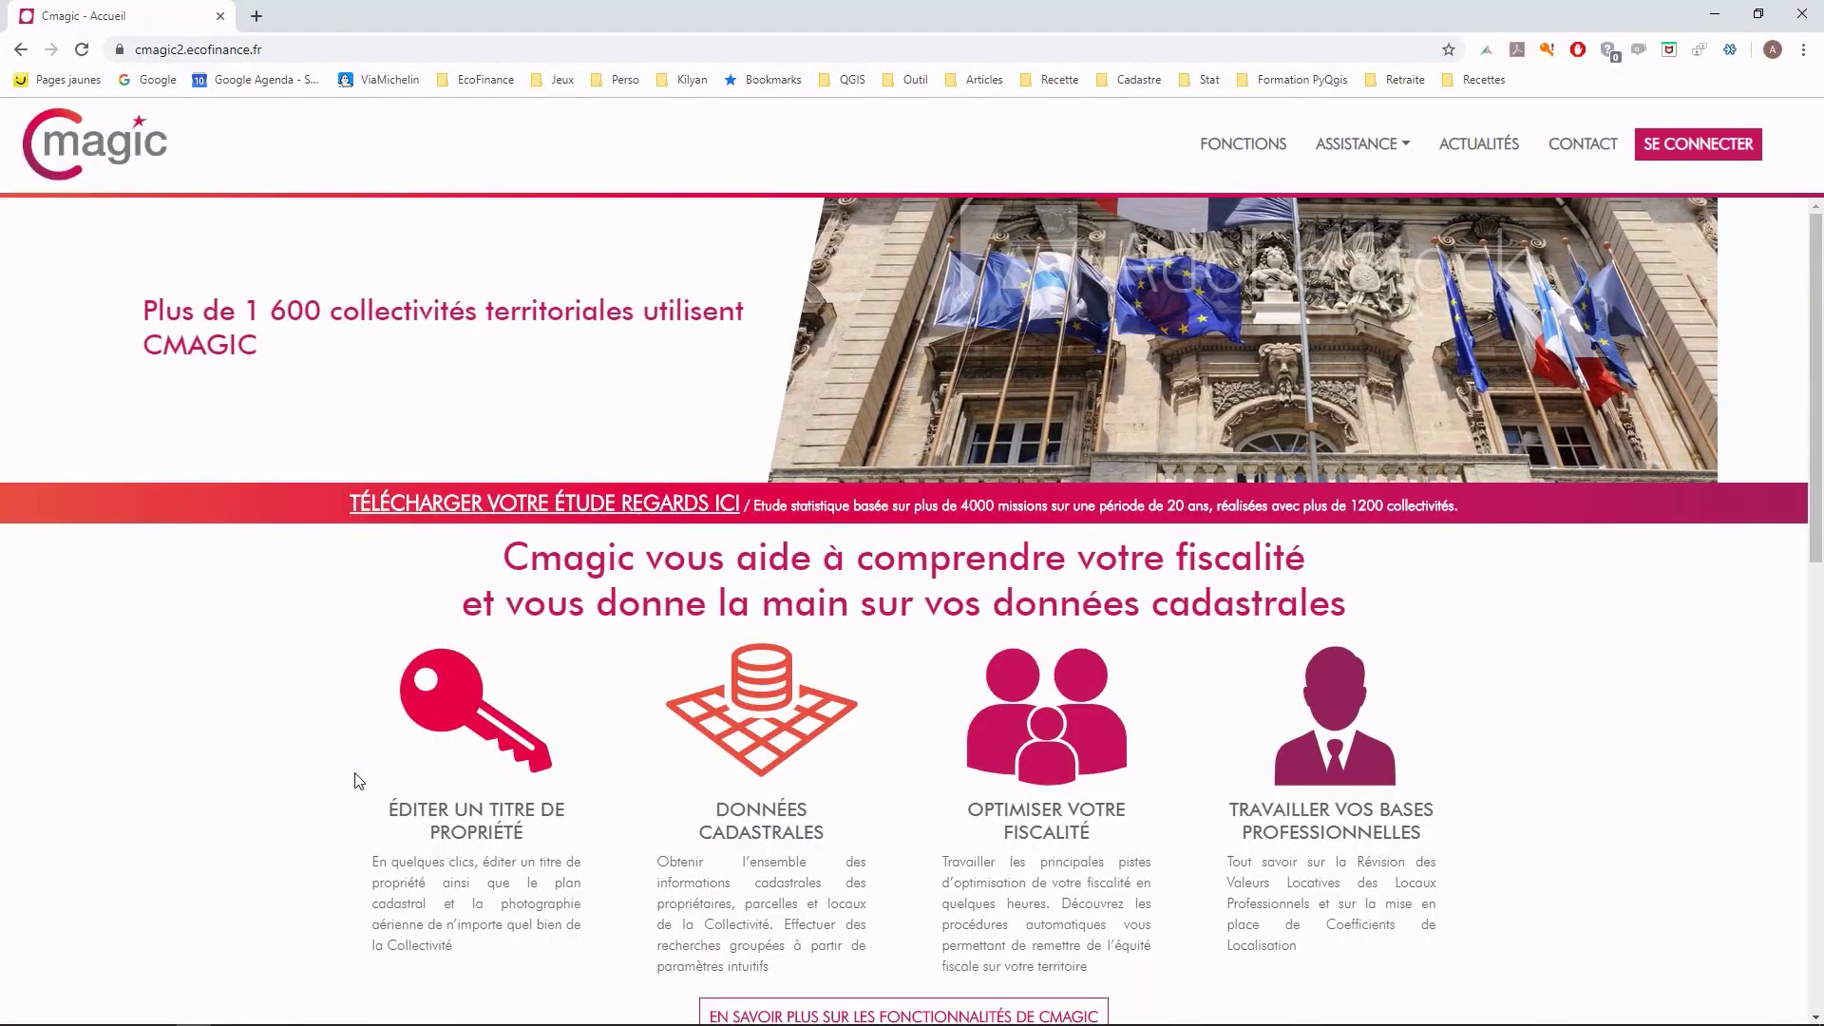
Look over the Cmagic home page, including the portal presentation and key figures, and return to its beginning.
scroll(658, 578, down, 8)
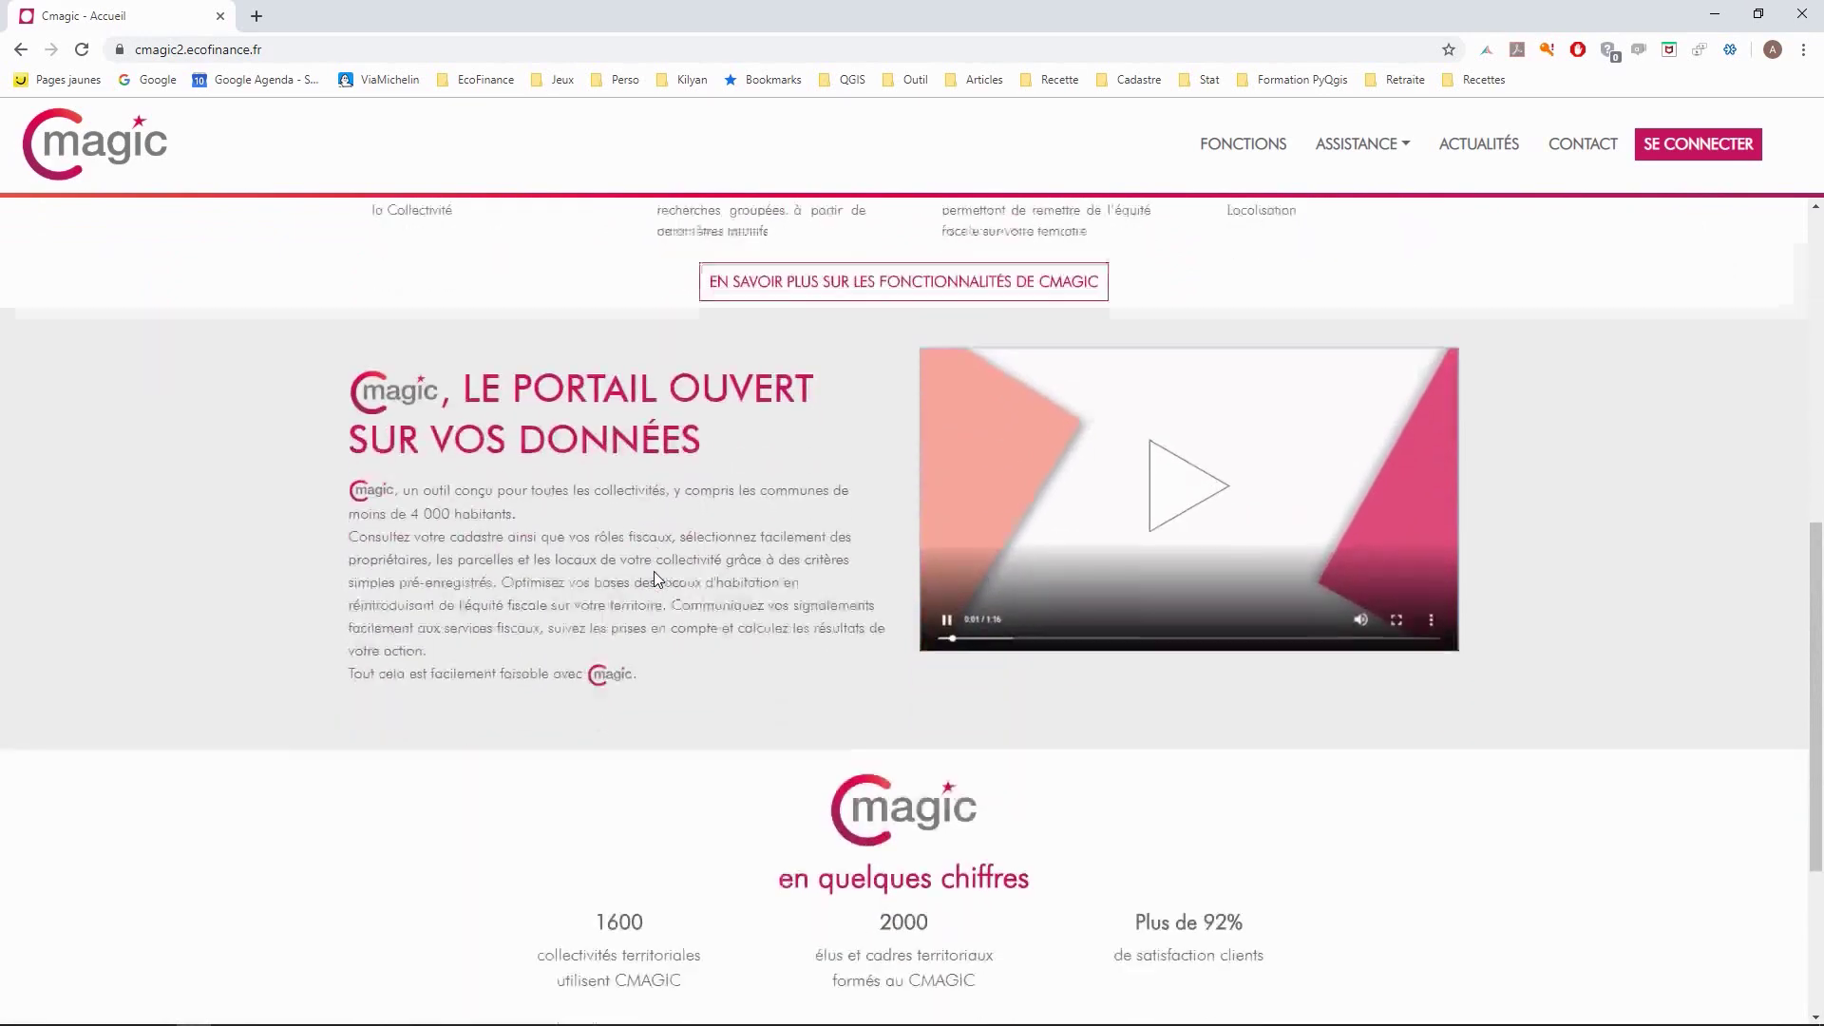
scroll(657, 578, down, 4)
scroll(653, 576, up, 12)
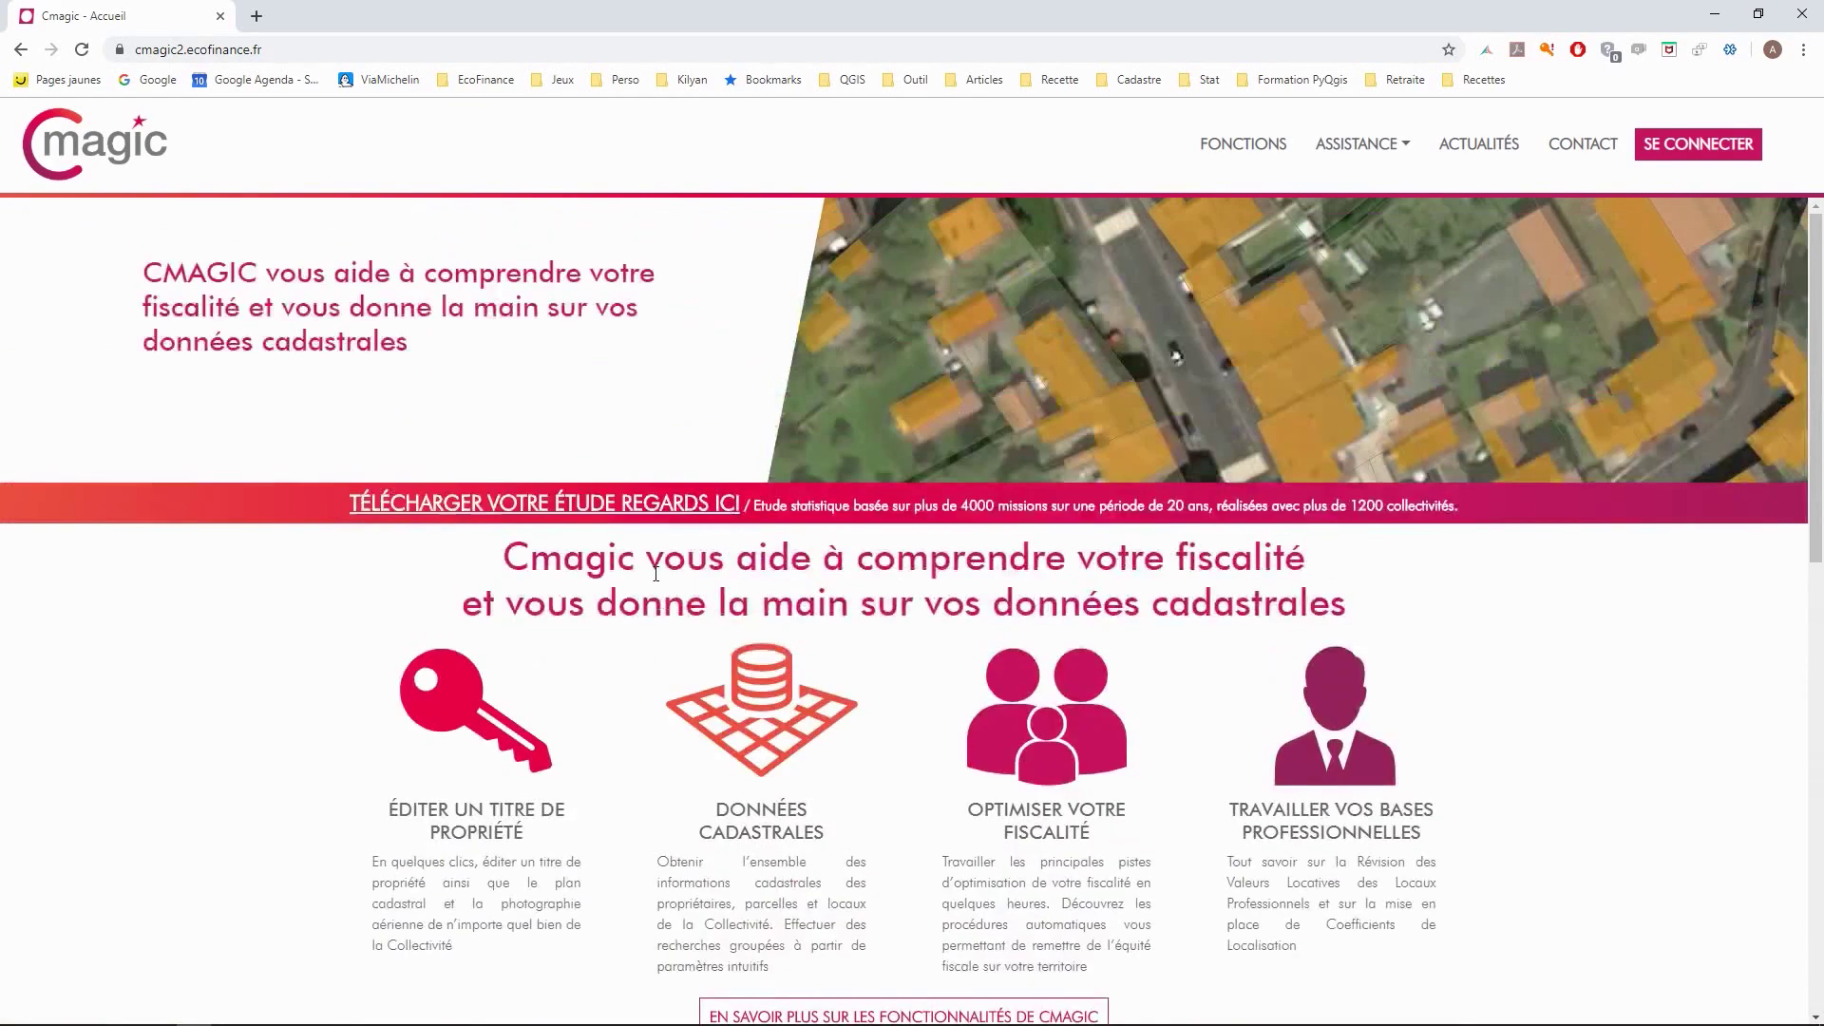